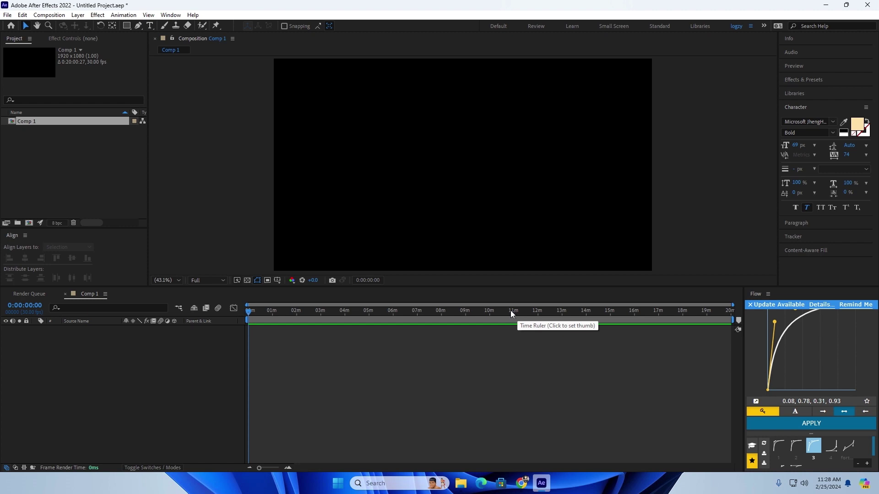
Step: Add a black 1920 × 1080 px solid layer to Comp 1
click(414, 434)
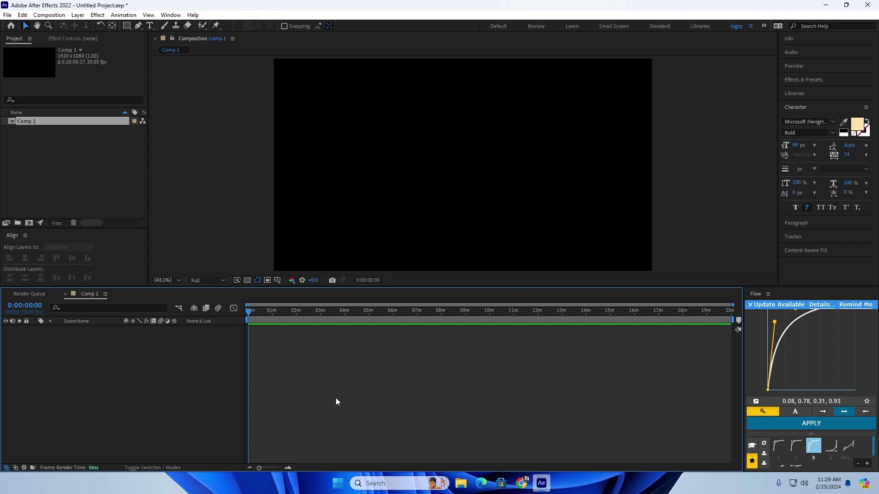
key(ctrl+y)
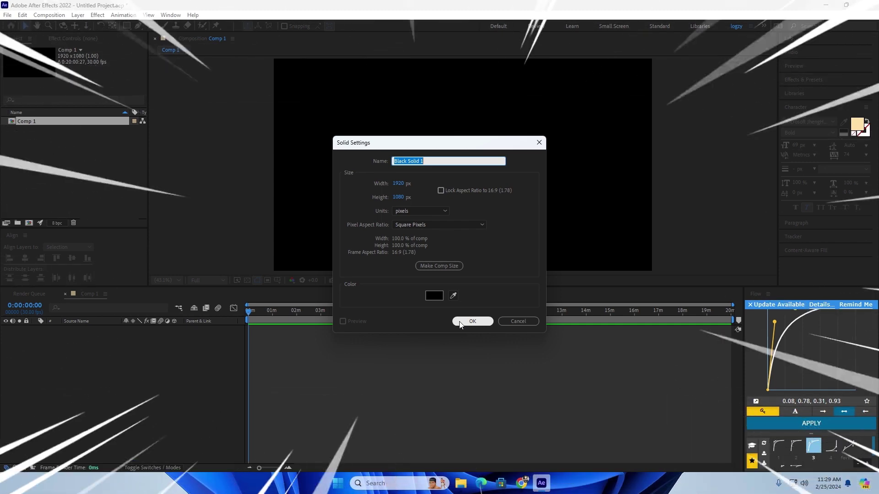
click(462, 322)
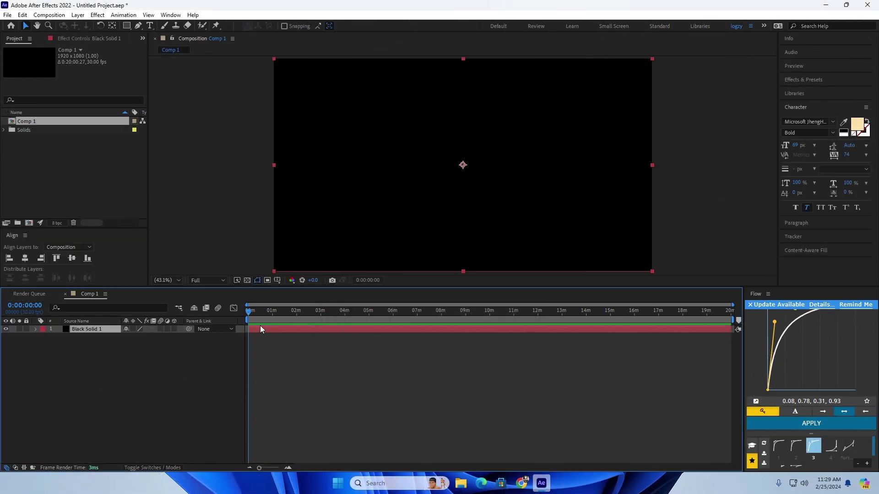
Step: Apply Fractal Noise to the black solid, with Contrast at 969 and Brightness at -166
key(ctrl+space)
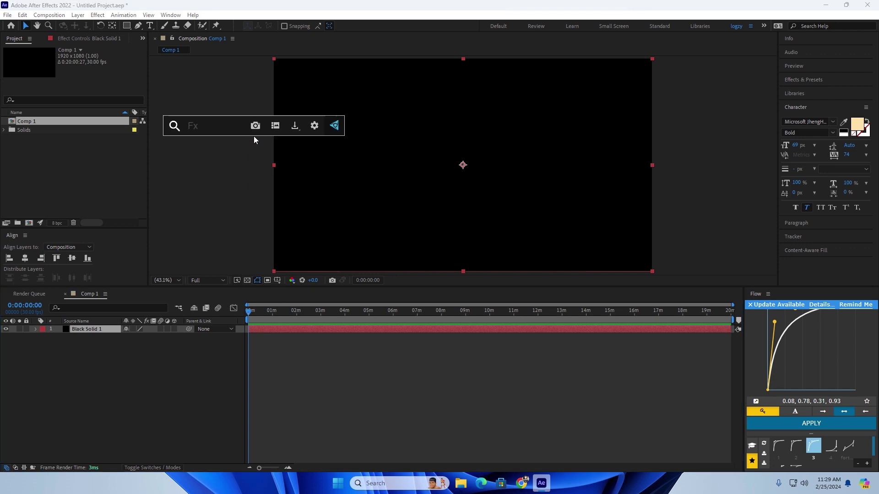
text(fra)
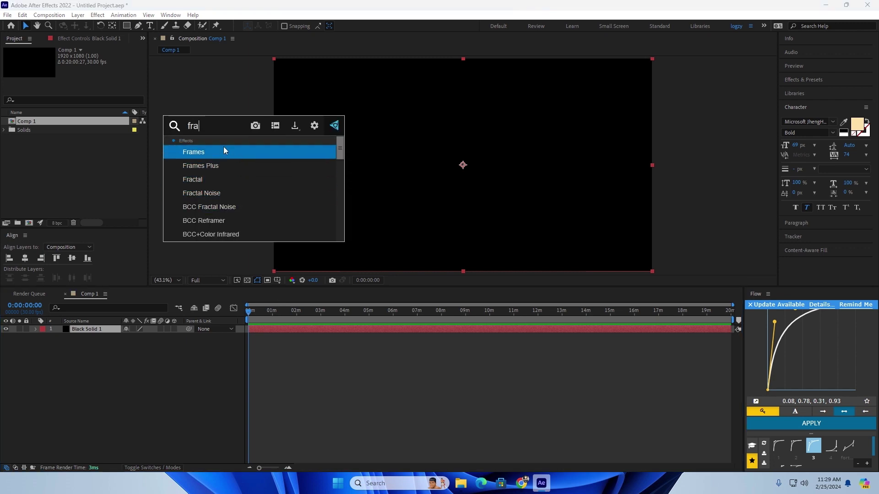
text(c)
click(227, 166)
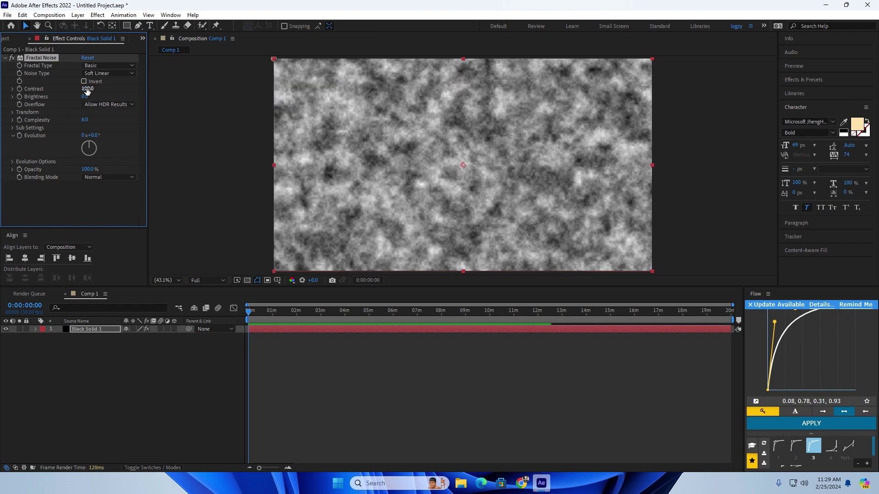
drag(87, 88, 180, 116)
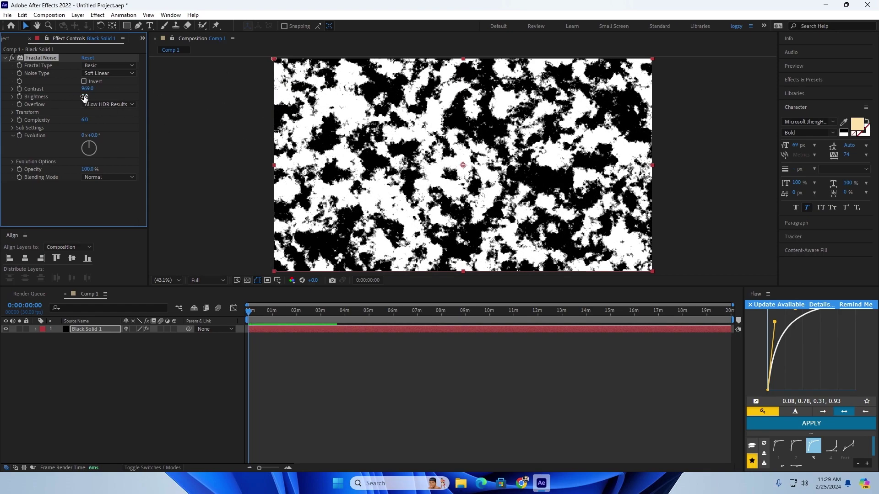
drag(85, 97, 230, 115)
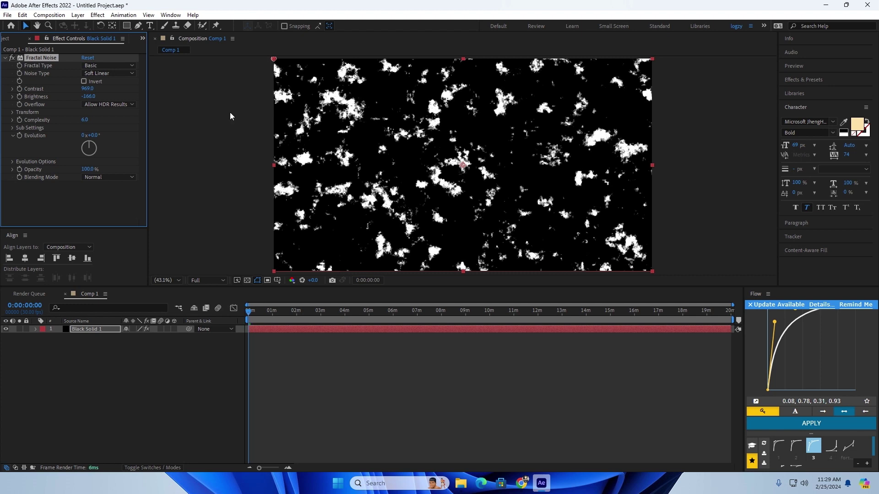
Step: Turn off Uniform Scaling for the noise, and set Scale Width to 4330 and Scale Height to 41
click(12, 112)
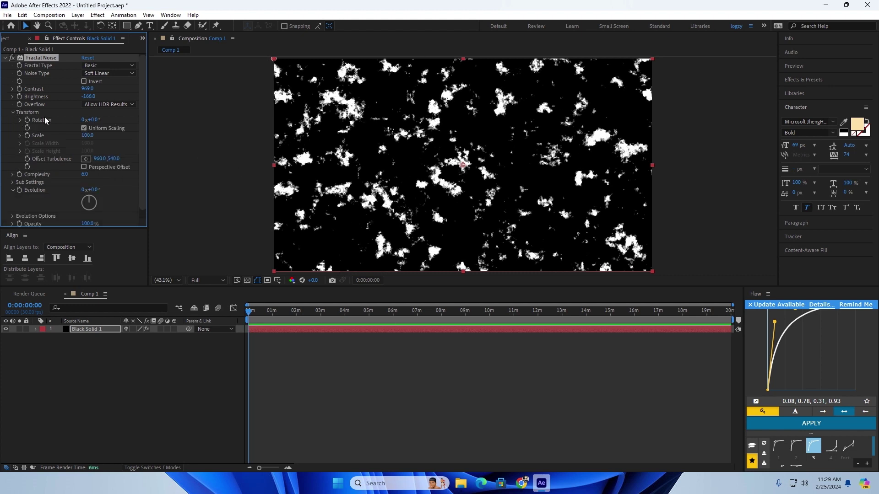
click(84, 129)
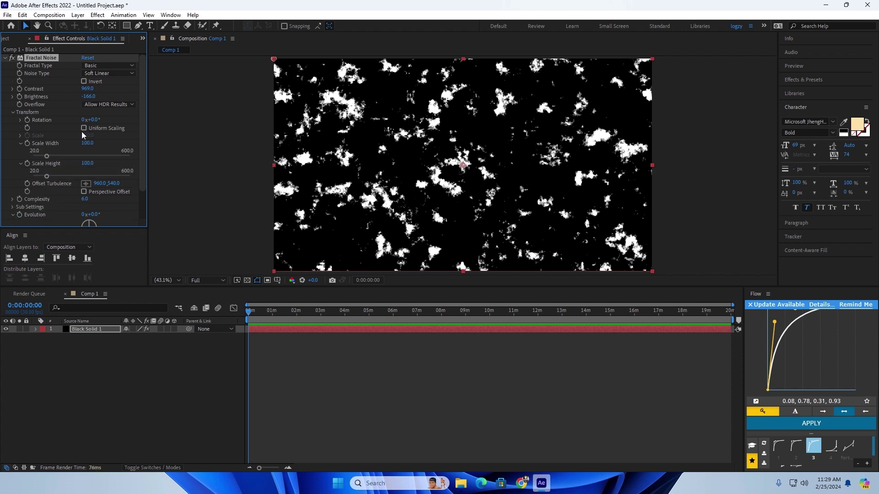
drag(87, 142, 660, 185)
mouse_move(87, 143)
mouse_down()
mouse_move(878, 142)
mouse_move(202, 146)
mouse_move(546, 152)
mouse_up()
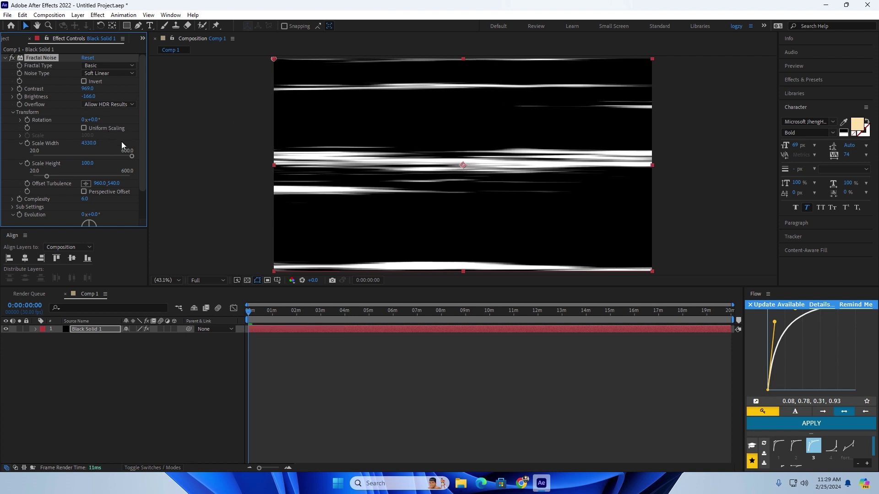
mouse_move(86, 163)
mouse_down()
mouse_move(98, 163)
mouse_move(57, 163)
mouse_up()
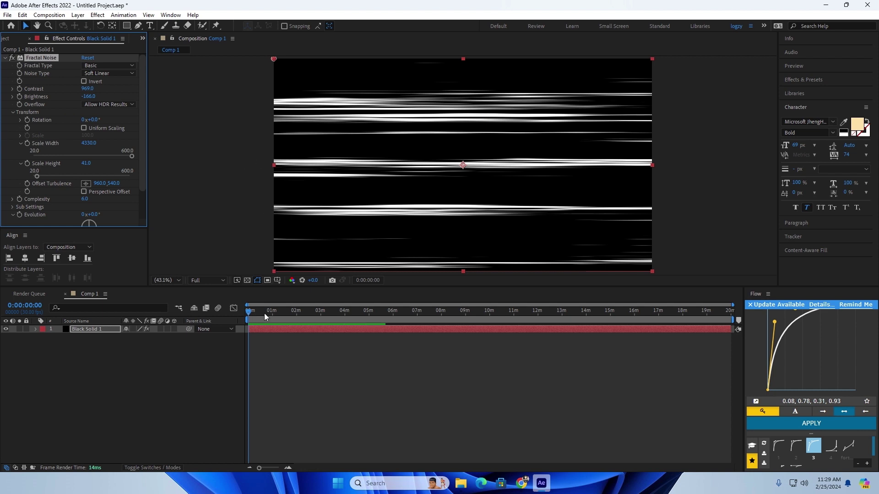
Step: End the composition's work area at frame 18 and preview it
drag(264, 313, 139, 298)
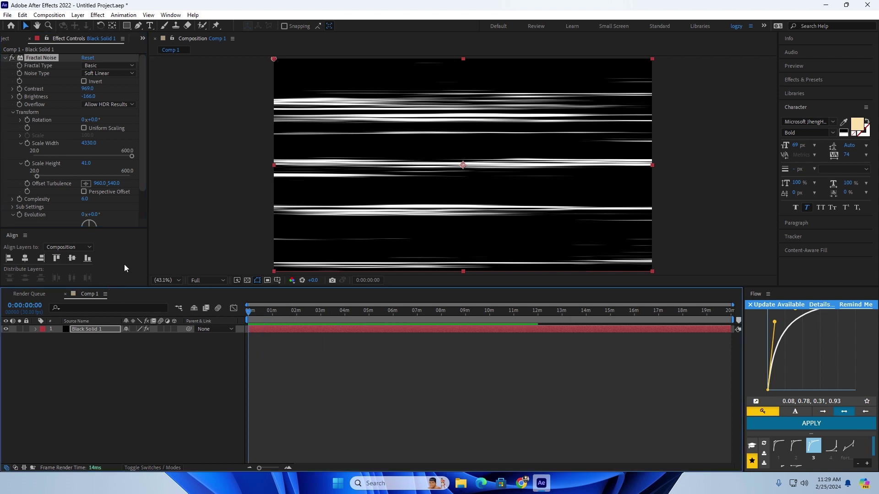
key(equal)
key(equal)
key(equal)
key(equal)
key(equal)
key(equal)
key(equal)
key(equal)
key(equal)
key(equal)
mouse_move(487, 311)
mouse_down()
mouse_move(529, 319)
mouse_move(495, 314)
mouse_up()
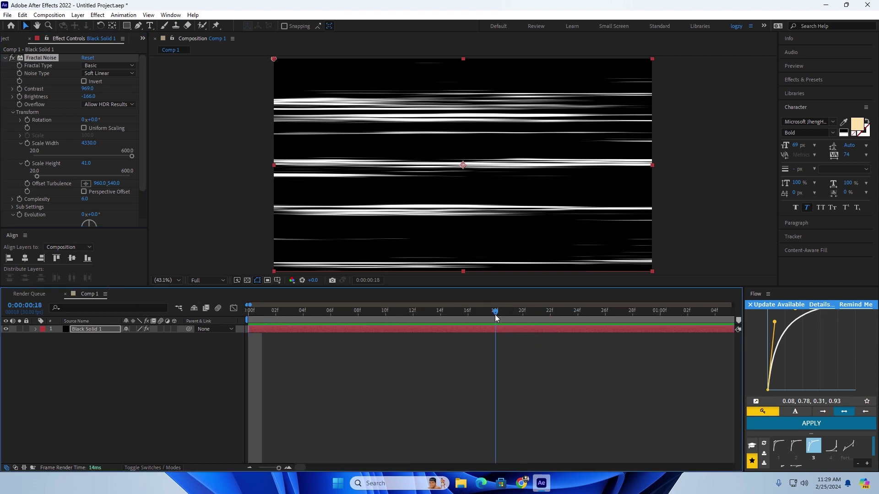
key(n)
key(space)
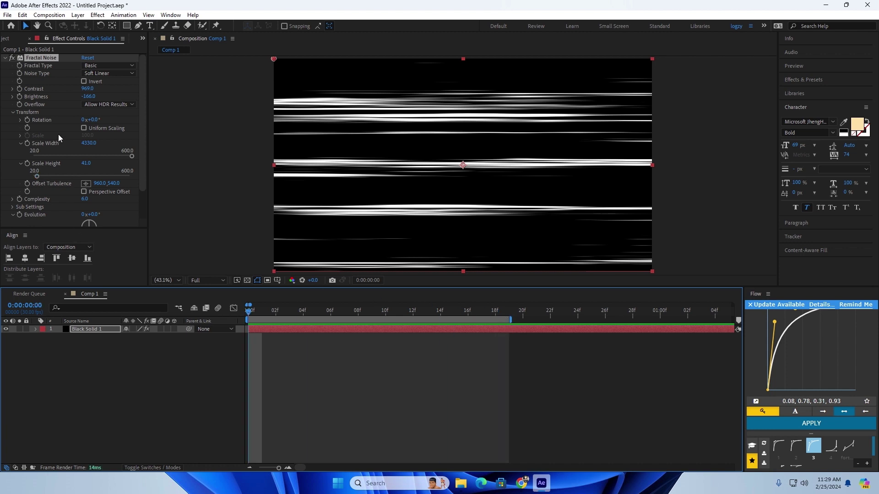
Step: Keyframe Offset Turbulence from 960, 540 at the start to 9216, 540 at frame 18, and preview the motion
click(28, 185)
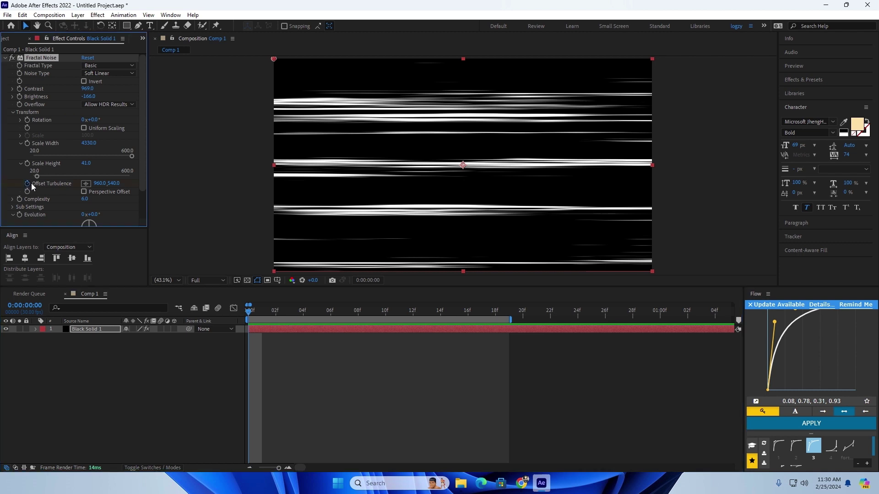
drag(390, 313, 495, 321)
click(497, 348)
click(100, 183)
click(85, 183)
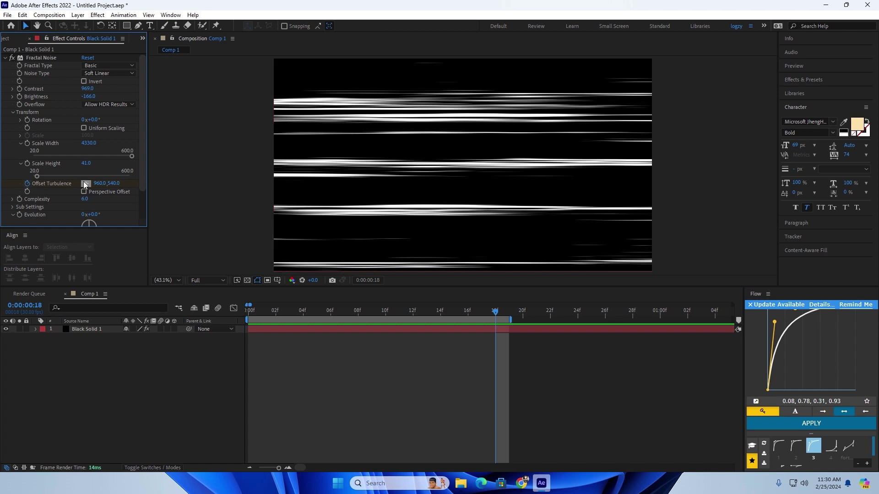
drag(97, 184, 317, 241)
mouse_move(101, 184)
mouse_down()
mouse_move(496, 233)
mouse_move(595, 234)
mouse_up()
drag(111, 183, 141, 202)
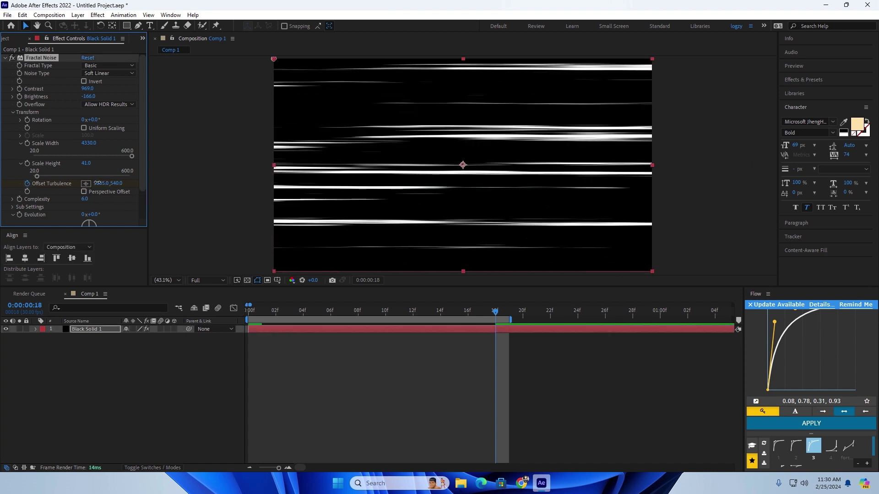
drag(97, 183, 166, 188)
mouse_move(101, 184)
mouse_down()
mouse_move(71, 195)
mouse_move(256, 191)
mouse_up()
drag(101, 184, 554, 286)
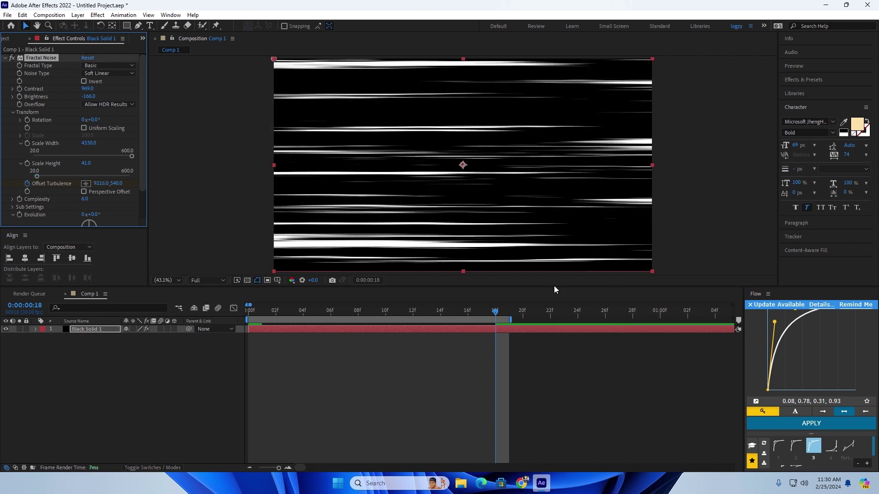
key(space)
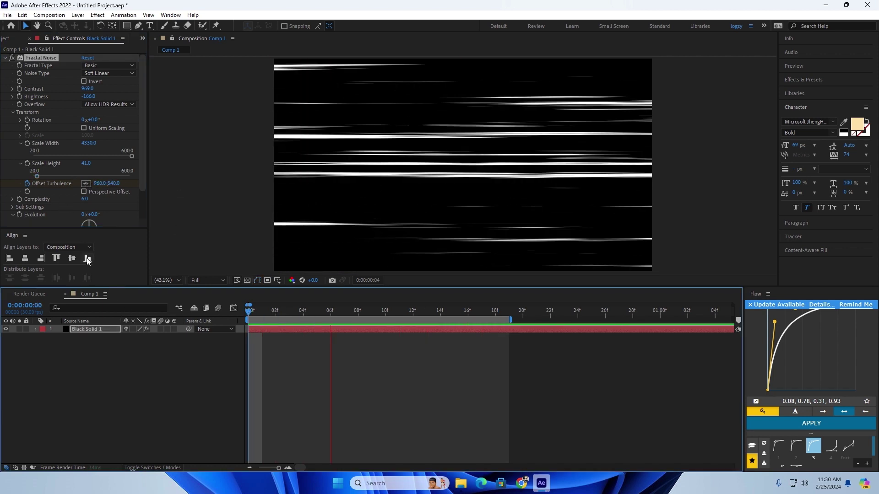
key(space)
Step: Animate the noise's Evolution with keyframes between the start and frame 18, and preview it
scroll(54, 171, down, 2)
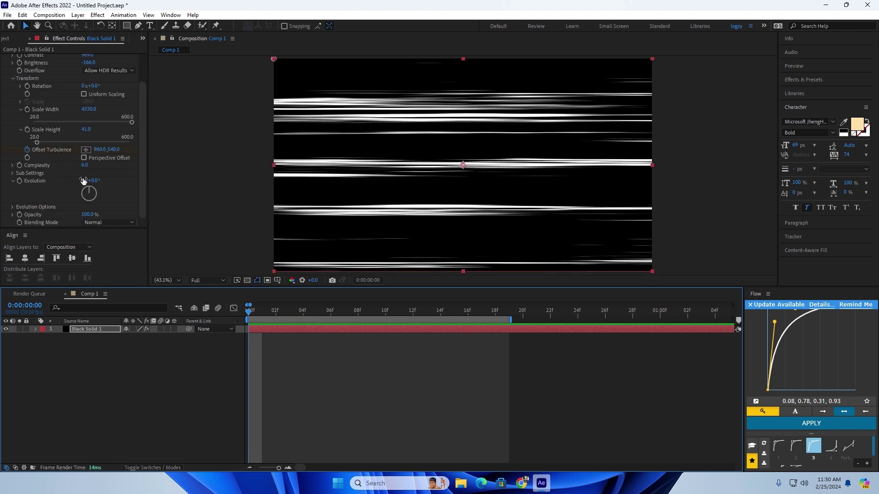
click(23, 183)
drag(89, 188, 91, 189)
key(ctrl+z)
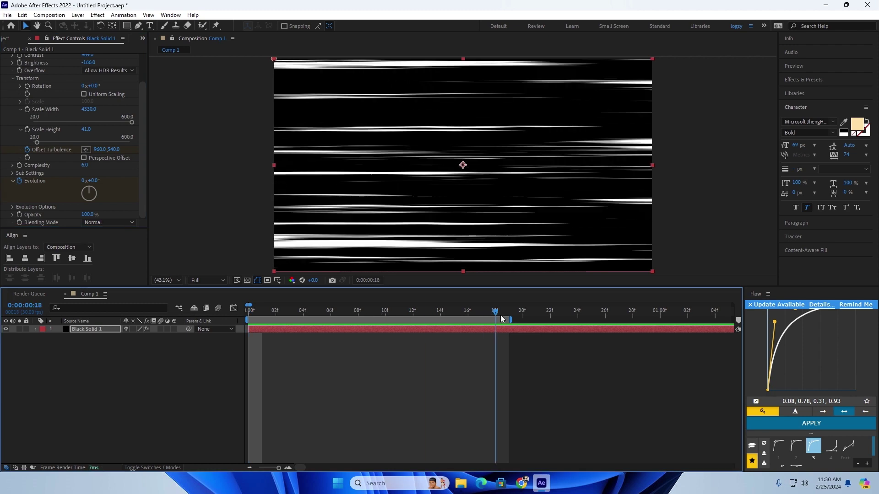
click(501, 315)
key(space)
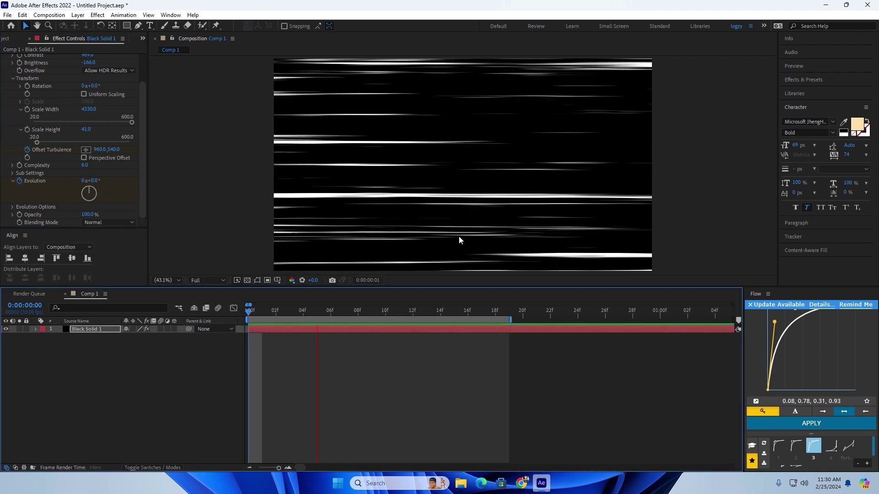
key(space)
Step: Draw a closed four-point mask with the Pen tool around the middle band of the solid, extending past both sides of the frame
click(139, 25)
drag(669, 104, 682, 103)
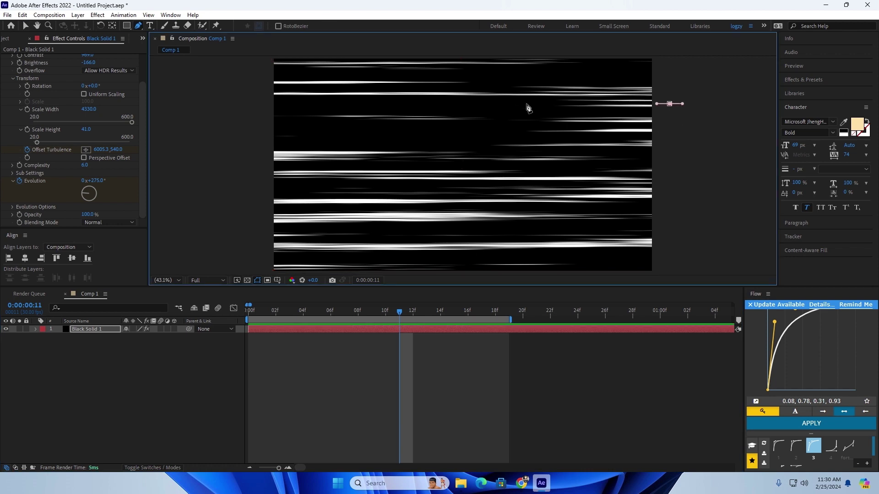
click(244, 101)
click(237, 230)
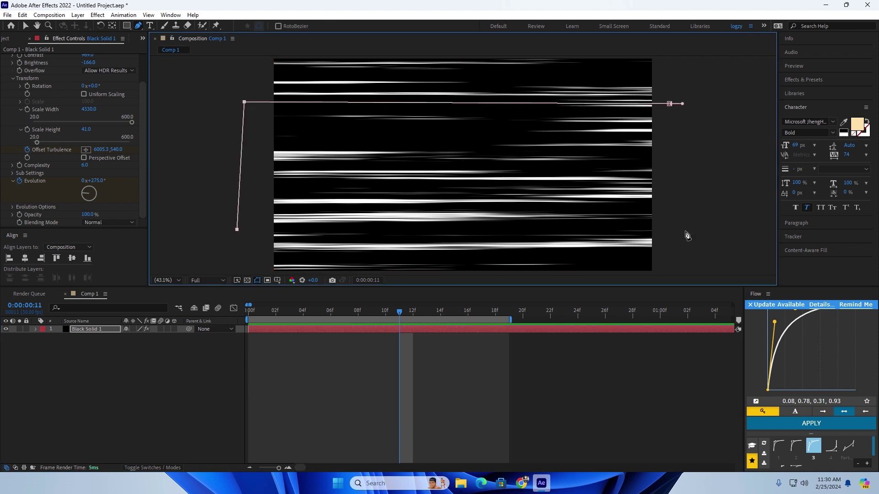
click(684, 231)
click(669, 104)
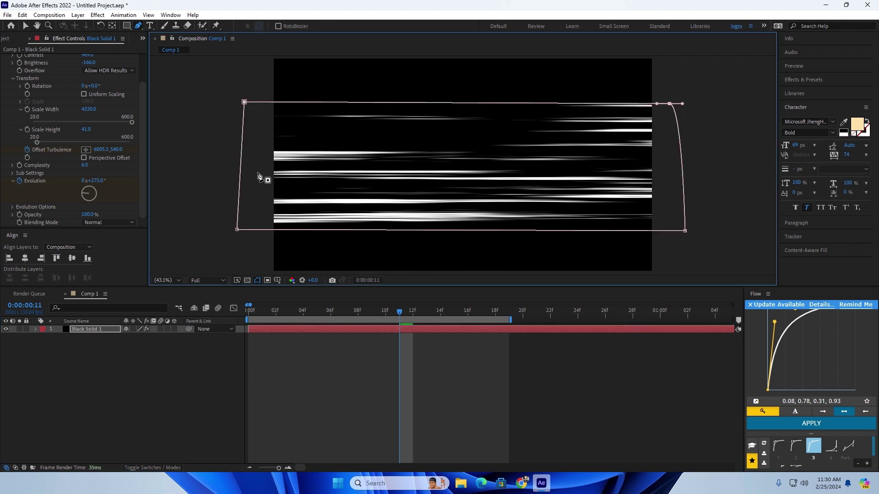
Step: Invert the solid's mask and set its Mask Feather to 170 pixels
key(m)
key(m)
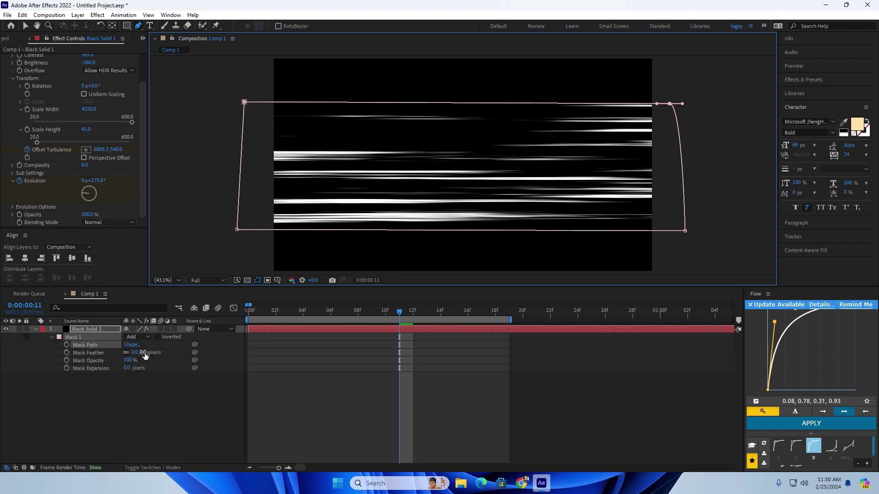
drag(145, 355, 152, 351)
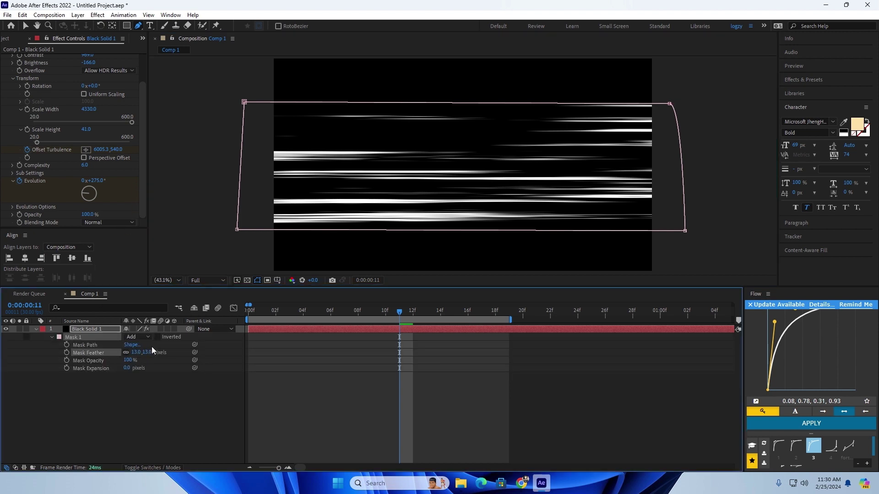
click(158, 337)
click(148, 353)
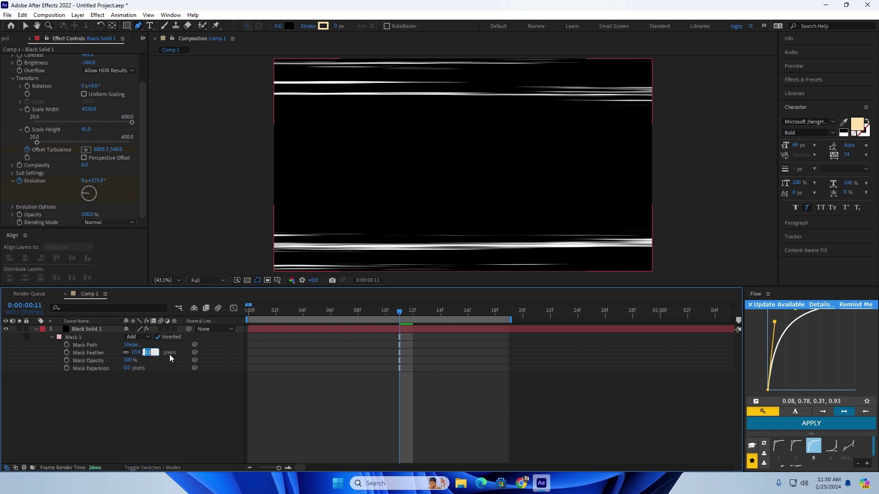
text(170)
key(Return)
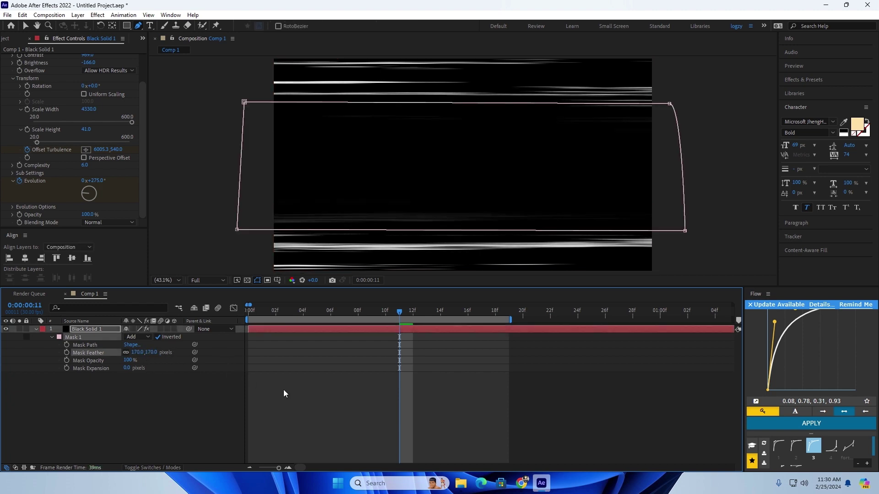
Step: Preview the masked speed-line animation from the start of the composition
click(283, 393)
key(Home)
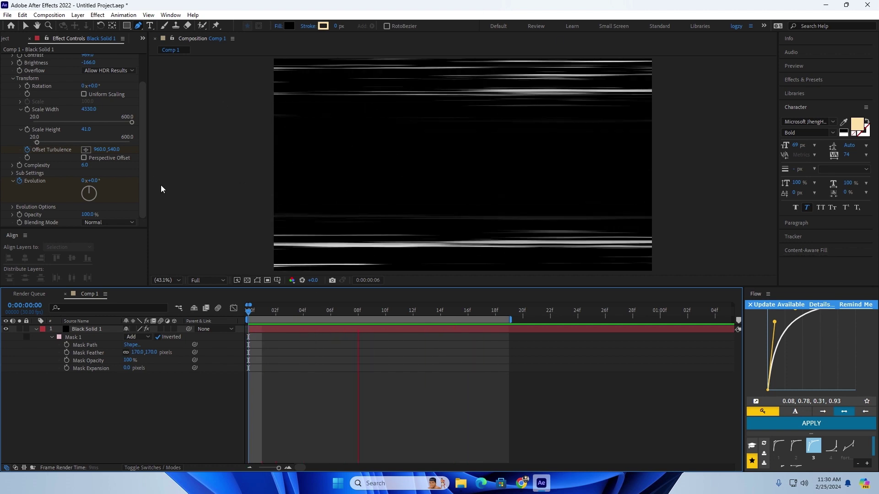
click(455, 311)
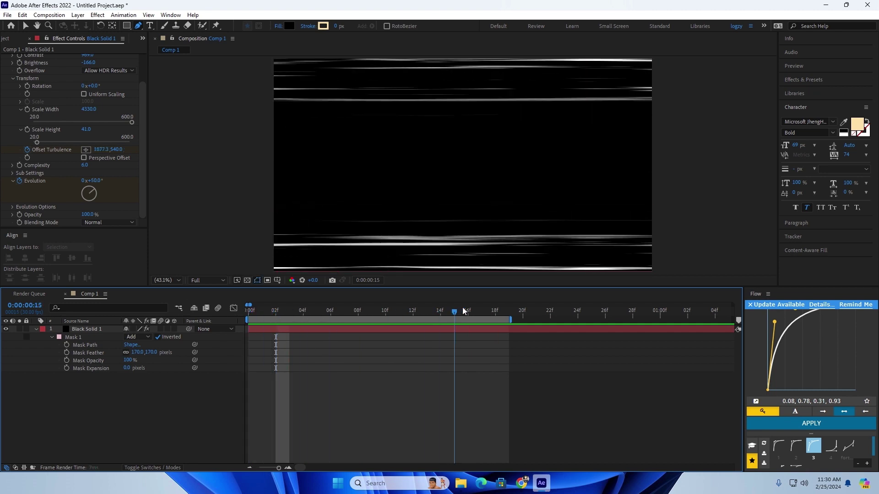
key(Home)
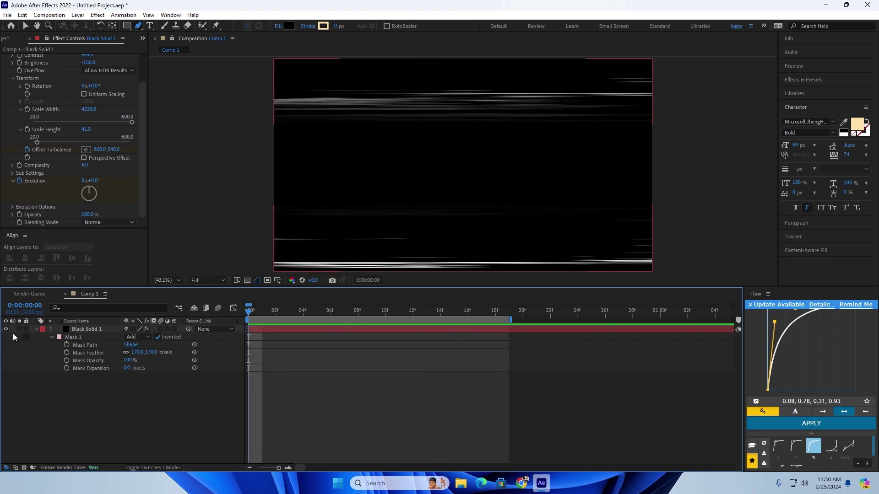
drag(250, 312, 224, 307)
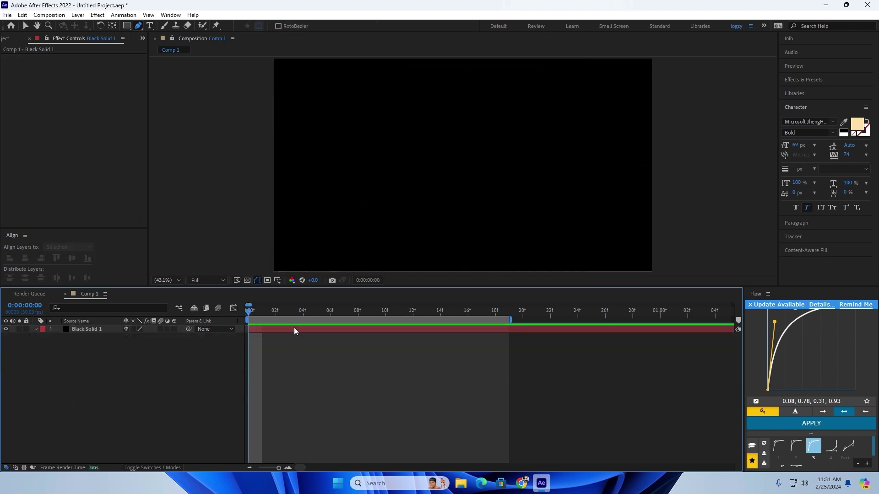
Step: Apply Fractal Noise to the black solid with Contrast 1160 and Brightness -204
click(269, 329)
key(ctrl+space)
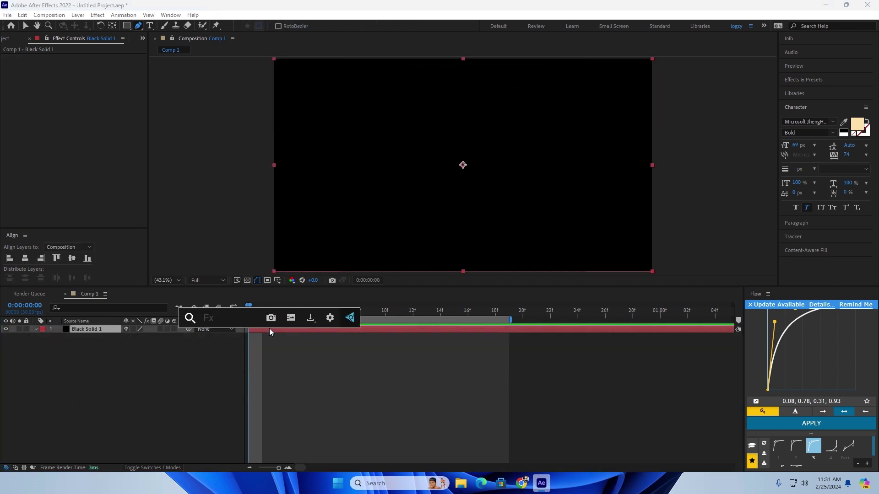
text(fra)
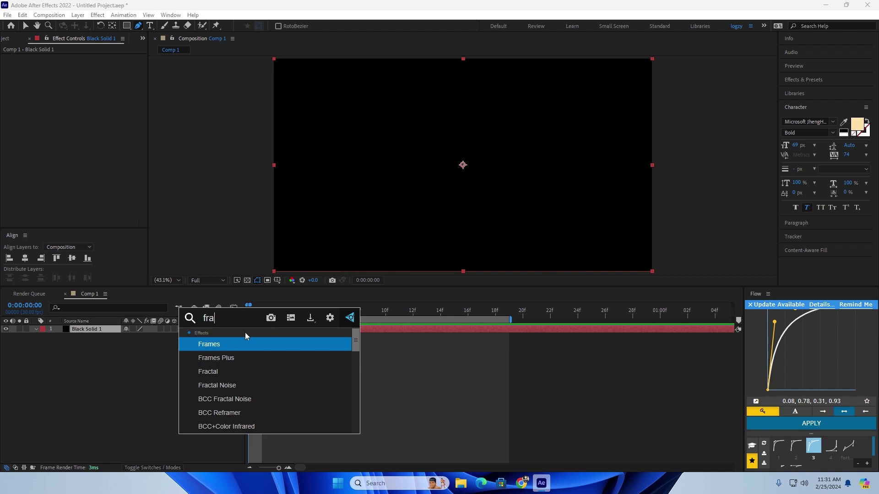
click(234, 385)
drag(87, 88, 126, 132)
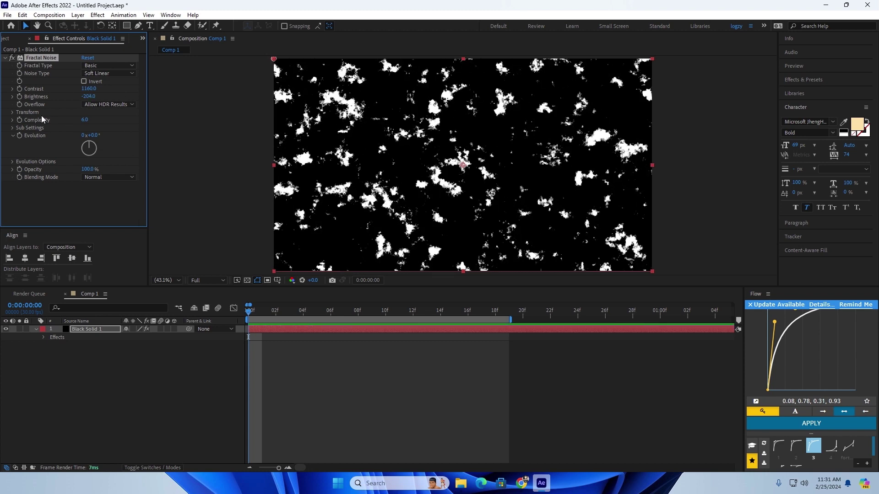
Step: Turn off Uniform Scaling in the noise's Transform settings and set Scale Height to 3434 and Scale Width to 30
click(11, 113)
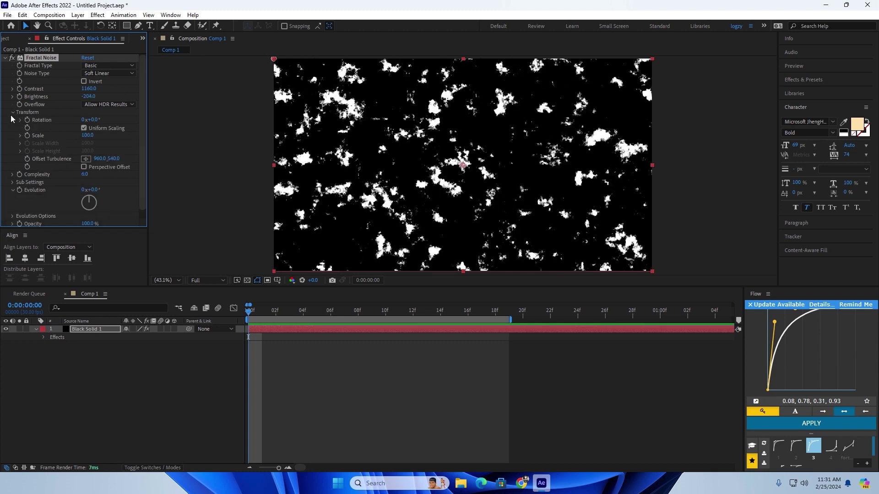
click(83, 128)
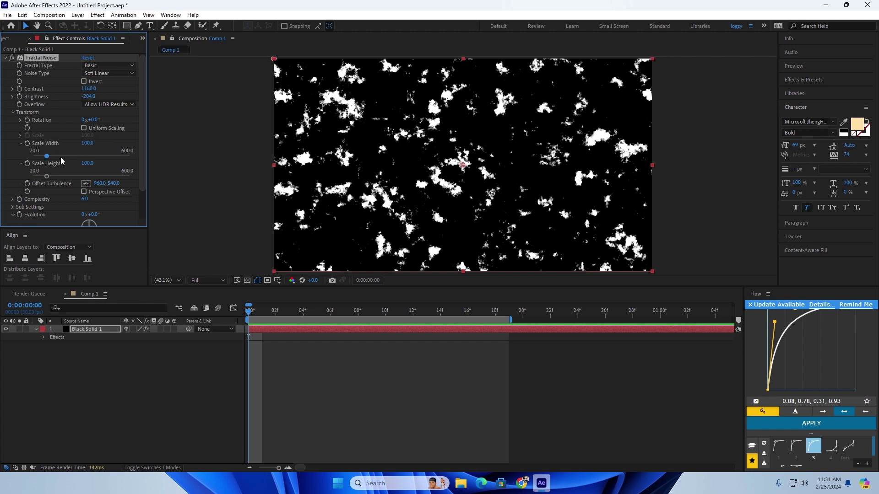
mouse_move(87, 163)
mouse_down()
mouse_move(745, 220)
mouse_move(226, 184)
mouse_up()
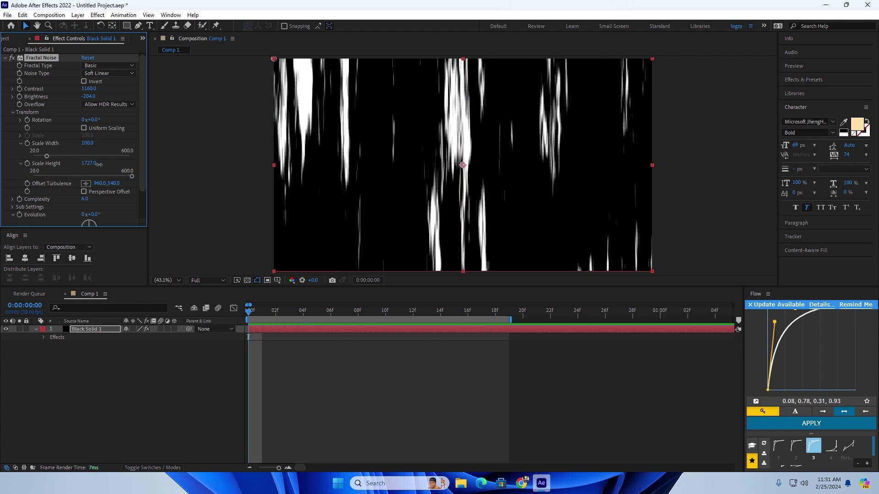
drag(93, 164, 641, 183)
drag(87, 165, 293, 173)
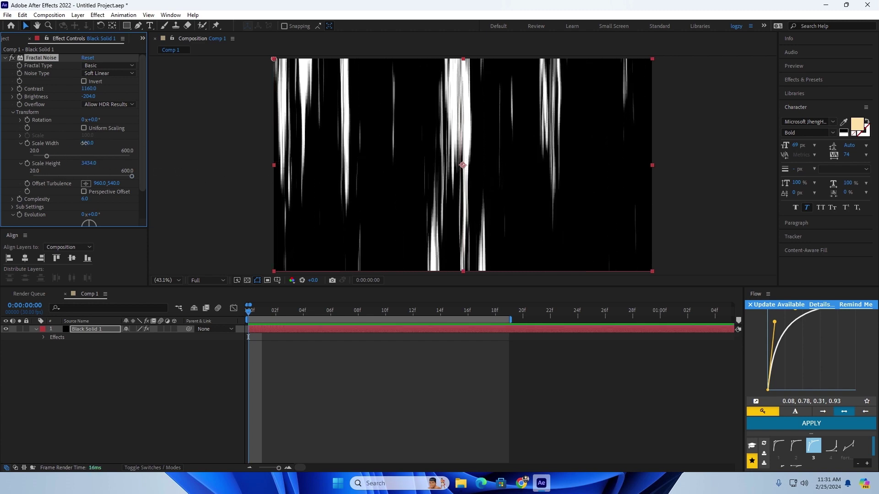
mouse_move(84, 143)
mouse_down()
mouse_move(55, 145)
mouse_move(54, 193)
mouse_up()
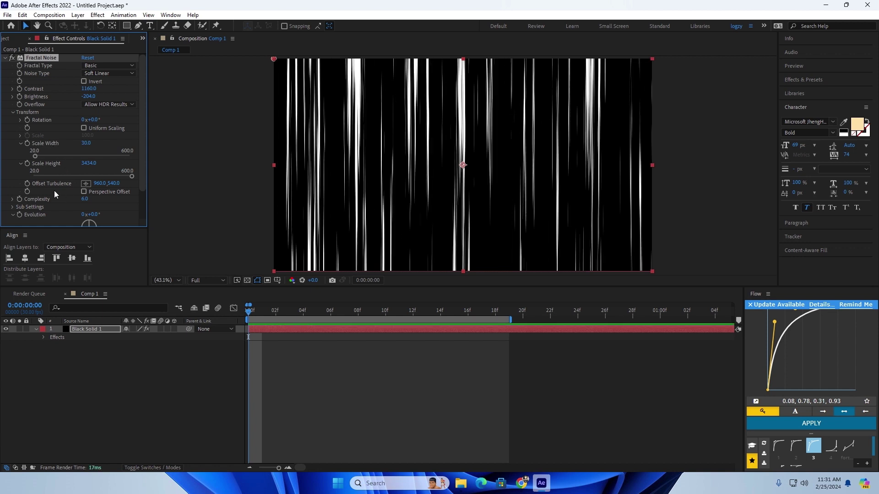
Step: Keyframe the noise's Offset Turbulence at the start, and at frame 18 set its vertical value to 7540
click(27, 183)
drag(304, 310, 507, 328)
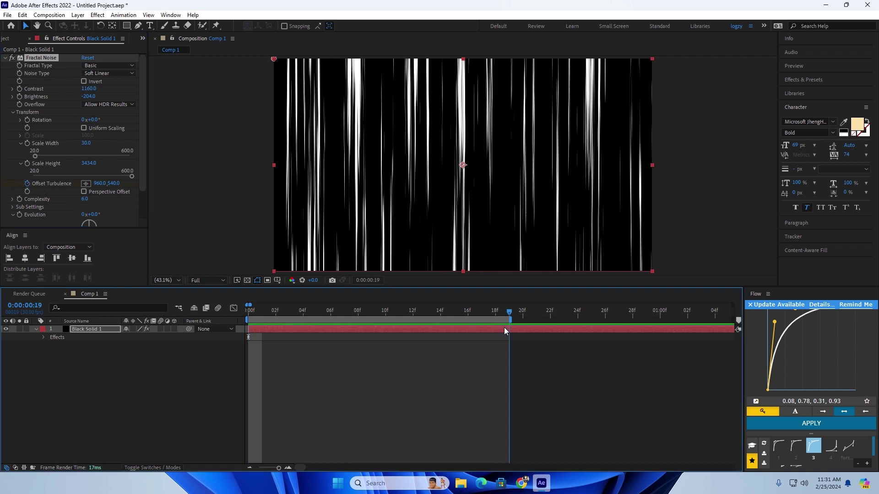
key(Page_Up)
drag(114, 183, 261, 223)
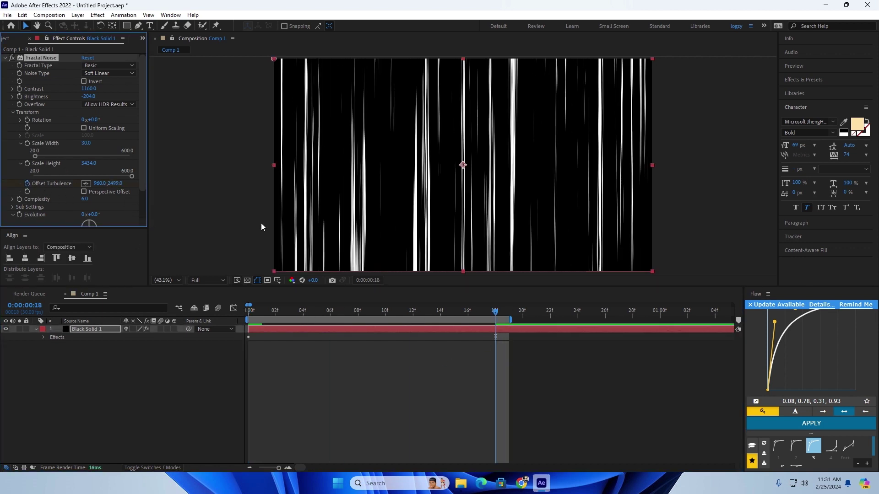
drag(109, 184, 690, 242)
mouse_move(113, 184)
mouse_down()
mouse_move(343, 189)
mouse_move(118, 187)
mouse_move(227, 191)
mouse_up()
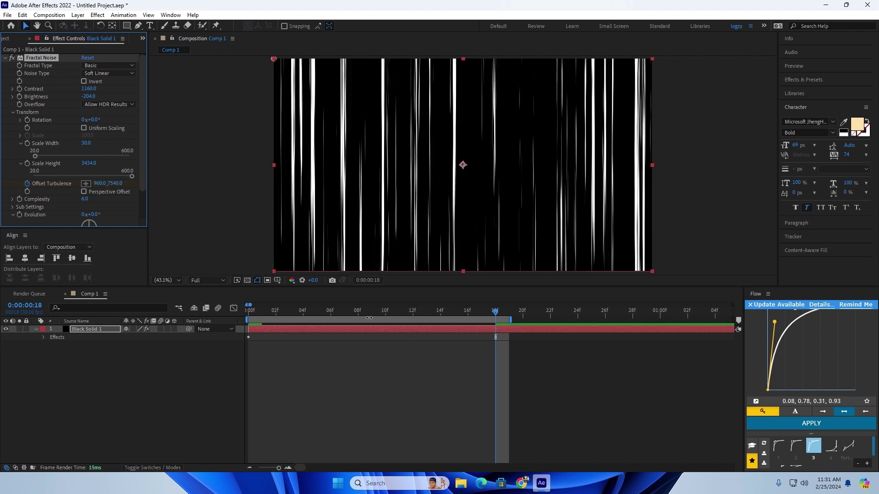
Step: Preview the Offset Turbulence animation from the start of the composition
drag(369, 313, 11, 280)
key(space)
key(space)
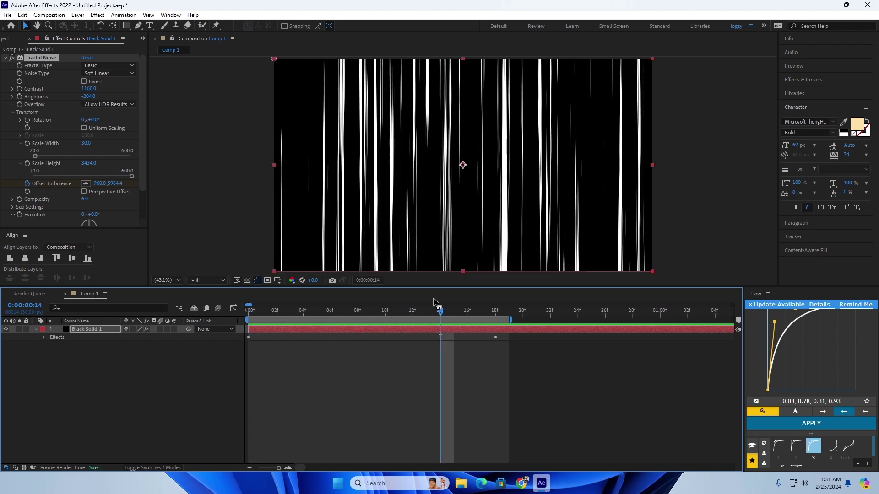
key(space)
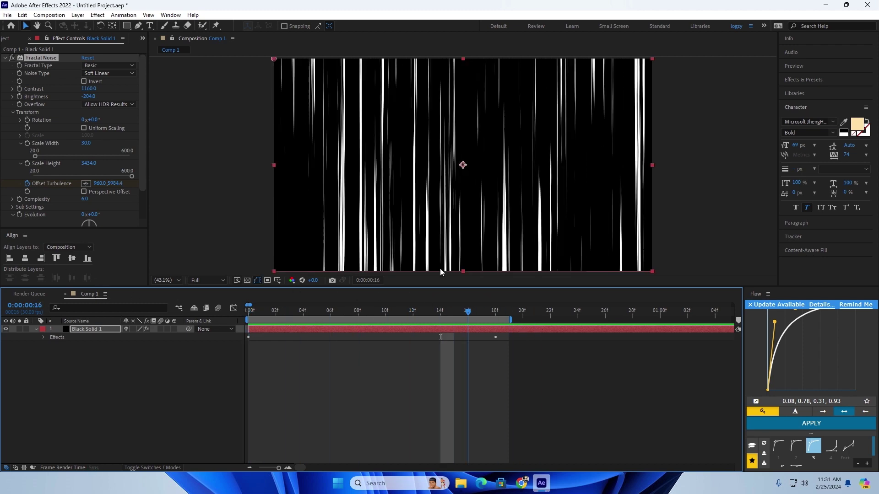
key(space)
Step: Keyframe the noise's Evolution at the start, and set it to 292° at frame 18
scroll(66, 139, down, 2)
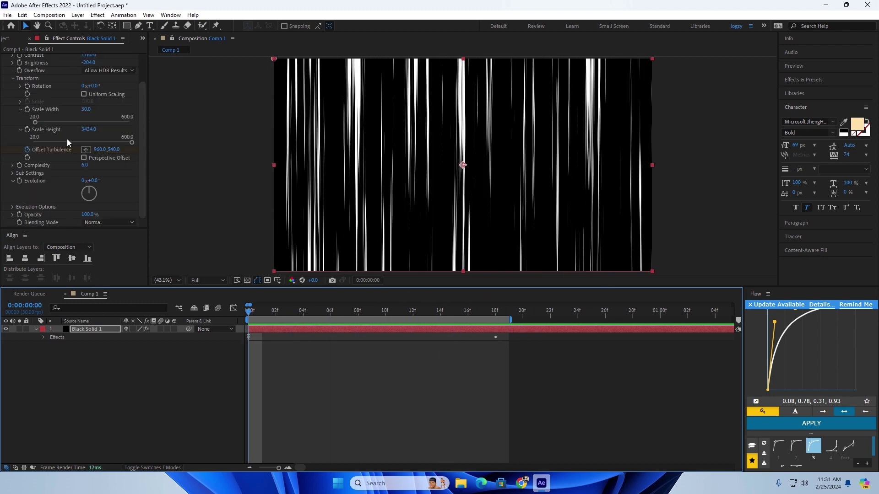
click(19, 179)
click(497, 315)
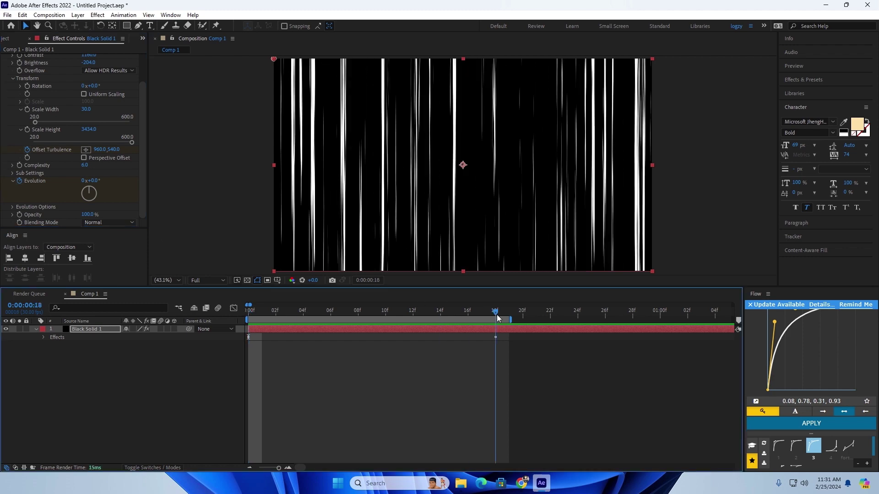
key(F2)
mouse_move(90, 189)
mouse_down()
mouse_move(71, 199)
mouse_move(73, 187)
mouse_up()
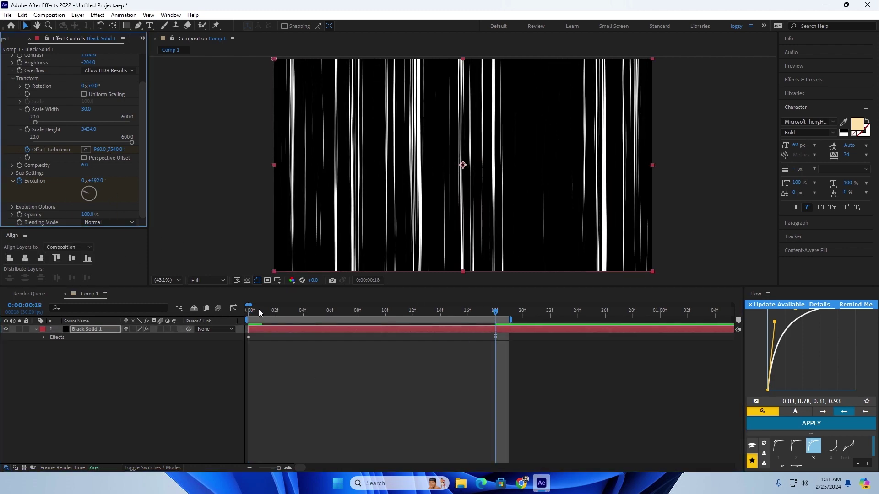
Step: Preview the combined offset and evolution animation, and return to the first frame
drag(259, 310, 188, 305)
key(space)
key(space)
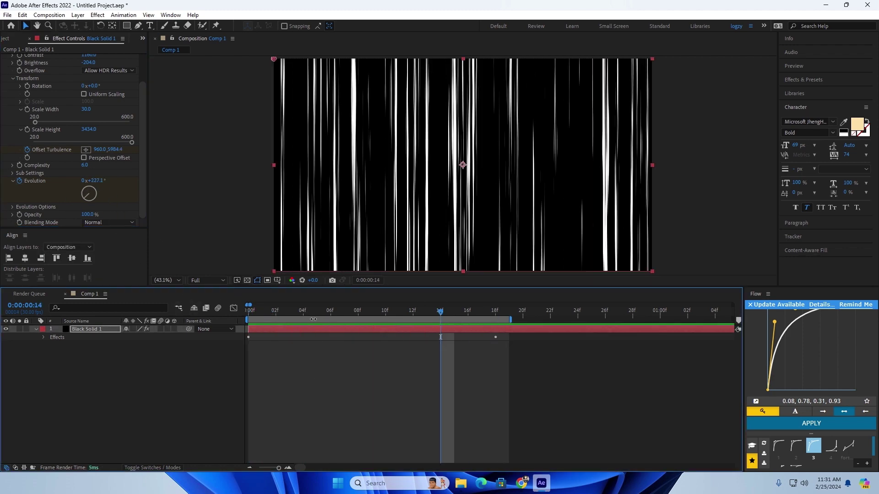
drag(293, 312, 161, 298)
Step: Pre-compose the black solid, moving all attributes into the new composition
click(276, 330)
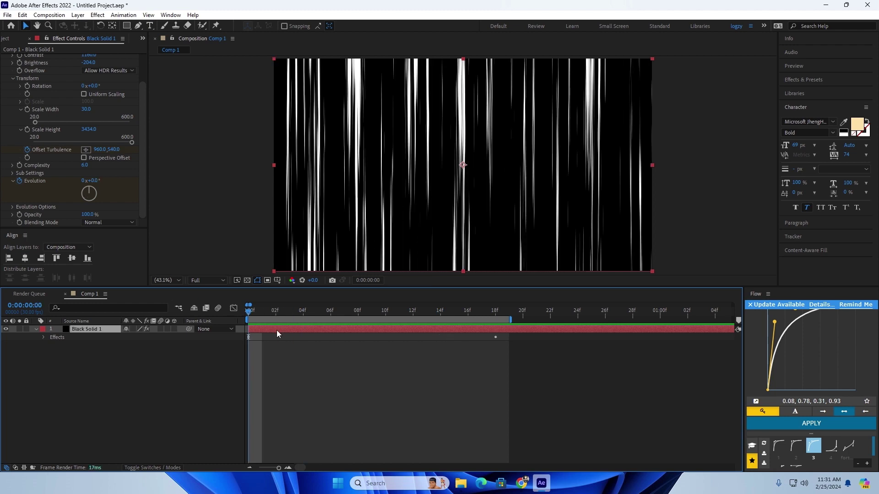
key(ctrl+shift+c)
click(362, 246)
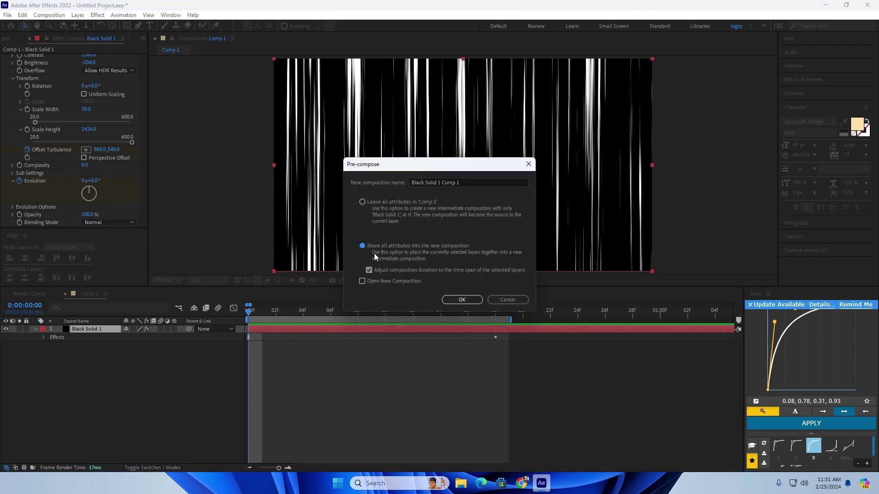
click(445, 300)
key(ctrl+space)
click(378, 361)
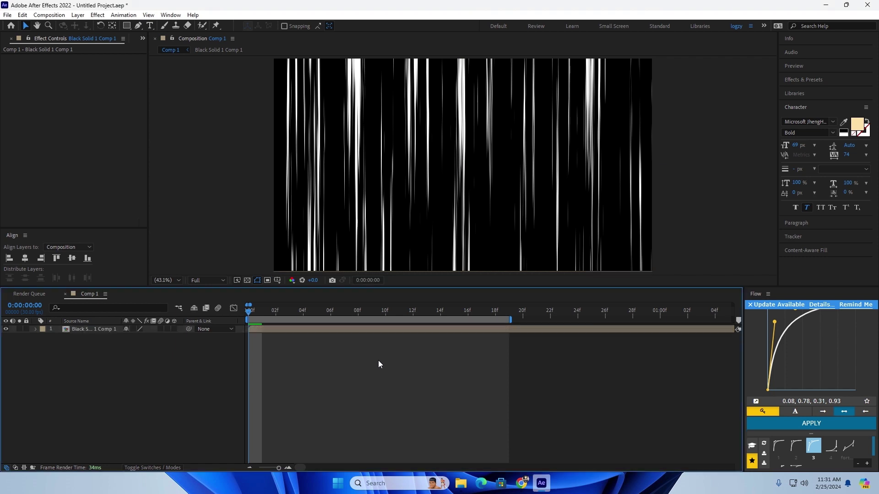
Step: Open the solid's precomposition and select the black solid layer inside it
click(274, 330)
double_click(274, 330)
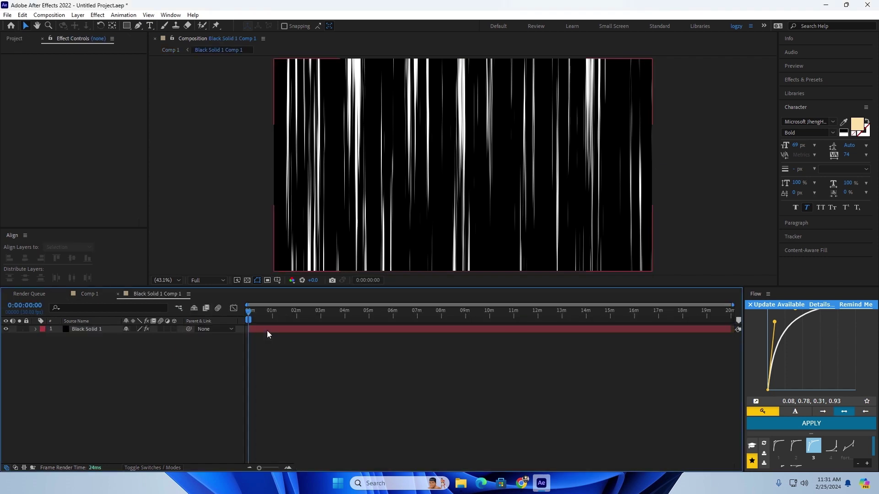
click(263, 329)
scroll(262, 329, up, 10)
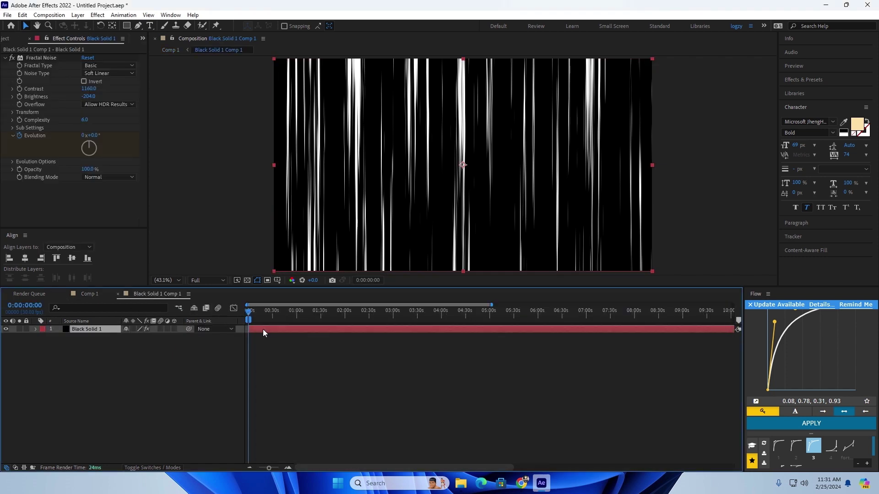
key(minus)
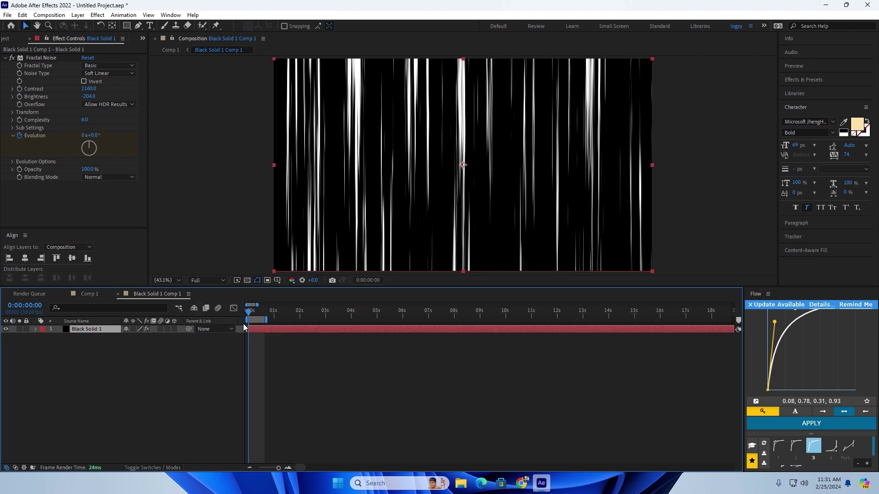
Step: Set the precomposition's width to 1080 px in its composition settings, keeping the 1080 px height
click(189, 294)
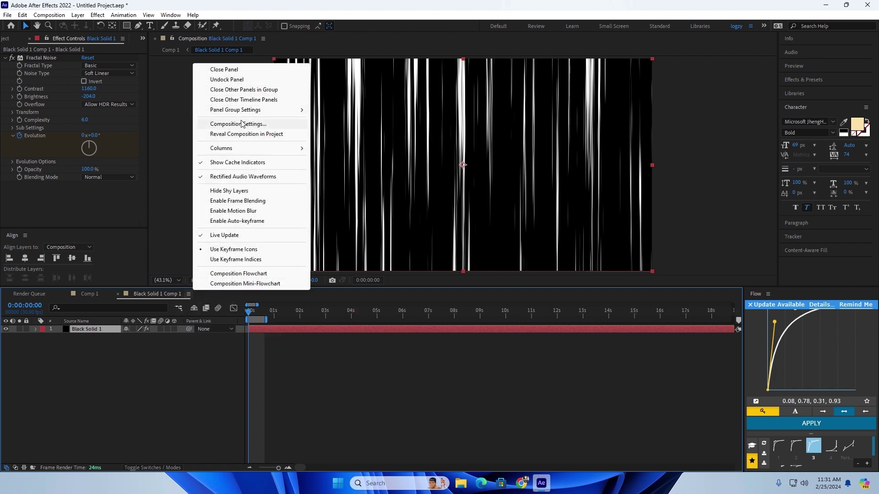
click(243, 123)
click(370, 196)
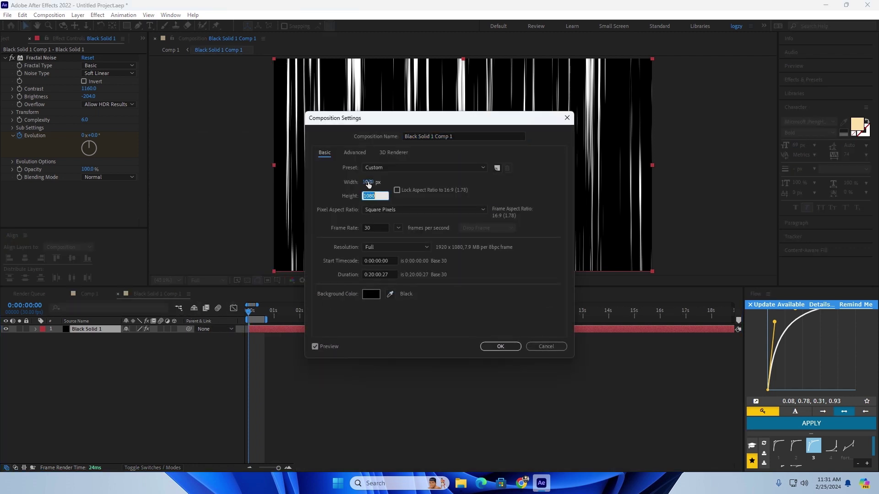
click(368, 182)
text(1080)
click(473, 295)
click(500, 347)
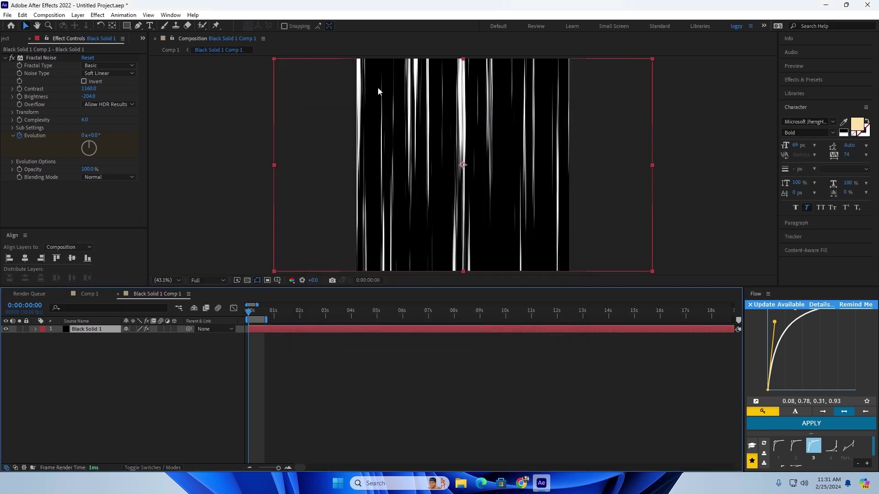
Step: Apply Polar Coordinates to the black solid with Interpolation 99% and conversion type Rect to Polar
key(ctrl+space)
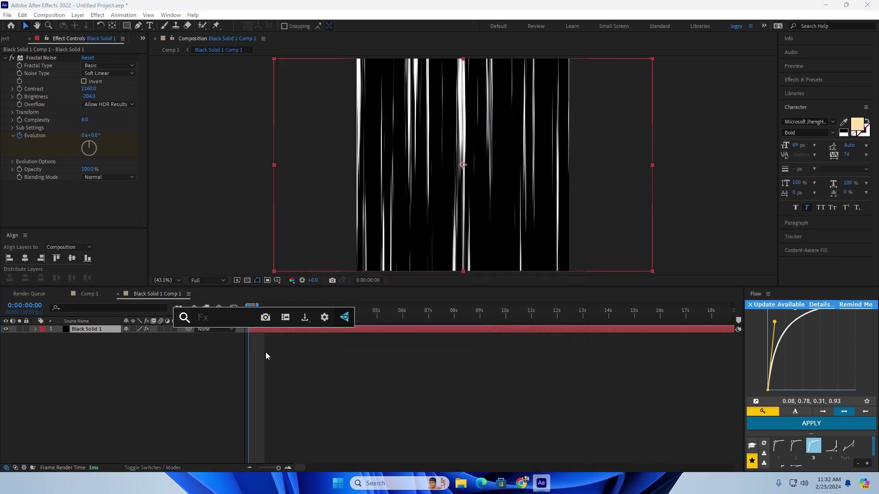
click(265, 353)
click(256, 331)
key(ctrl+space)
text(pol)
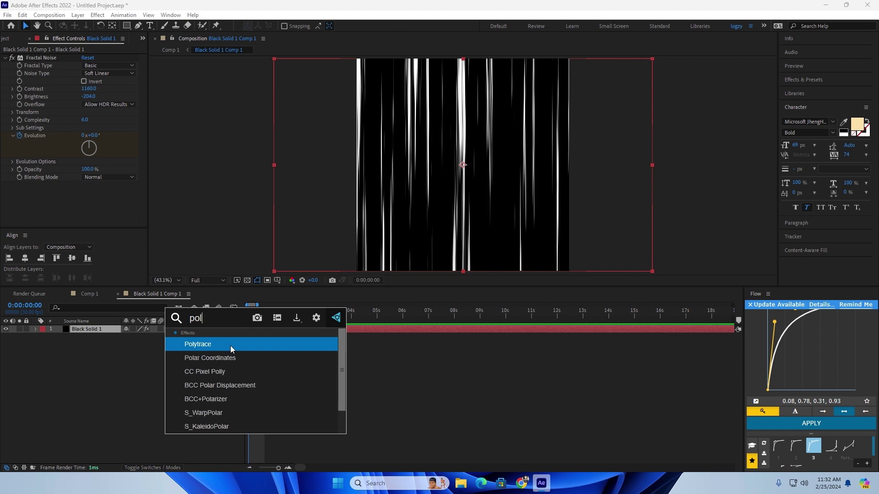
click(201, 361)
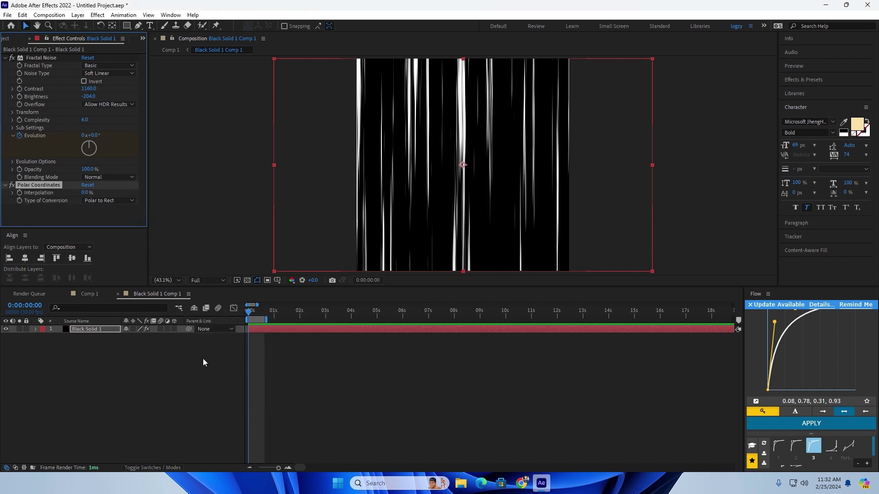
drag(85, 193, 163, 200)
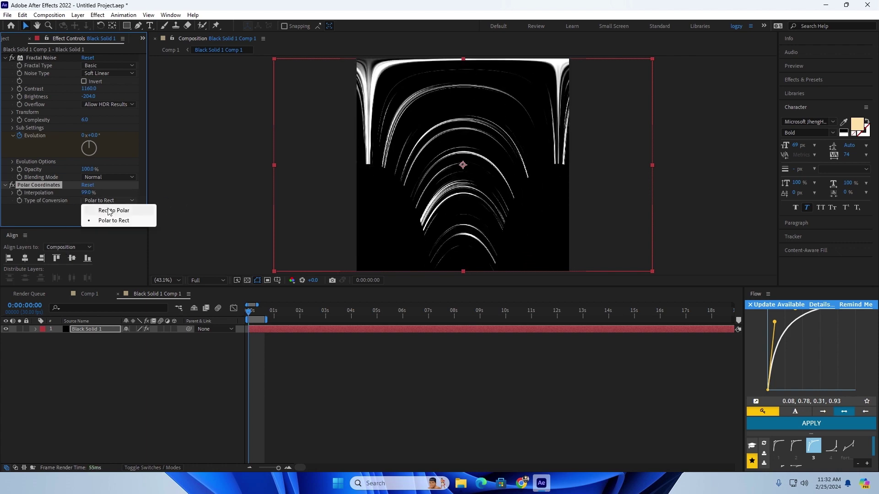
click(109, 211)
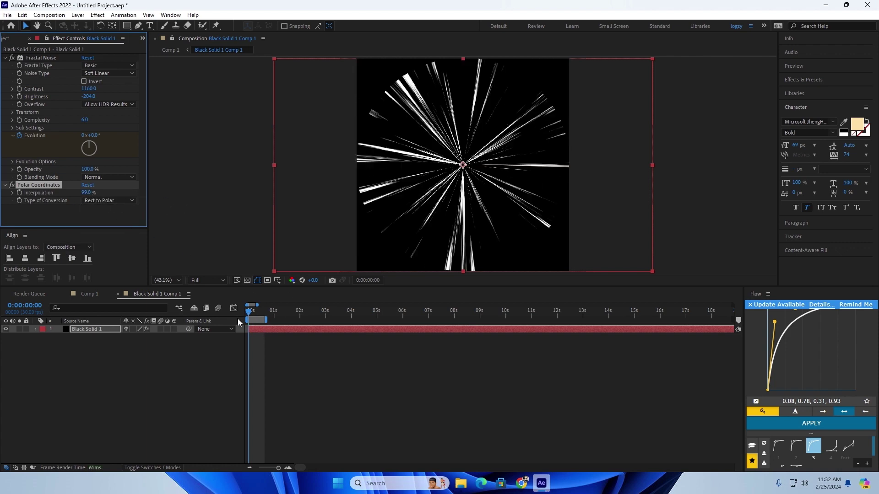
Step: Scale the black solid to 184% so the radial lines fill the frame, and preview the animation
key(s)
drag(140, 339, 178, 342)
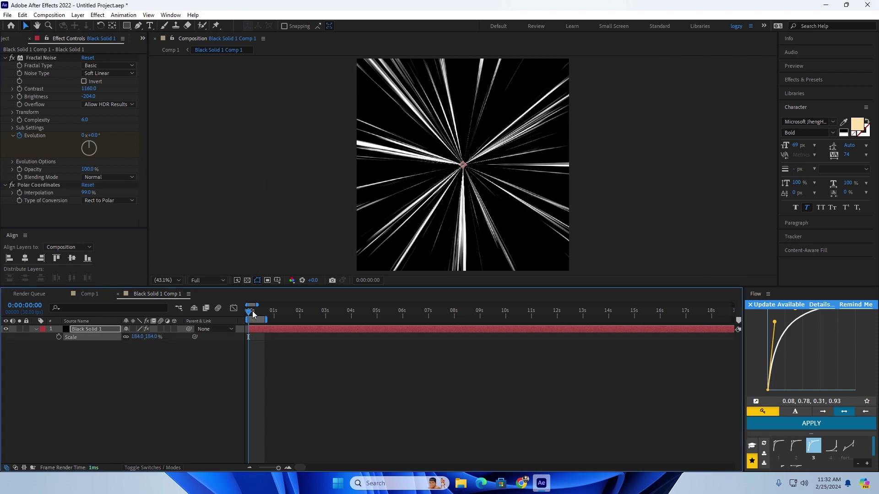
key(equal)
key(equal)
key(equal)
key(equal)
key(space)
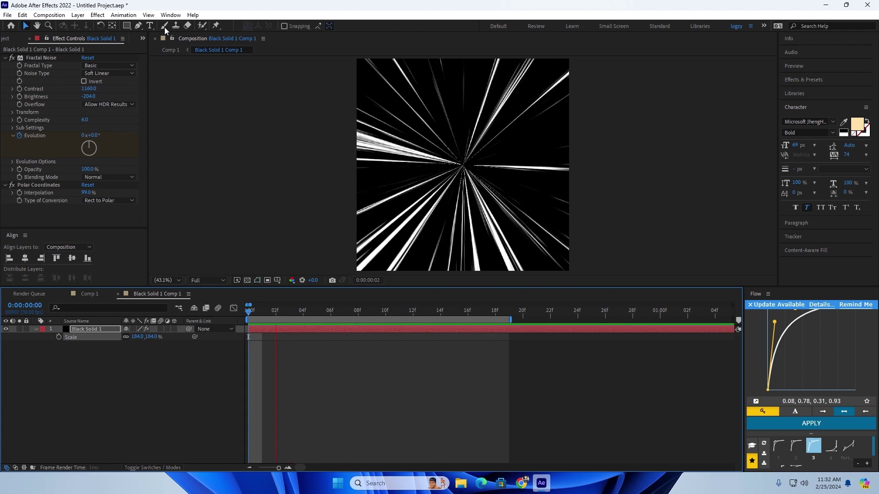
key(space)
Step: Draw an elliptical mask on the black solid around the centre of the radial lines
click(127, 26)
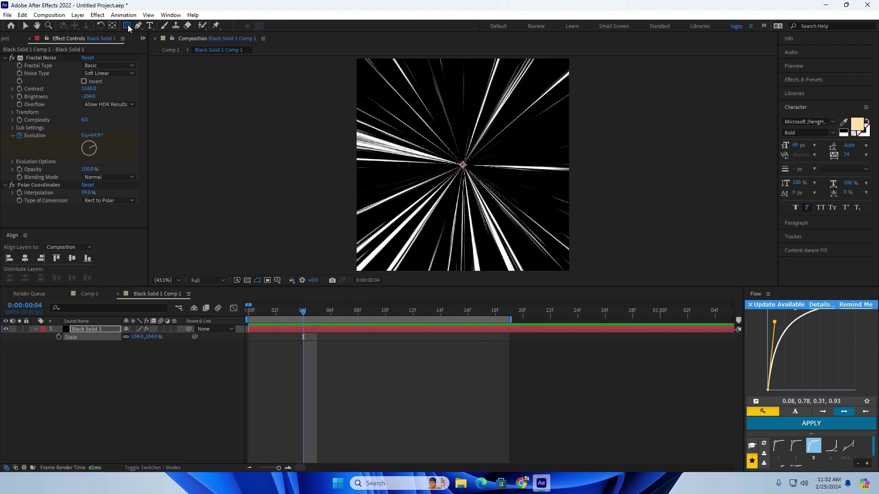
click(127, 24)
click(159, 46)
drag(500, 130, 444, 176)
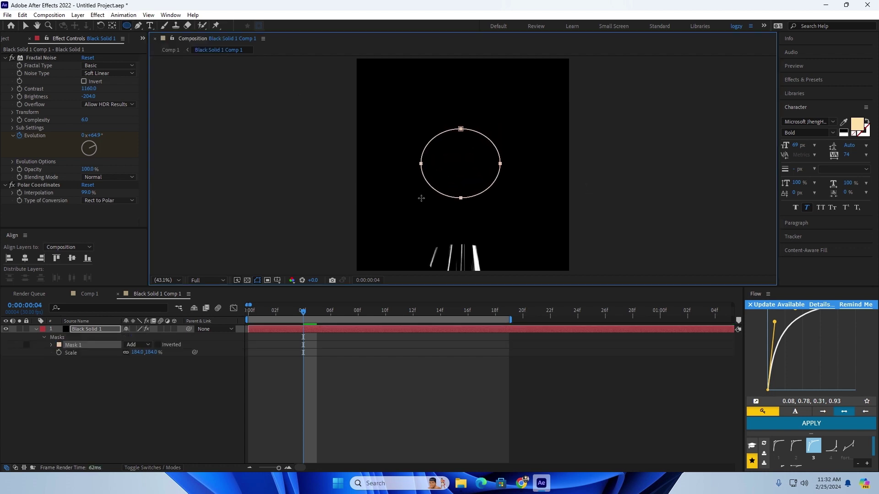
Step: Undo the elliptical mask on the black solid, return to Comp 1 and scale the radial-line precomposition to 182%
key(ctrl+z)
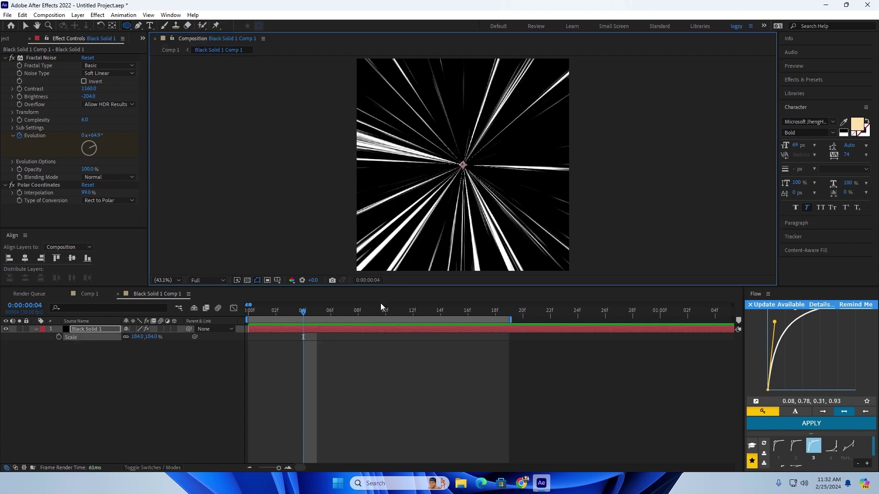
click(114, 294)
key(Home)
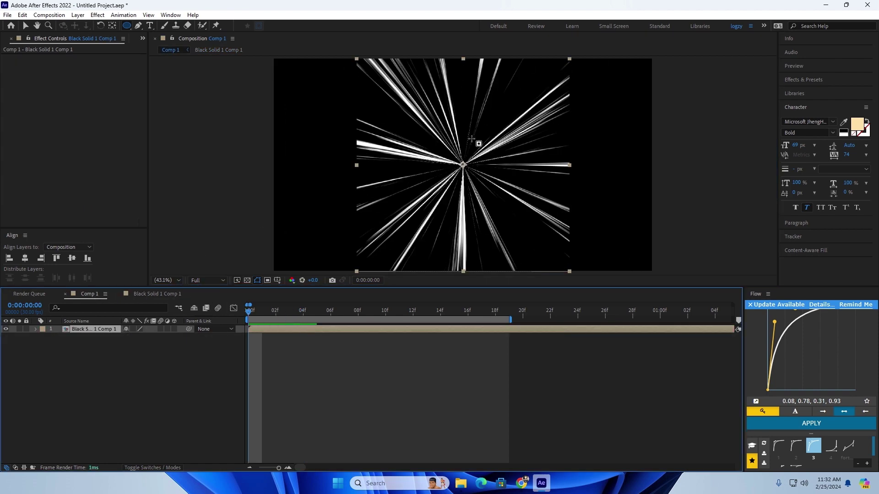
drag(132, 337, 169, 337)
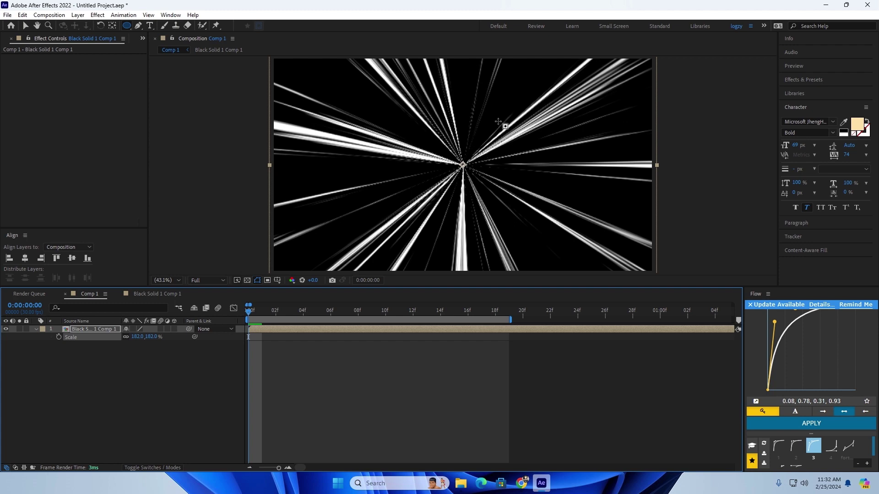
Step: Draw an inverted elliptical mask at the precomposition's centre with 146 px feather and 234 px expansion, and preview the result
mouse_move(511, 122)
mouse_down()
mouse_move(412, 201)
mouse_move(419, 215)
mouse_up()
key(m)
key(m)
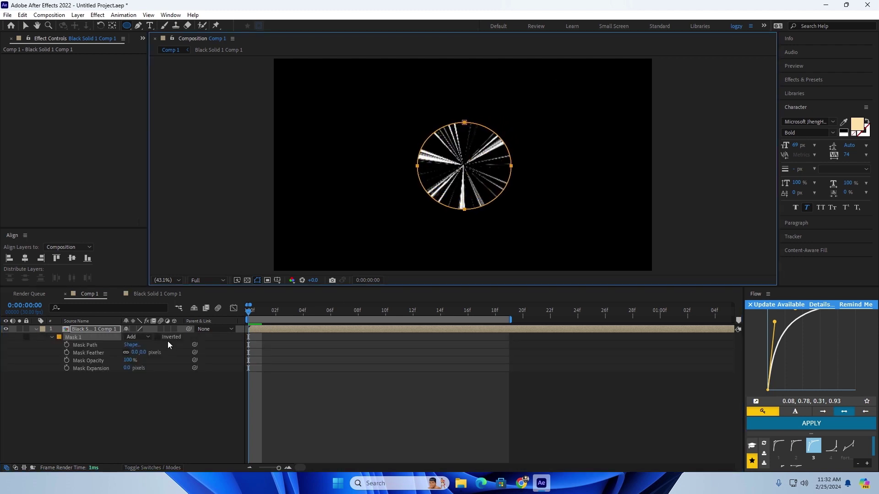
click(158, 337)
drag(143, 352, 218, 358)
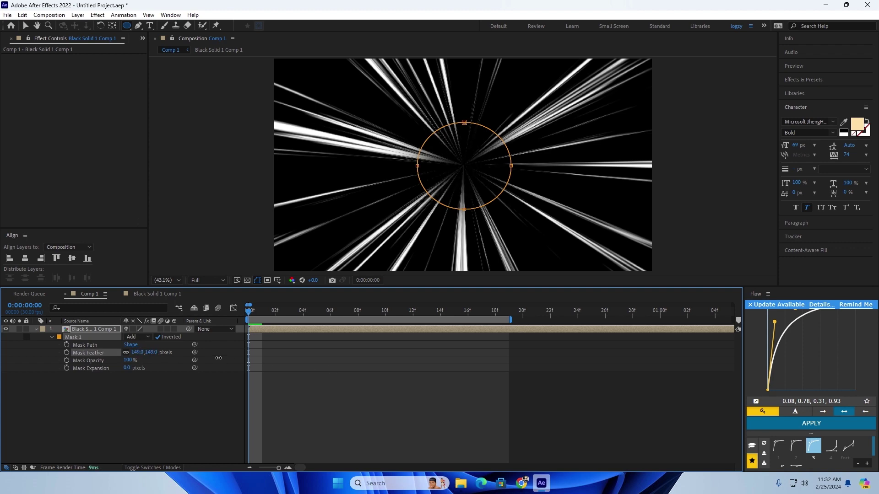
drag(128, 369, 245, 375)
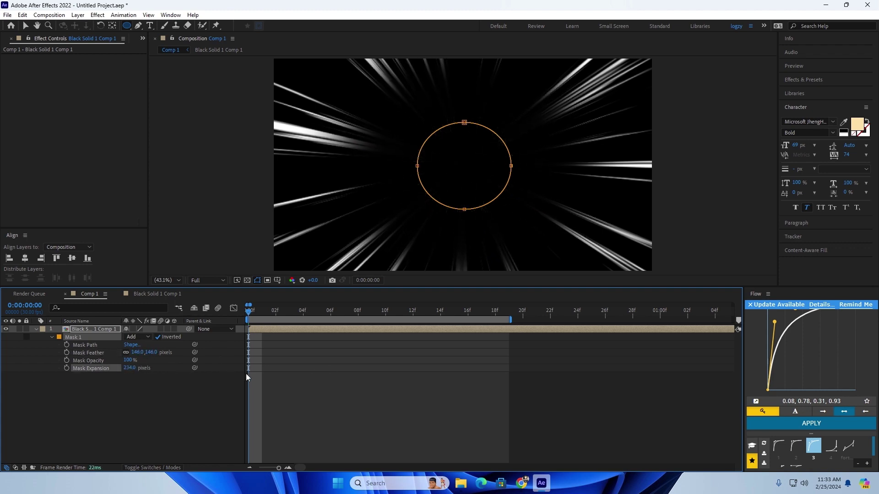
key(space)
key(space)
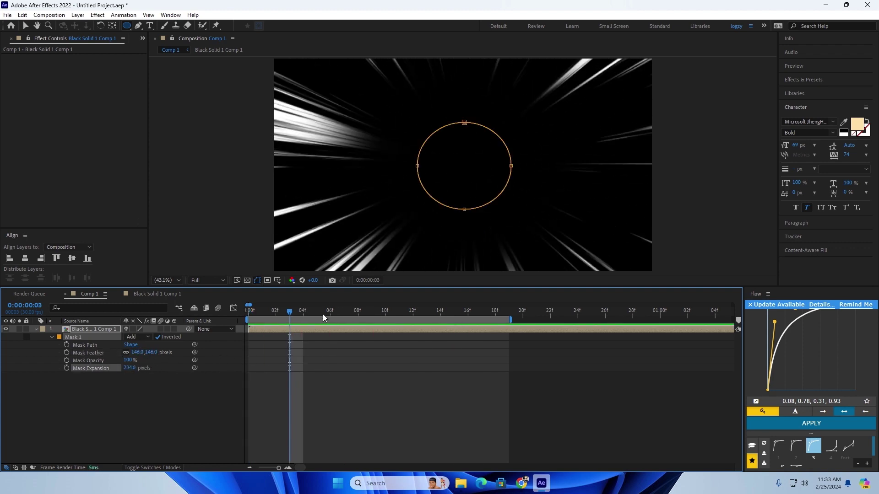
Step: Try Deep Glow with Unmult enabled on the masked speed-line precomposition, preview it, and remove the effect
key(ctrl+space)
key(Escape)
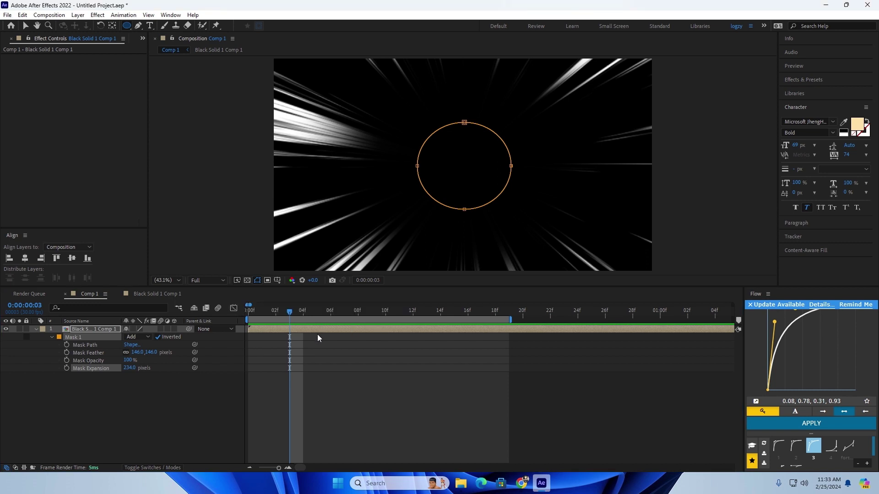
key(ctrl+space)
text(e)
key(BackSpace)
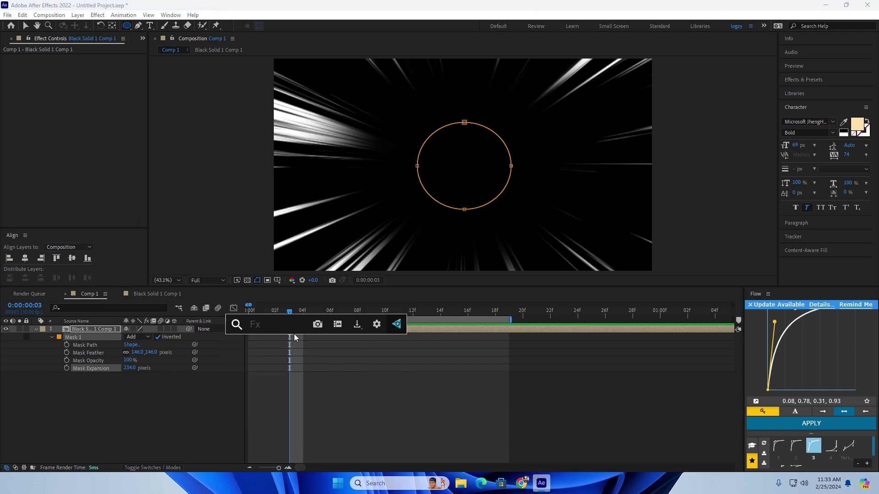
text(de)
click(265, 346)
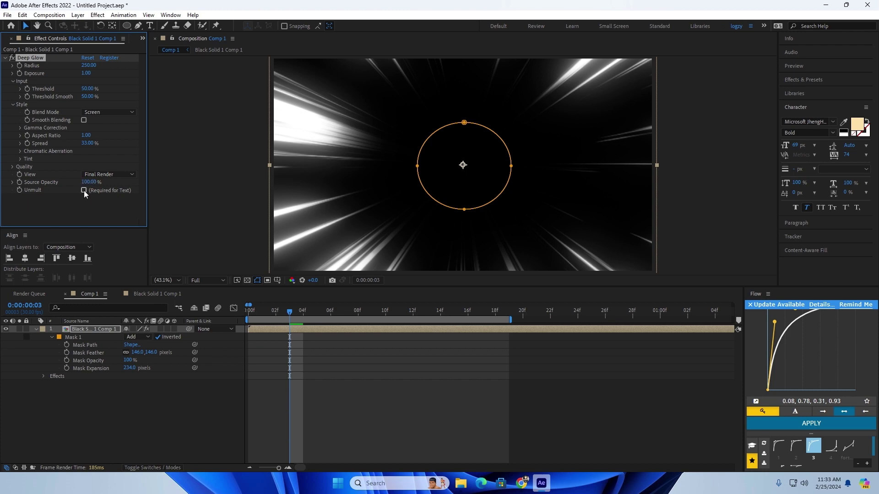
key(space)
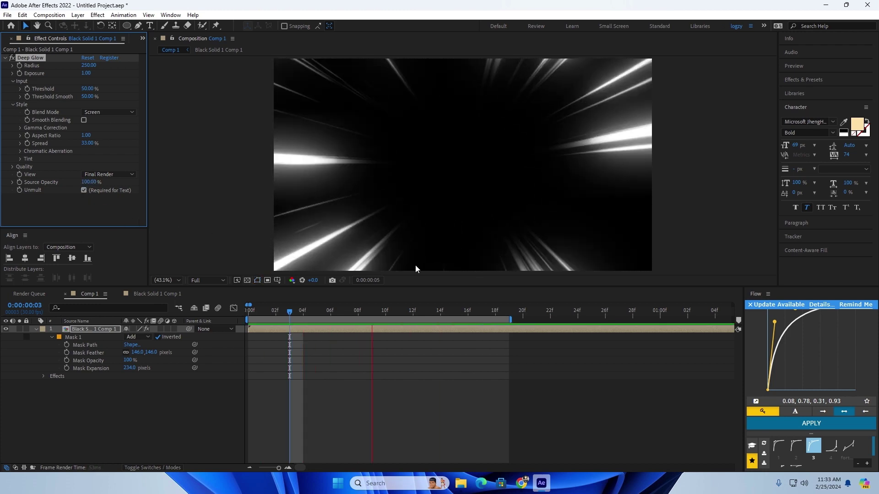
key(Delete)
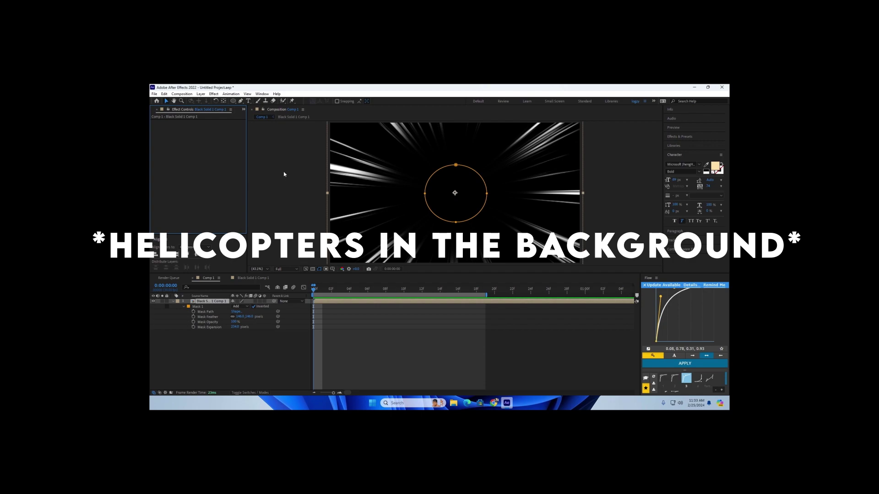
Step: Delete the speed-line precomposition from Comp 1 and preview the anime clip
key(Delete)
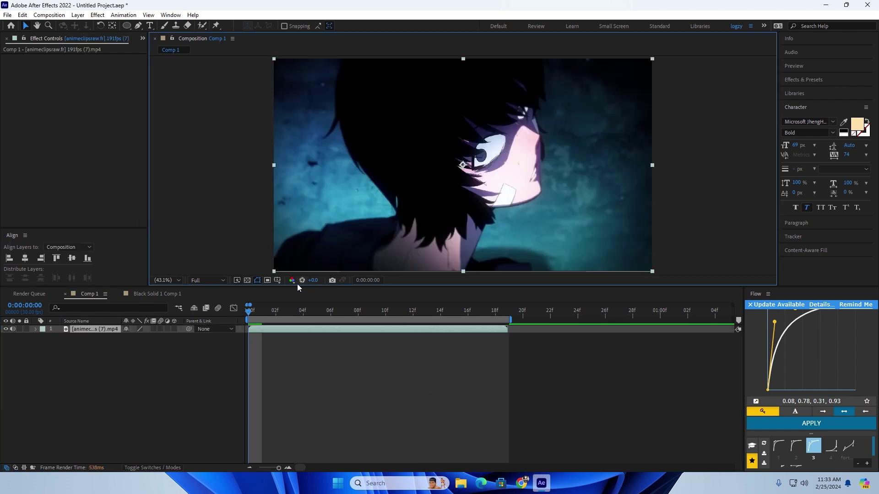
key(space)
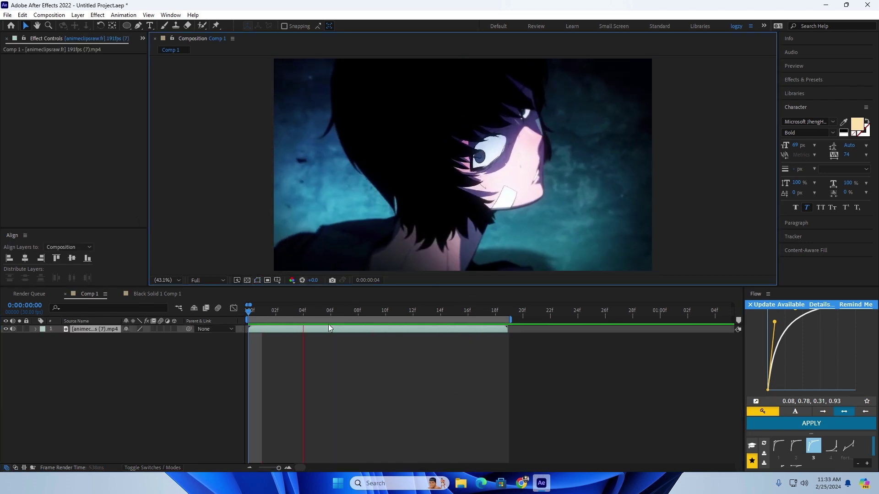
key(space)
drag(307, 315, 510, 251)
key(space)
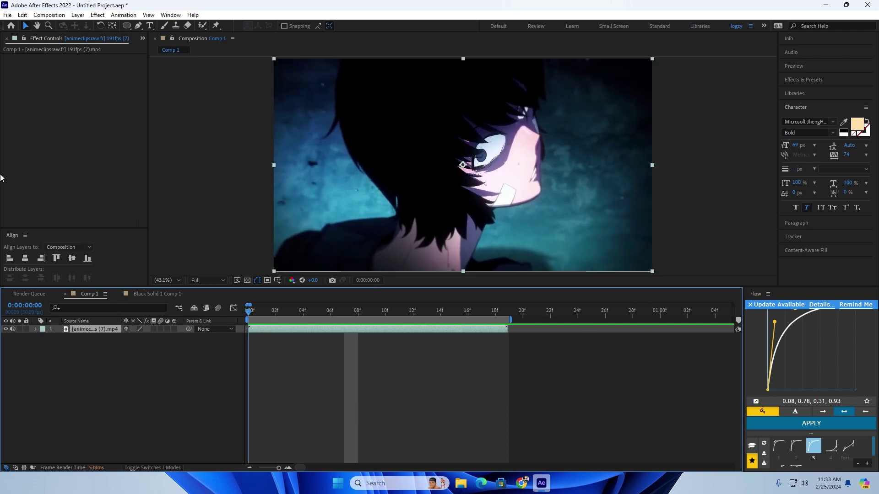
Step: Precompose the anime clip twice in a row and open the outer precomposition
click(138, 27)
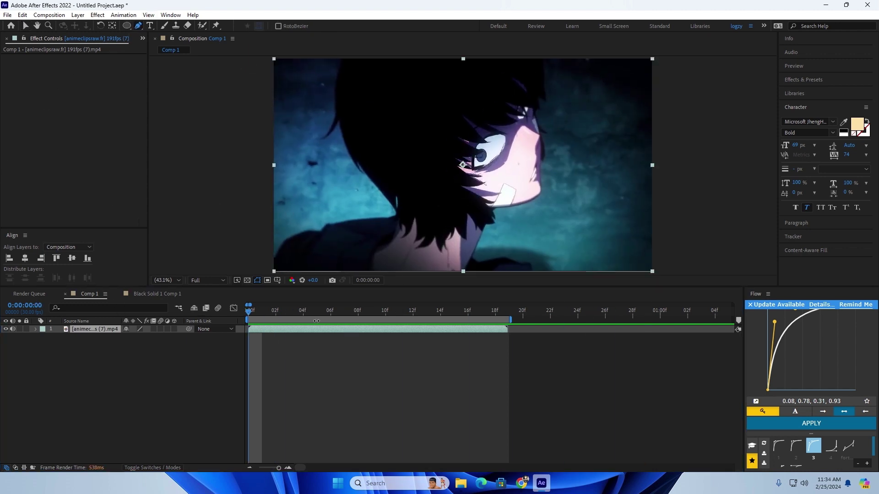
click(260, 328)
key(ctrl+d)
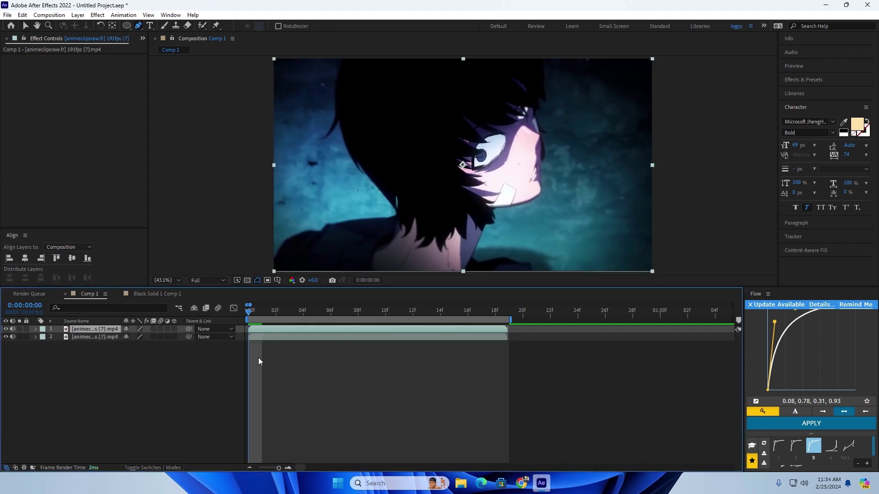
key(ctrl+z)
key(ctrl+shift+c)
click(450, 300)
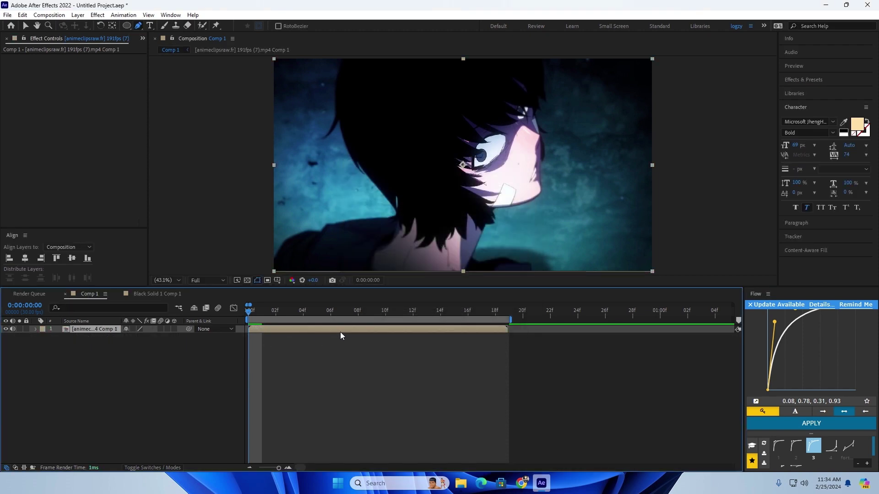
key(ctrl+shift+c)
key(Return)
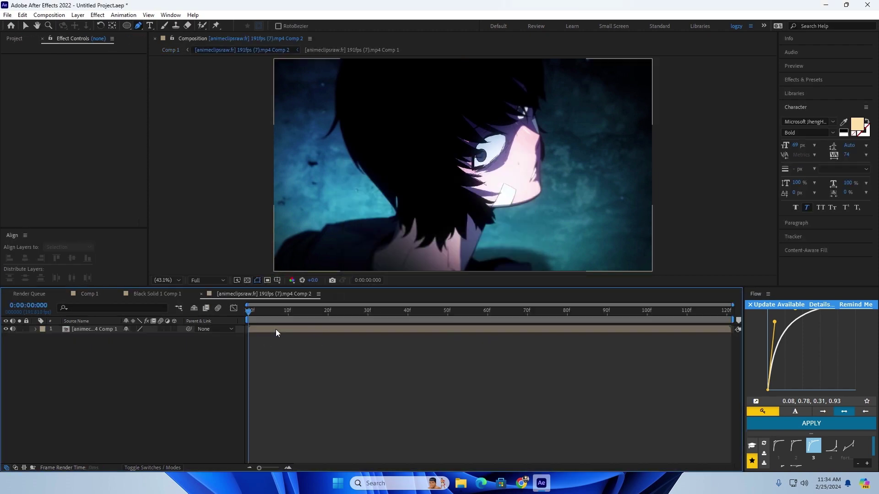
Step: Duplicate the nested clip layer and draw a closed Pen mask around the eye's iris on the upper copy
key(ctrl+d)
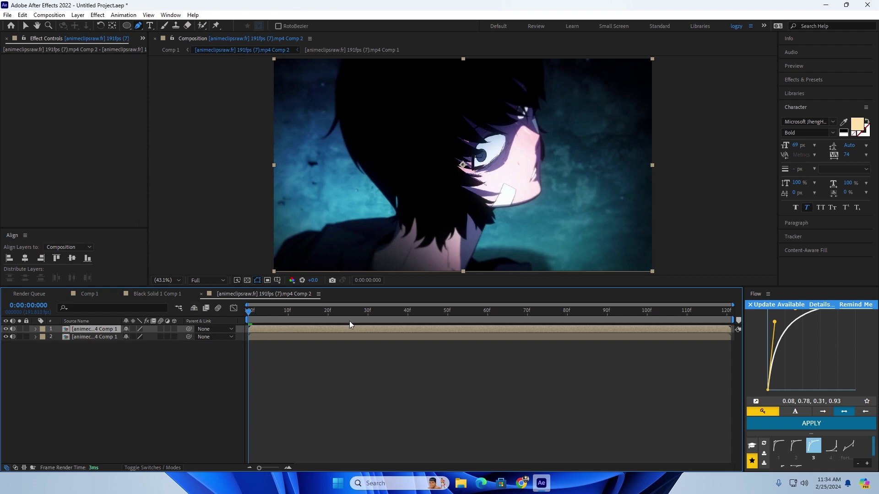
scroll(409, 187, up, 5)
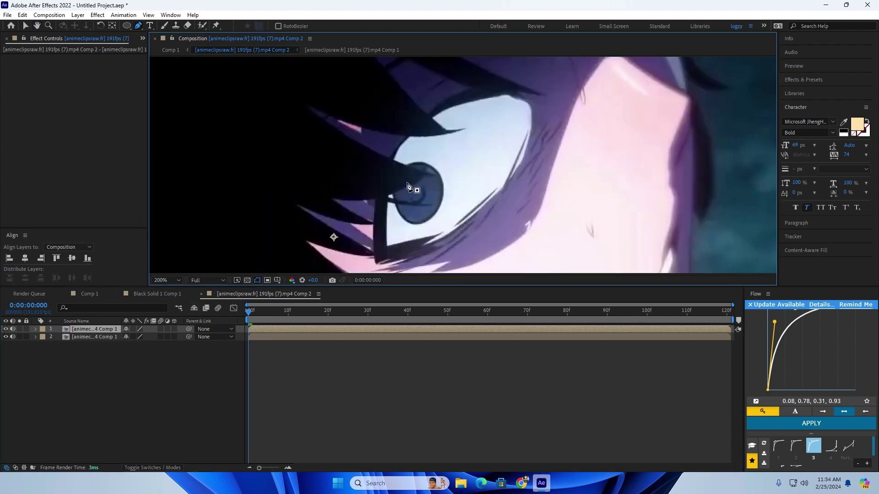
click(413, 163)
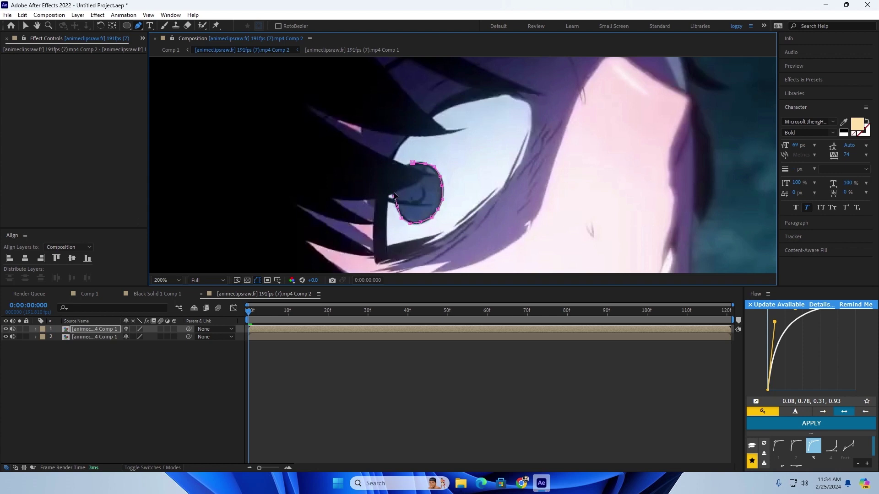
click(404, 169)
click(413, 163)
click(251, 311)
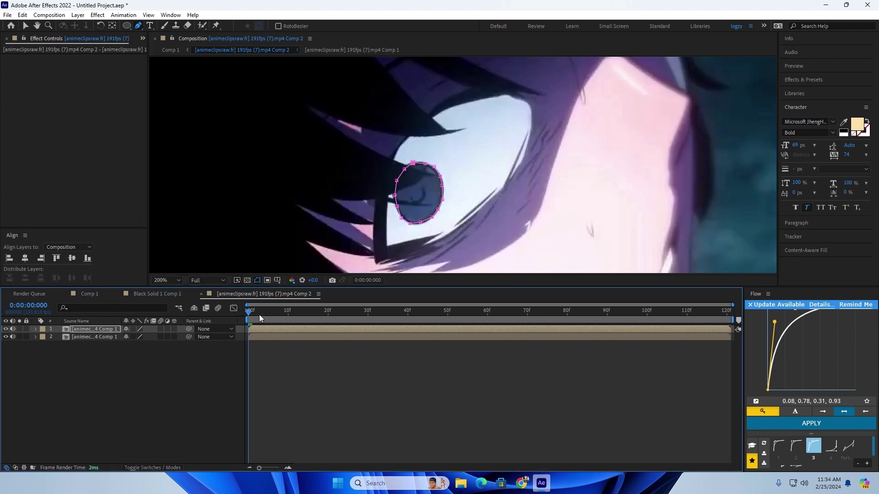
key(space)
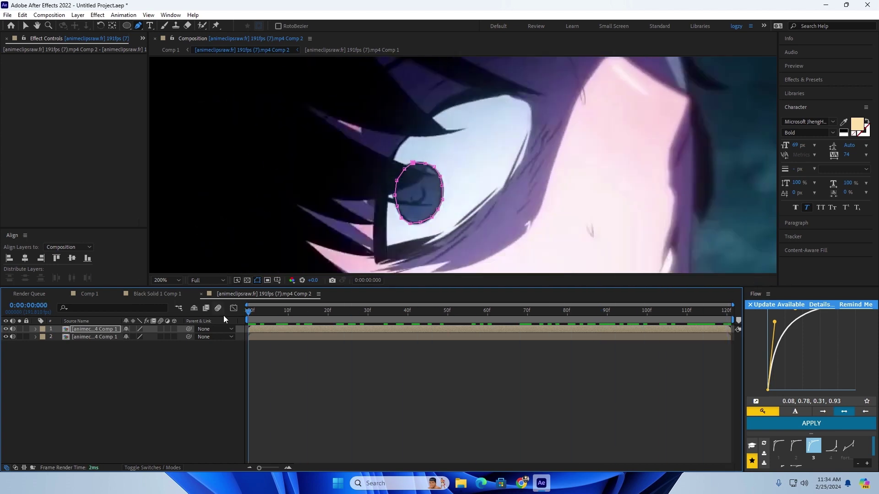
Step: Keyframe the Mask Path at frame 0, and at frame 120 move and resize the mask to fit the iris
key(m)
key(m)
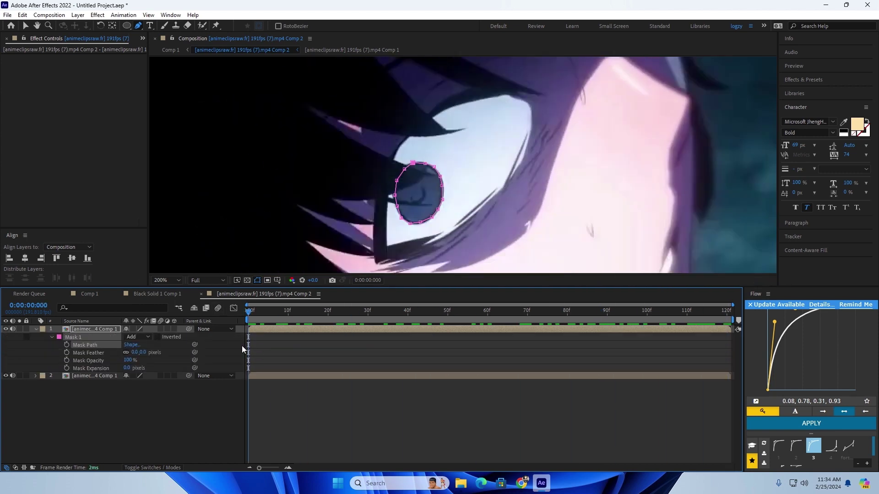
click(66, 345)
drag(284, 317, 728, 318)
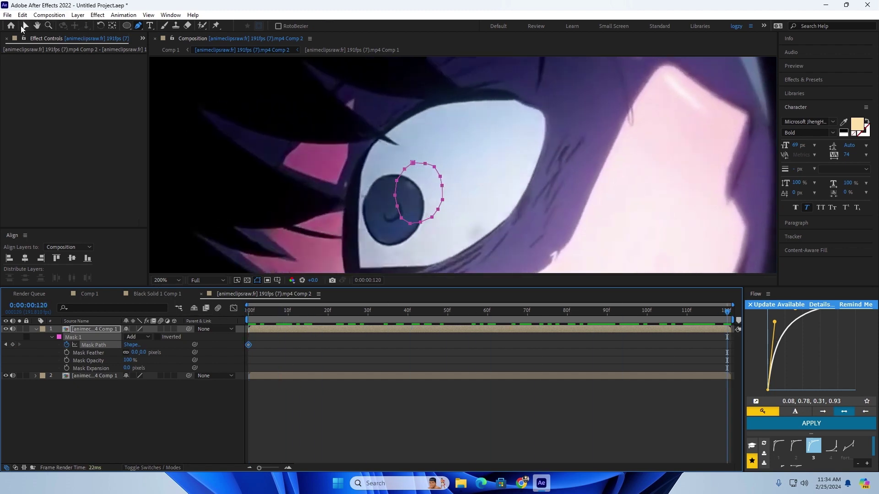
click(25, 27)
click(404, 208)
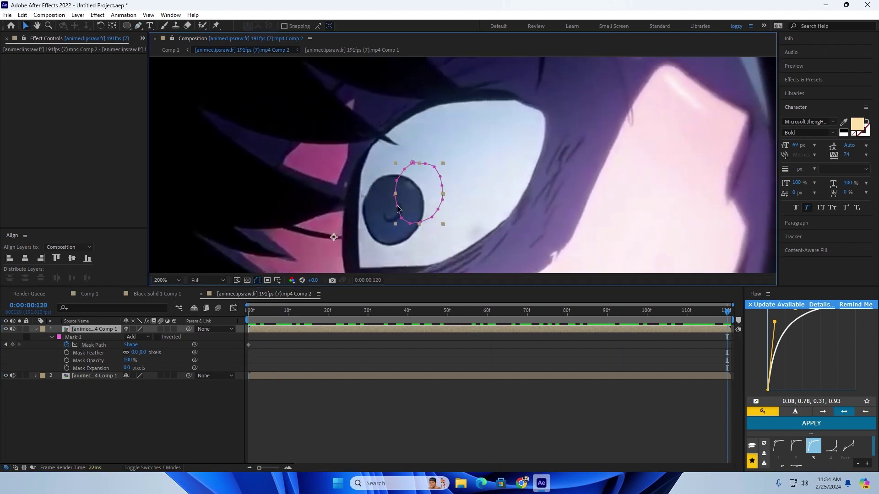
drag(397, 206, 428, 247)
double_click(400, 221)
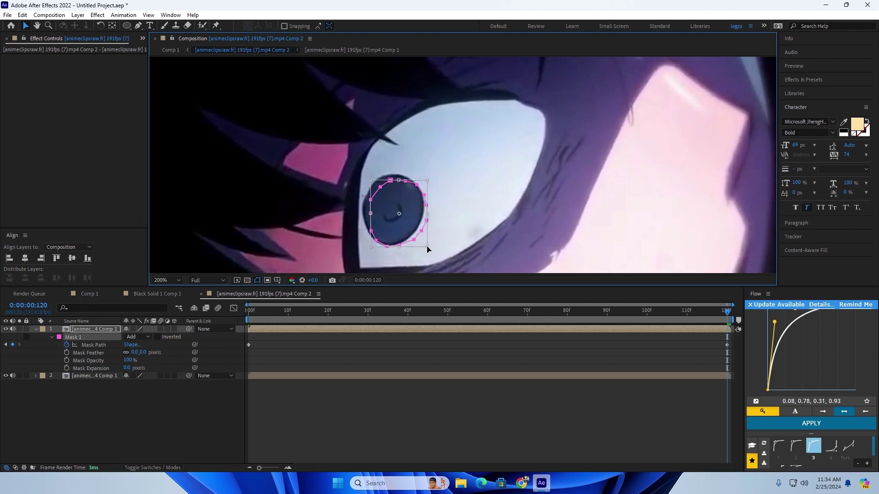
drag(370, 179, 364, 178)
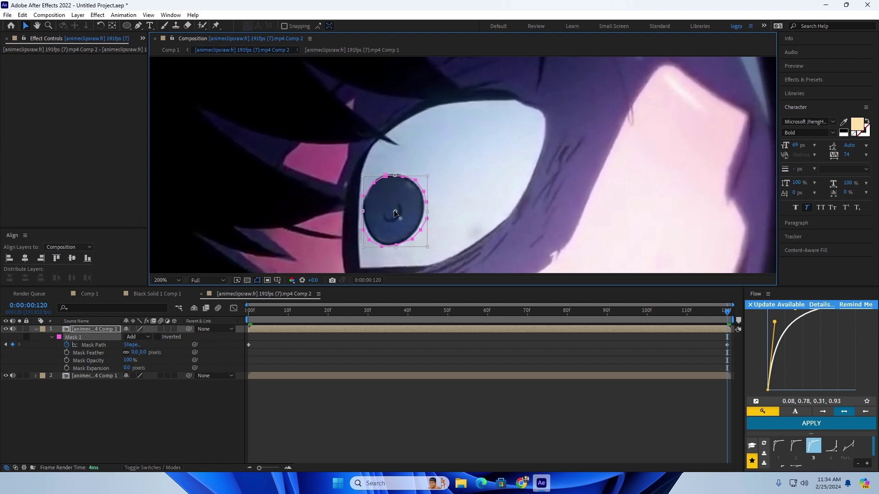
Step: Play back and scrub the timeline to check how the animated mask follows the iris
key(space)
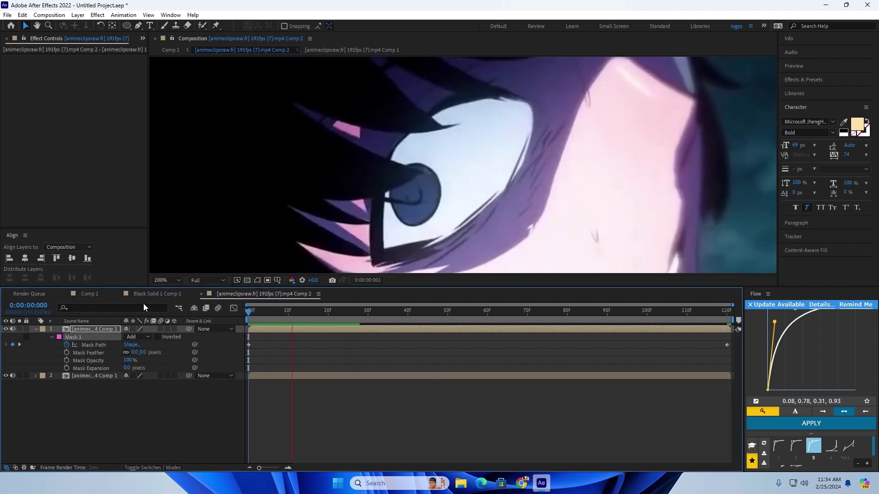
key(space)
drag(274, 314, 388, 314)
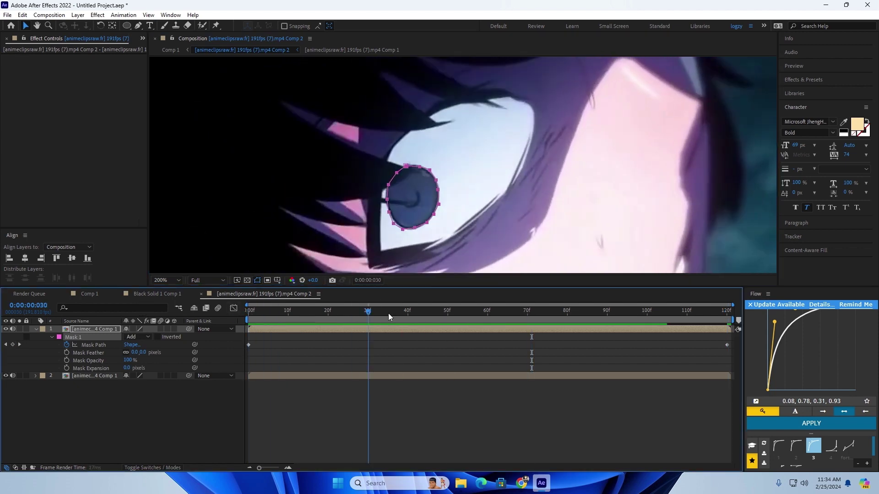
key(space)
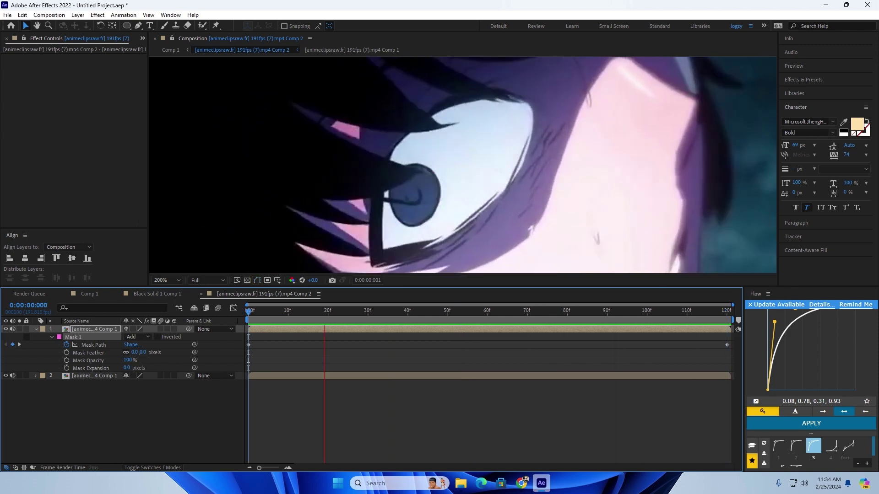
key(space)
drag(256, 312, 415, 311)
Step: Apply Deep Glow to the masked iris layer with Unmult enabled and an Exposure of 3.59
click(364, 328)
key(ctrl+space)
text(deep)
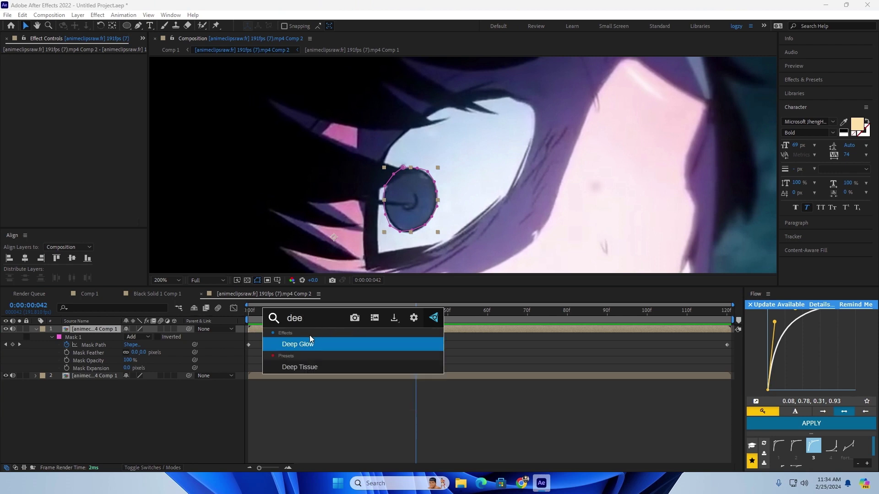
click(309, 337)
click(83, 191)
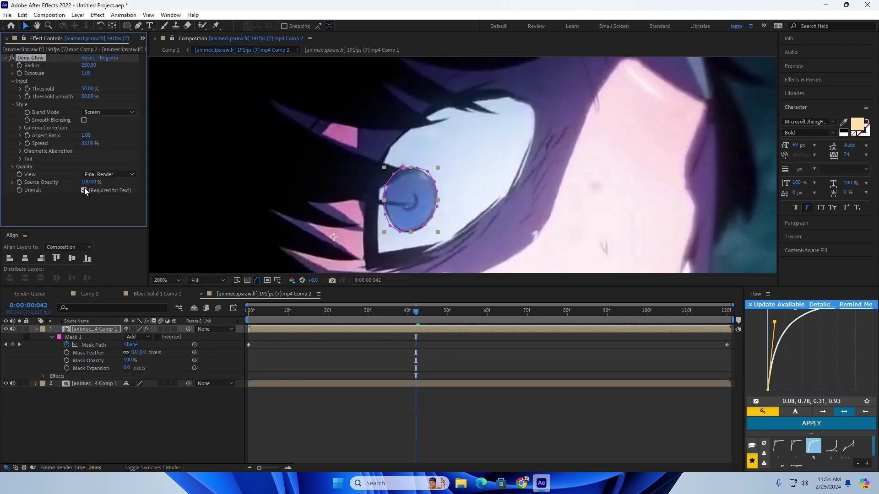
drag(86, 72, 232, 110)
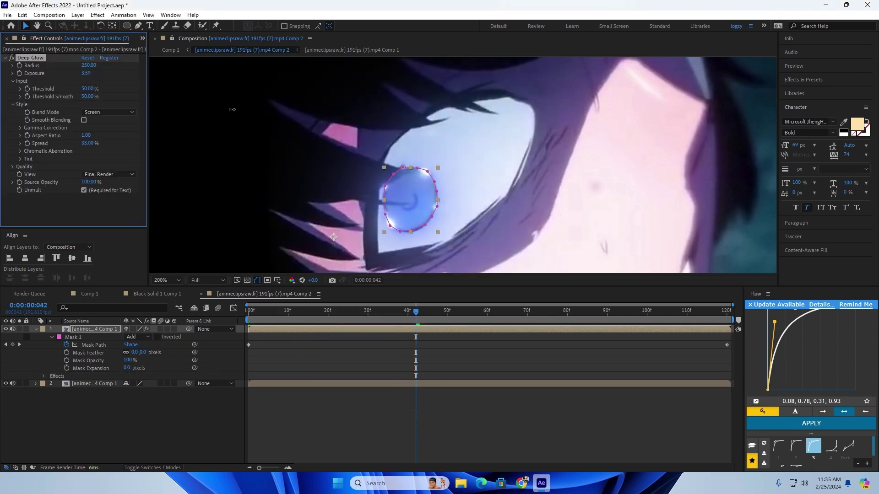
Step: Set the iris mask's feather to 25 pixels and the Deep Glow Exposure to 7.33
drag(135, 352, 147, 352)
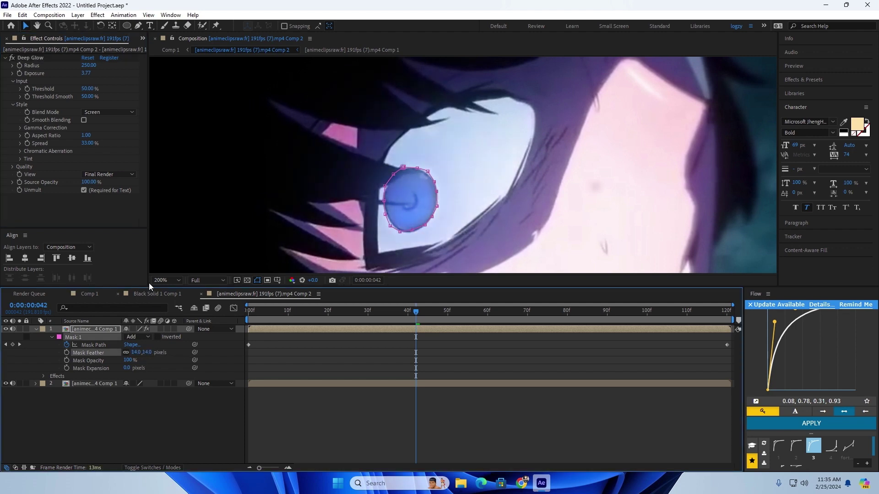
drag(88, 70, 288, 102)
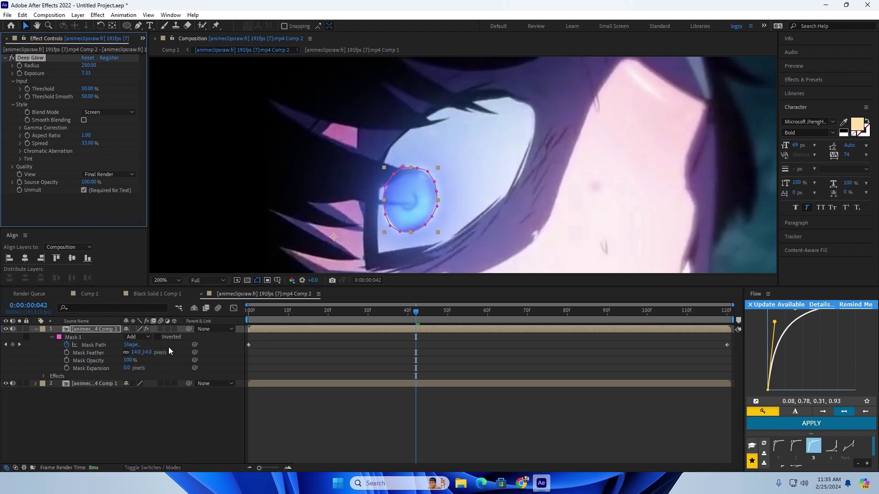
drag(148, 353, 156, 353)
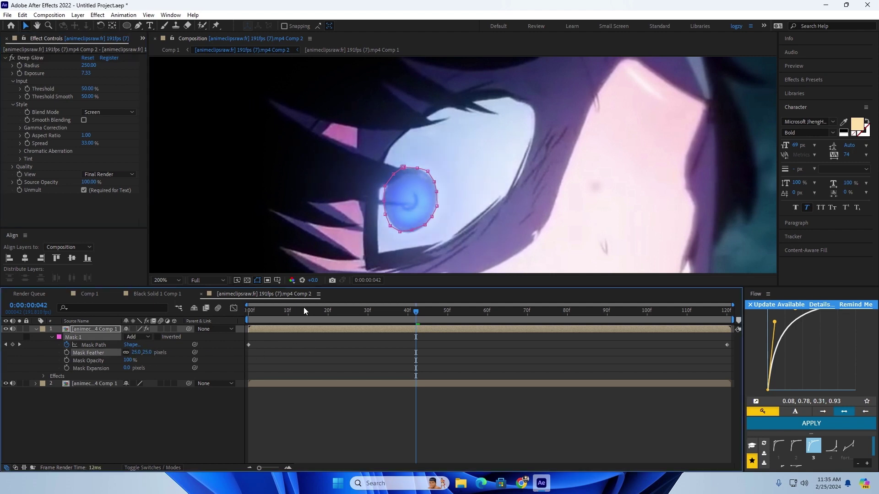
Step: Fit the whole frame in the composition view and play back the glowing eye from frame 0
drag(303, 307, 248, 307)
click(166, 280)
click(172, 299)
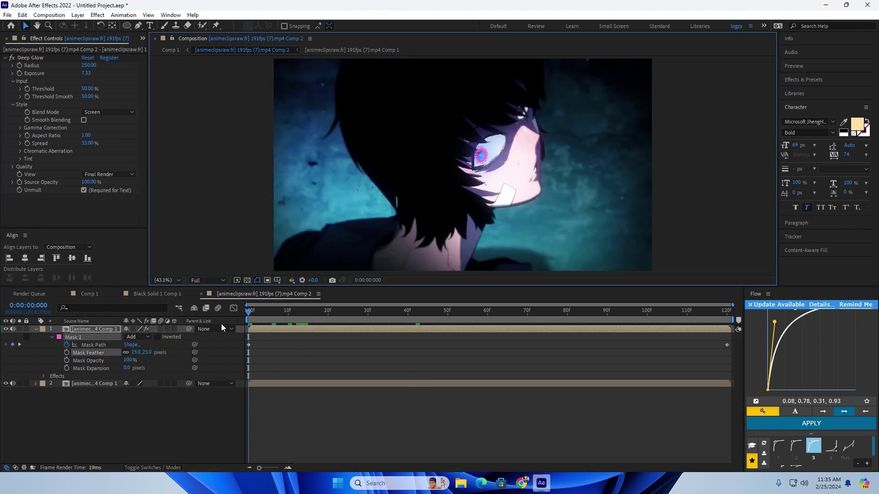
click(365, 400)
key(space)
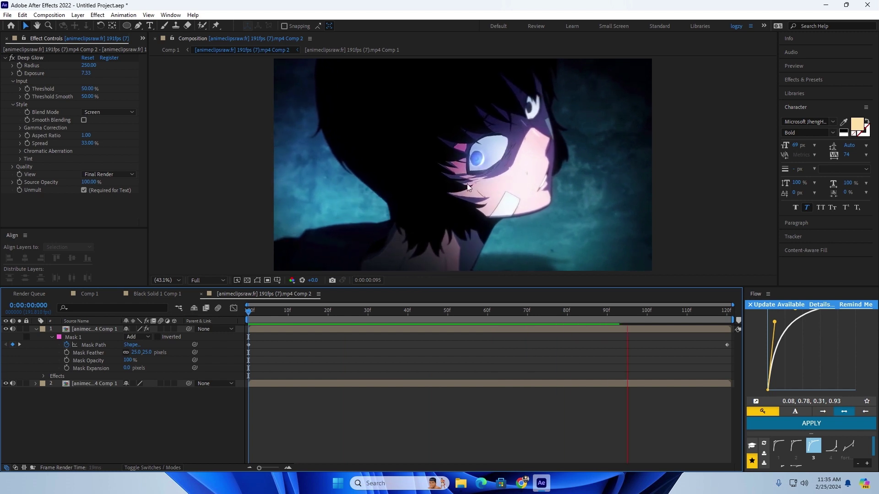
key(space)
drag(590, 314, 206, 301)
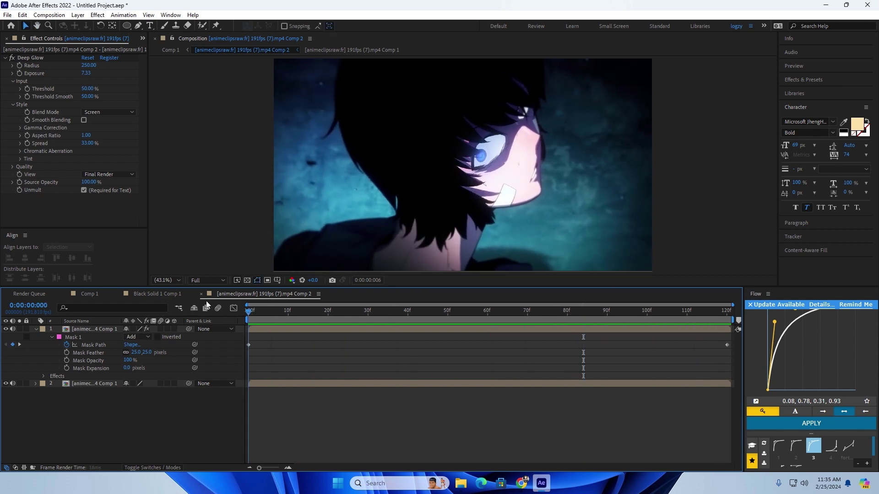
Step: Set the iris layer's Deep Glow Exposure to 6.24 and play back the result
click(278, 329)
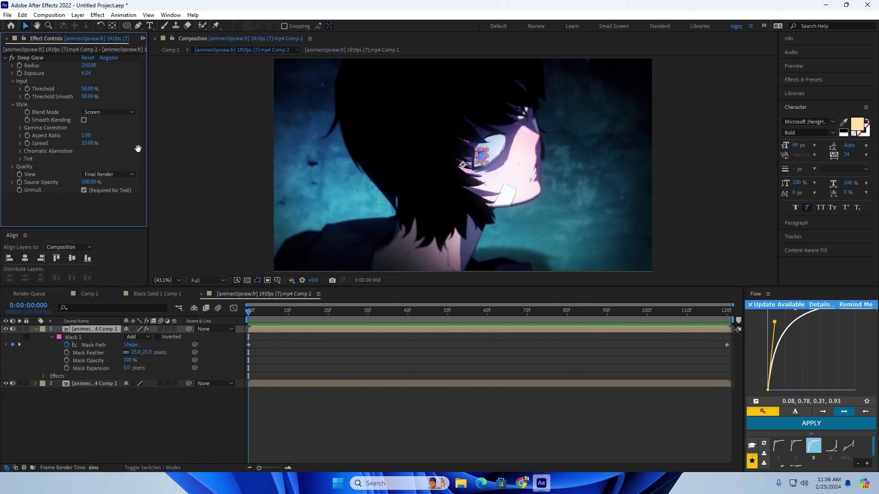
key(space)
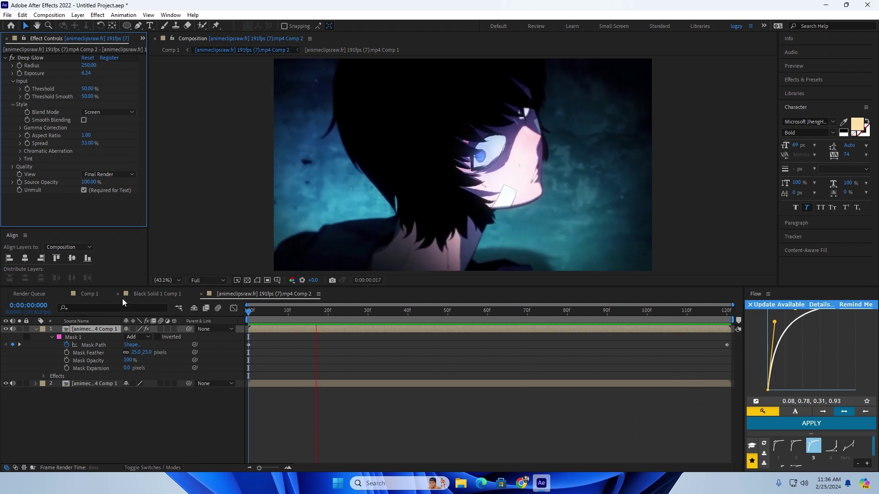
key(space)
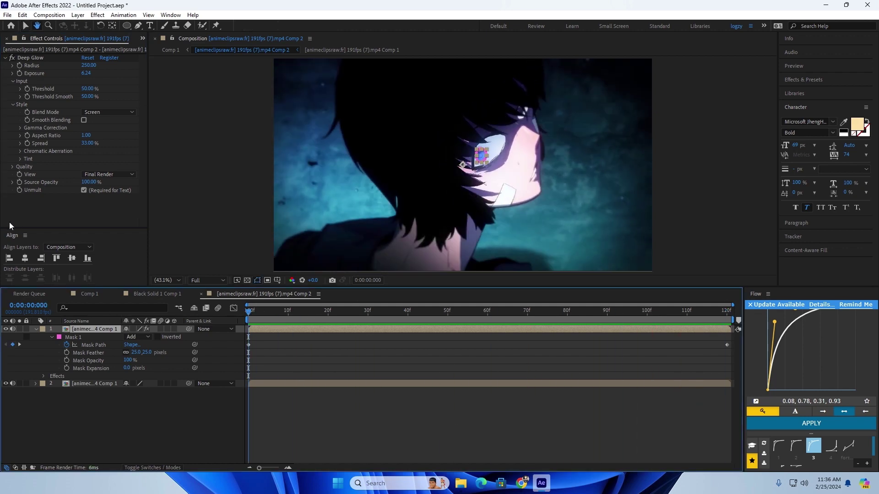
key(space)
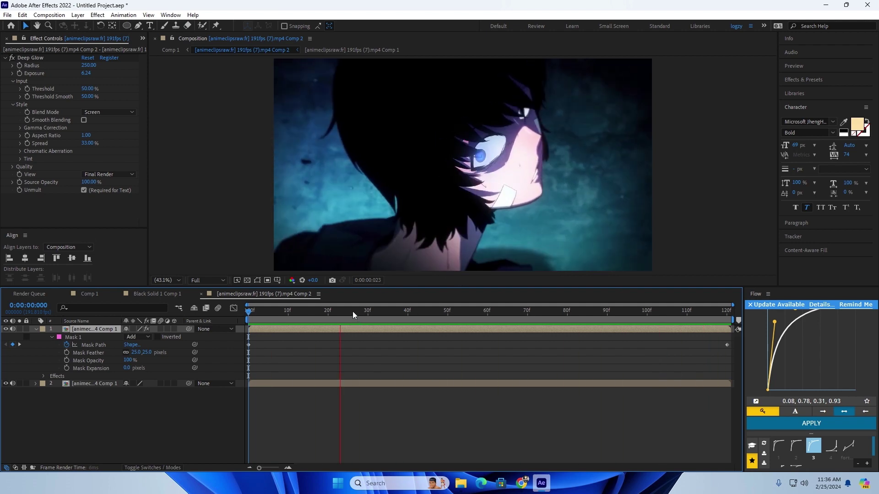
Step: In Comp 1, add an adjustment layer above the nested clip and trim it to end with the clip at frame 19
click(90, 293)
click(295, 329)
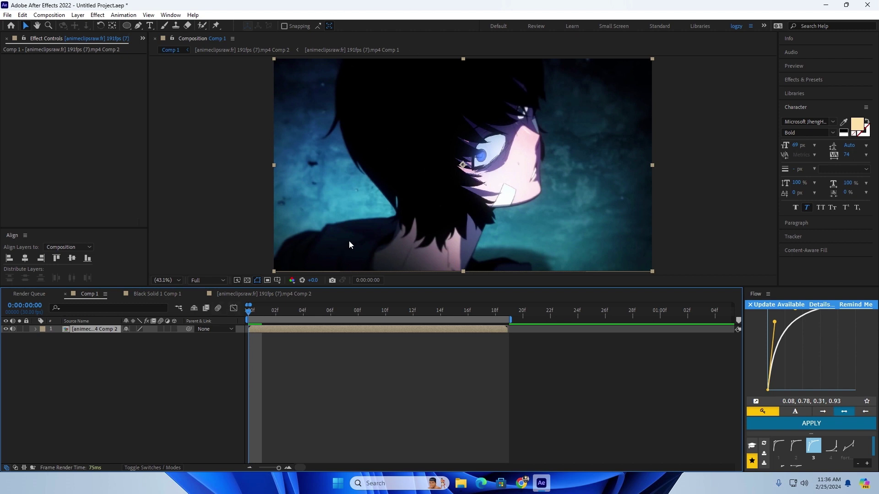
click(311, 400)
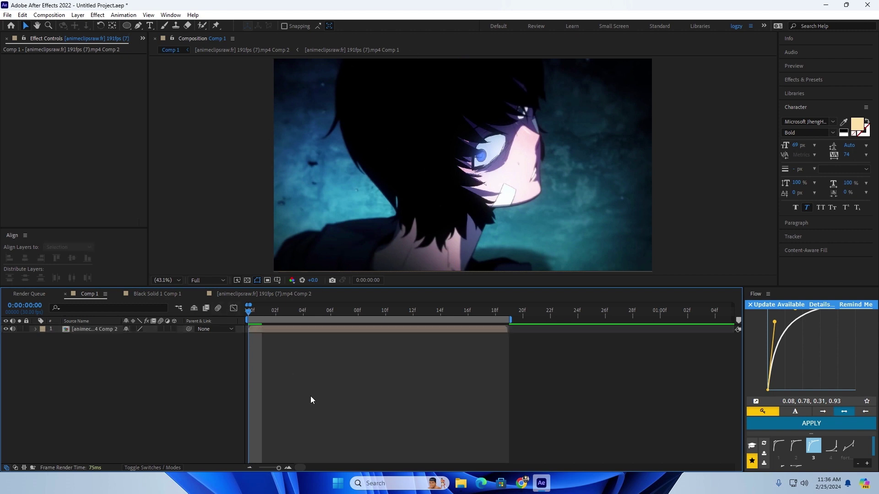
key(ctrl+alt+y)
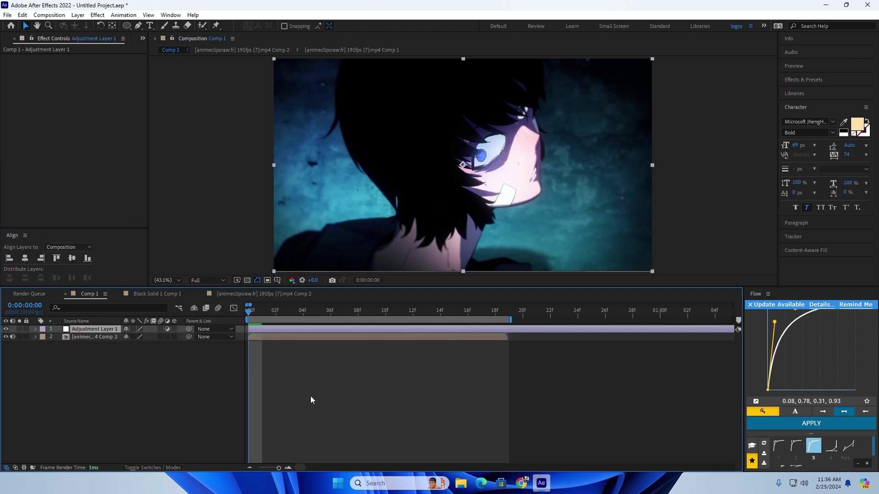
click(510, 312)
key(ctrl+shift+d)
key(Delete)
click(479, 312)
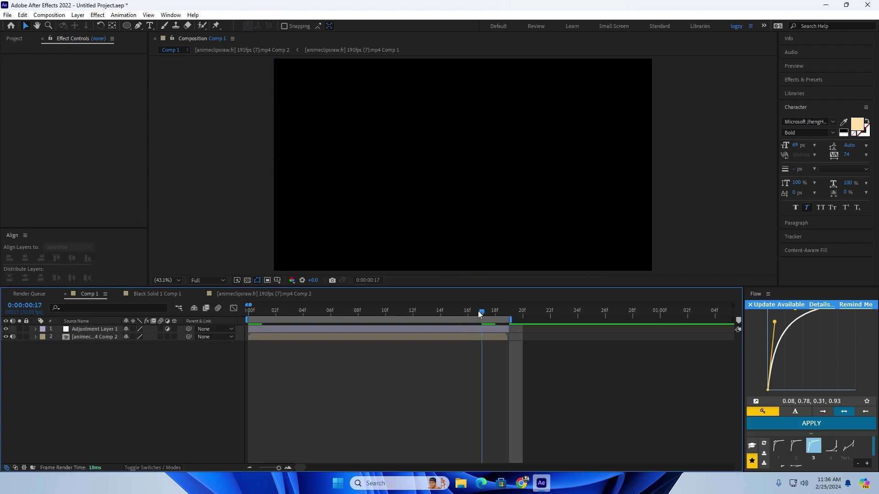
drag(478, 314, 215, 300)
Step: Apply the CC Vignette effect to the adjustment layer
click(504, 329)
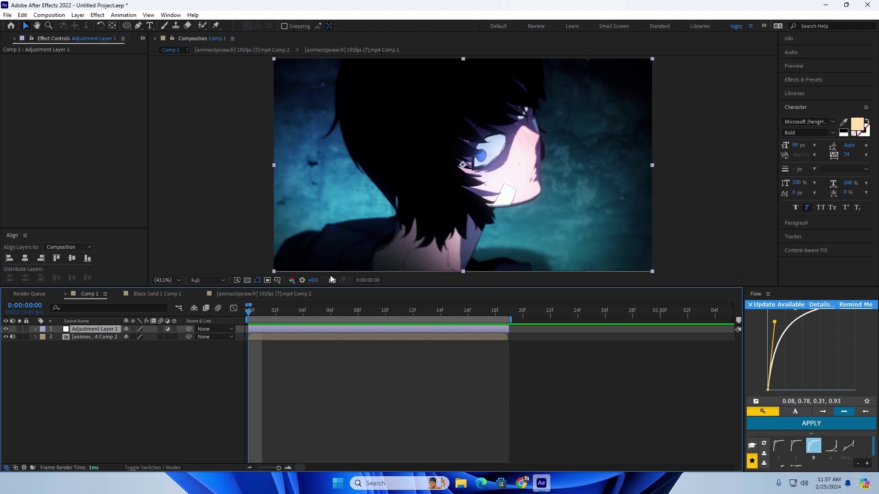
key(ctrl+space)
text(cc)
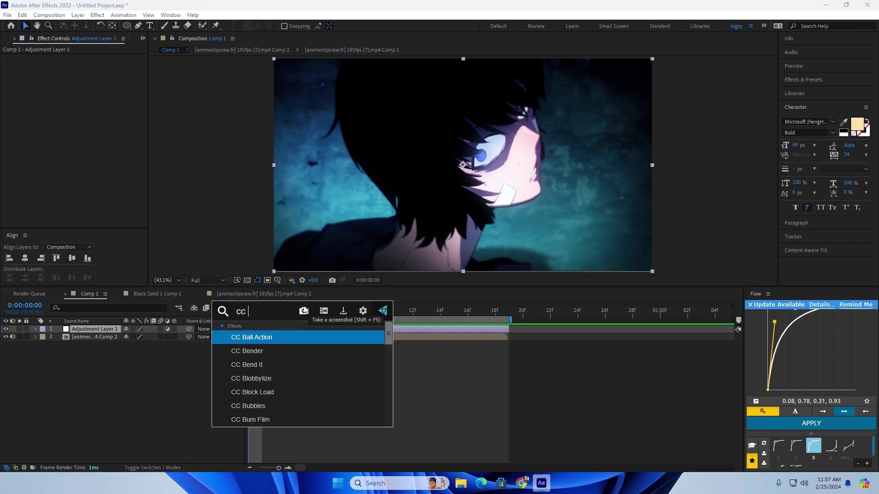
text(v)
click(298, 353)
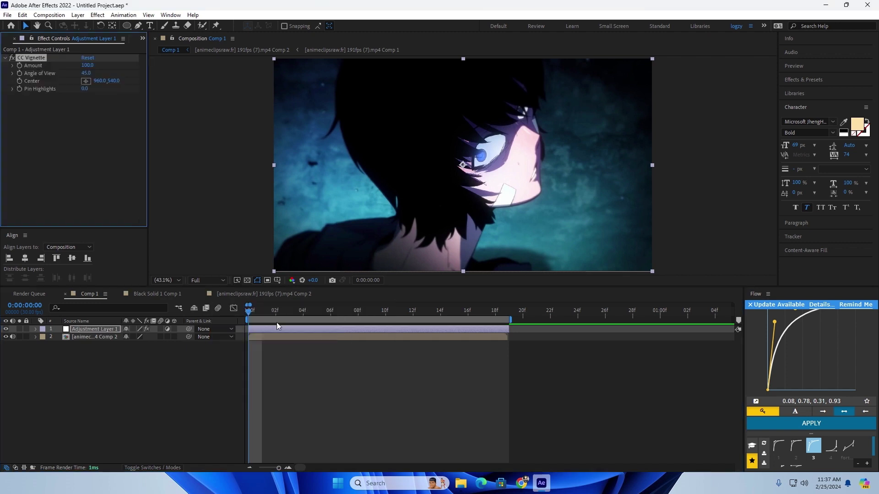
Step: Set the CC Vignette Amount to -264 and enable its keyframing at frame 0
mouse_move(94, 65)
mouse_down()
mouse_move(121, 65)
mouse_move(27, 66)
mouse_move(610, 75)
mouse_move(179, 36)
mouse_move(321, 55)
mouse_move(80, 66)
mouse_move(101, 65)
mouse_up()
click(87, 65)
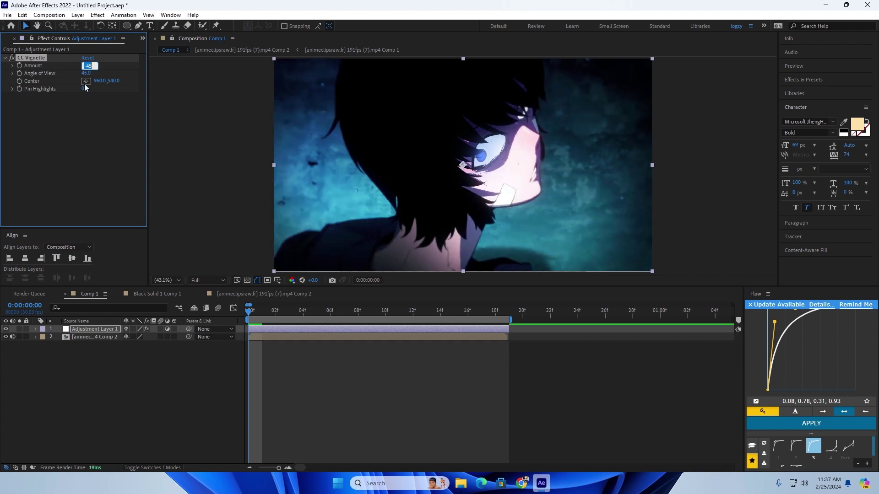
text(0)
key(Return)
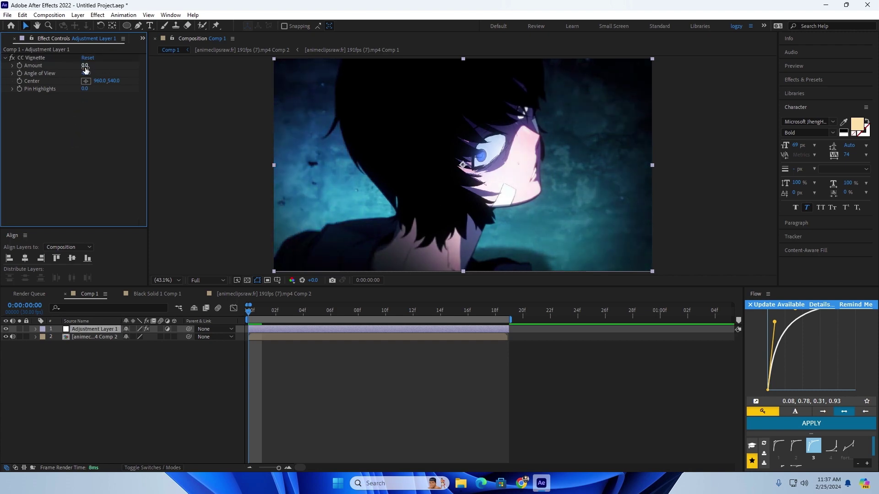
drag(85, 66, 25, 69)
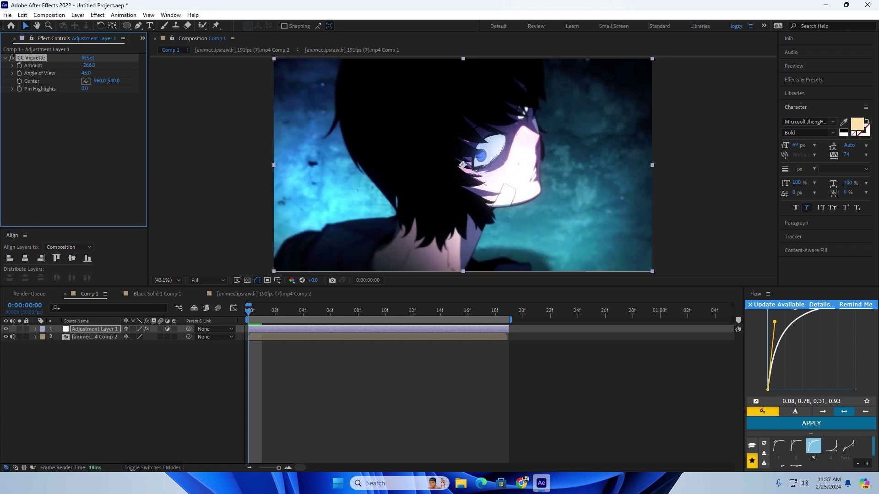
key(space)
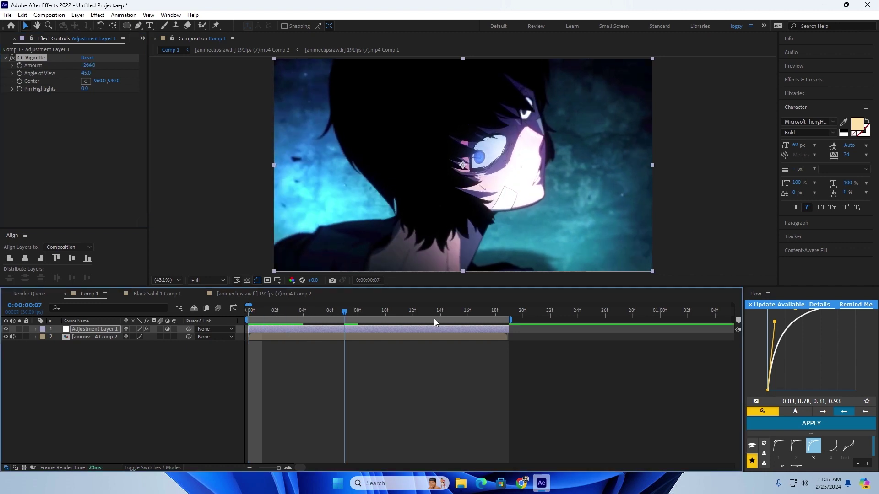
key(space)
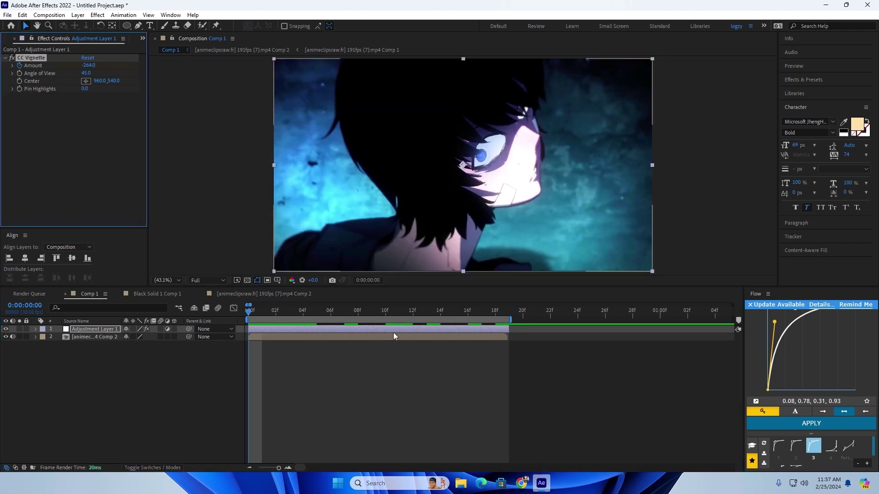
Step: Raise the vignette's Amount further along the timeline to animate the brightness, and play back the effect
drag(481, 313, 496, 311)
click(326, 399)
drag(97, 67, 342, 114)
drag(329, 313, 12, 291)
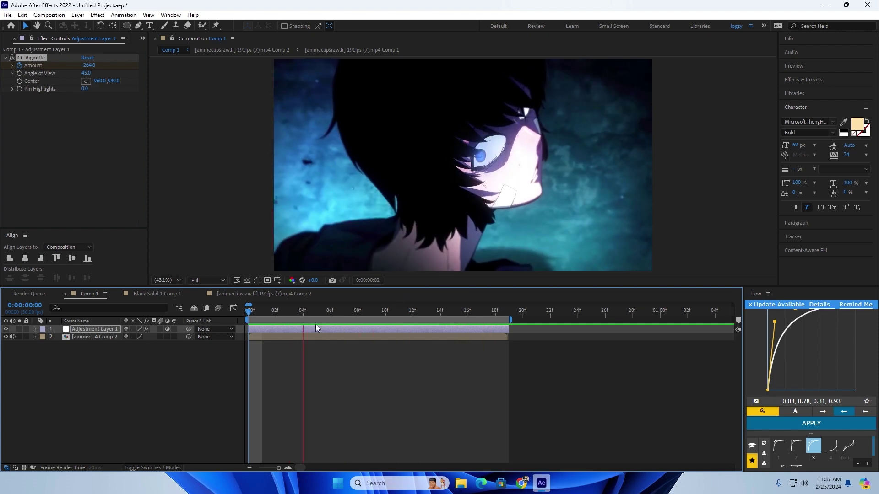
drag(315, 314, 238, 256)
Step: Try shifting the CC Vignette's Center, and undo the change
drag(97, 84, 1, 21)
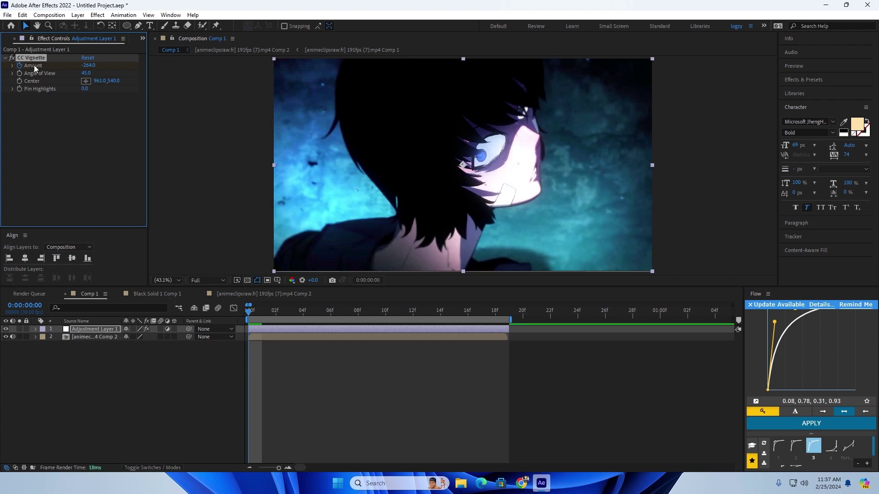
key(ctrl+z)
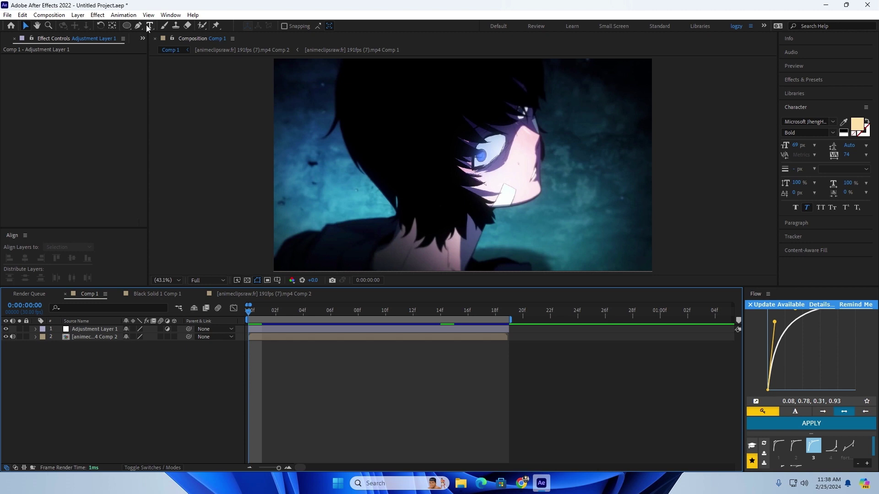
Step: Delete the adjustment layer and the nested clip from Comp 1, and add a full-frame white solid
click(285, 328)
key(Delete)
click(279, 331)
key(Delete)
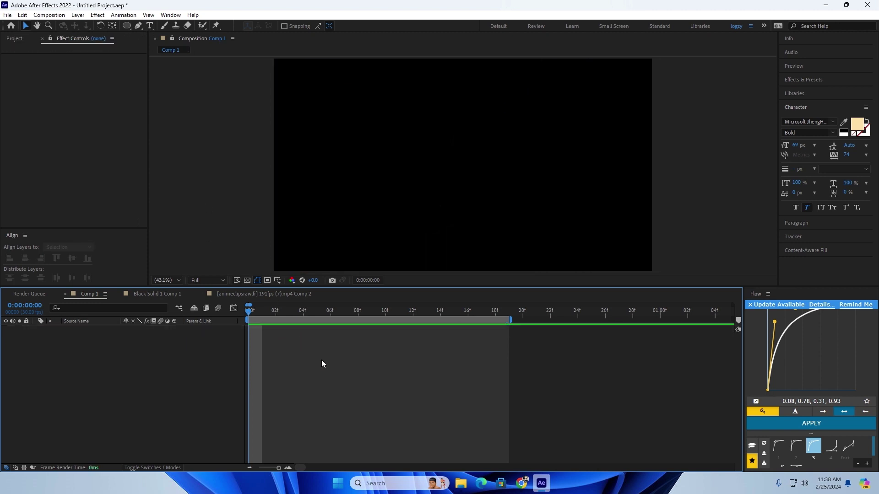
key(ctrl+y)
key(Return)
Step: Start a point text layer over the white solid and set its text colour to black
click(149, 26)
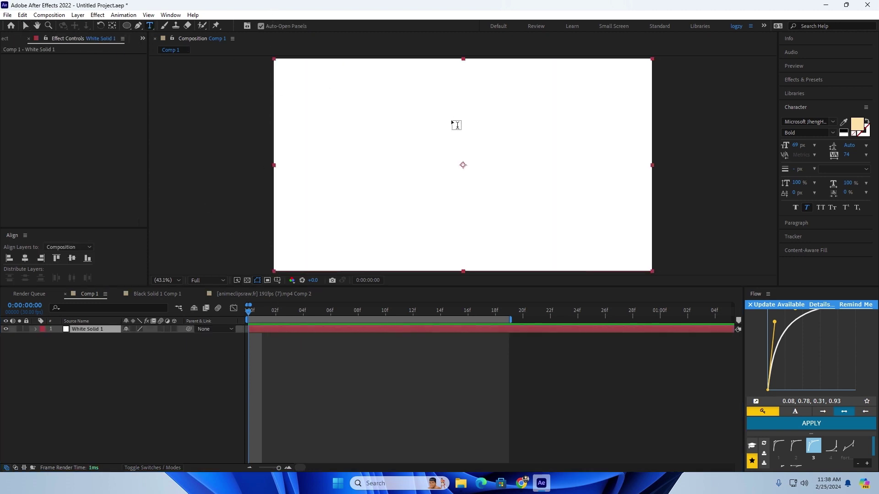
drag(438, 148, 429, 139)
key(ctrl+z)
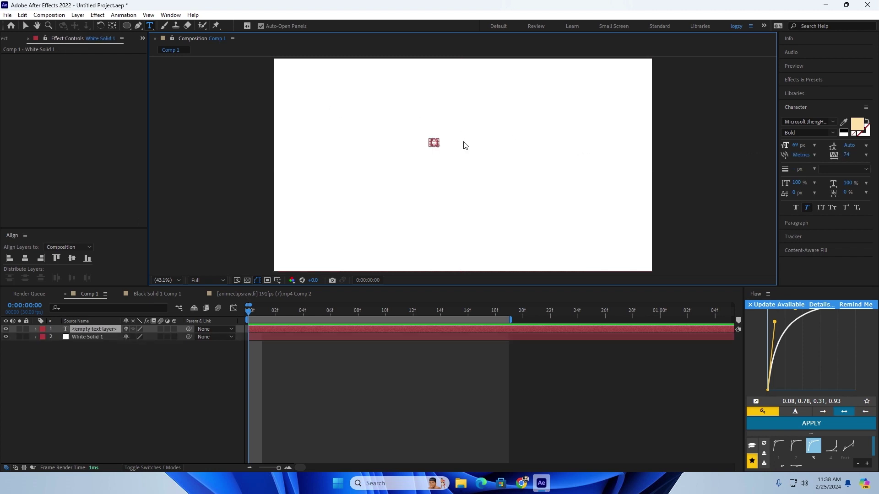
click(442, 146)
click(861, 123)
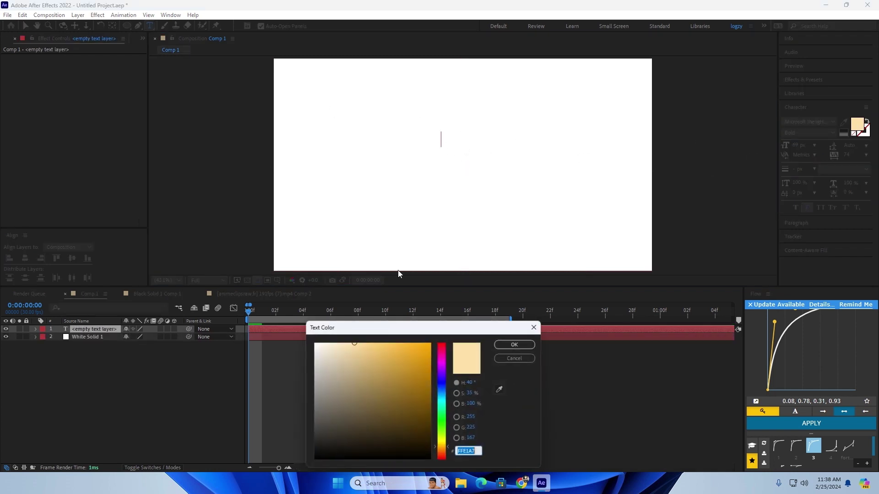
drag(396, 355, 270, 460)
click(514, 346)
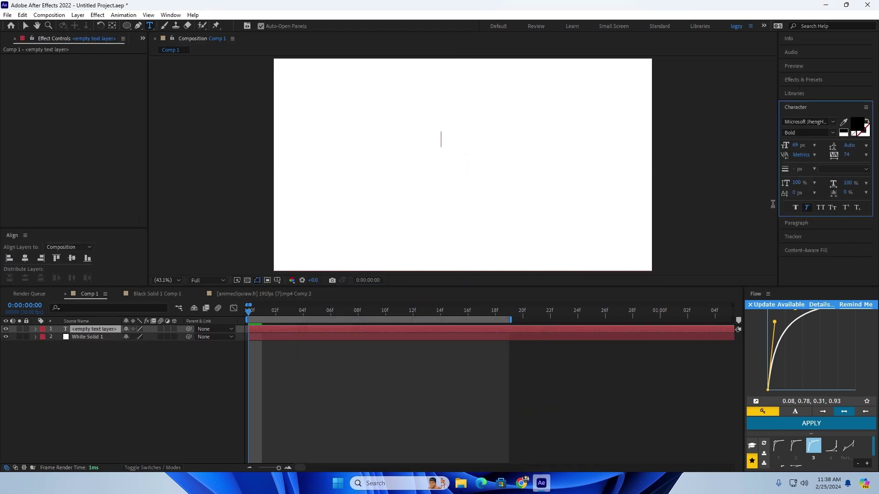
Step: Set the font to Archaz Negras PERSONAL USE and enter the text "logzy" near the middle of the frame
click(829, 123)
scroll(778, 178, up, 10)
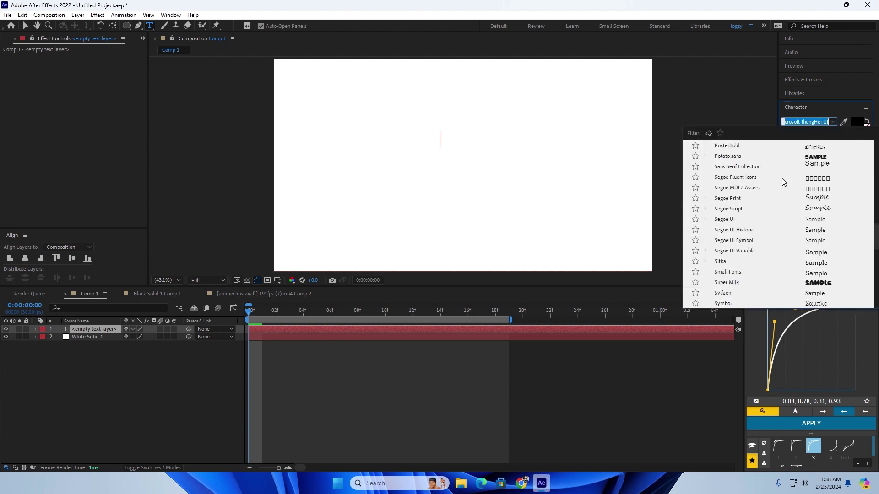
scroll(775, 179, up, 5)
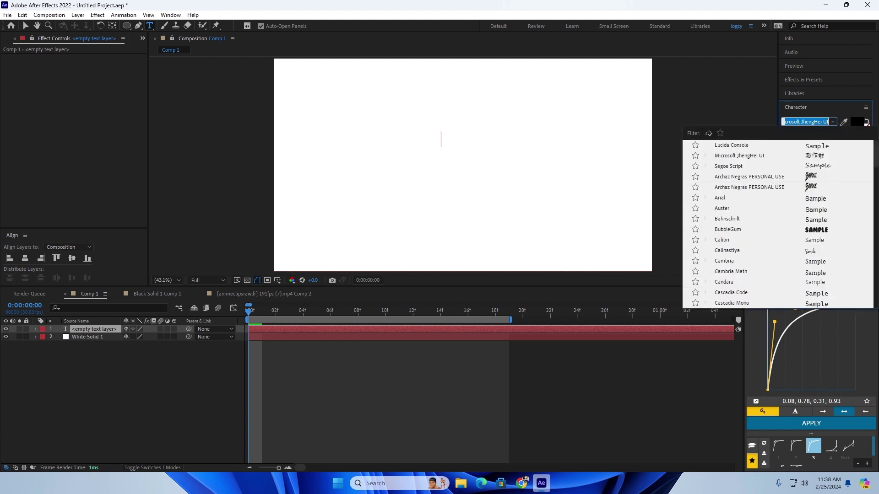
text(a)
click(502, 401)
click(409, 168)
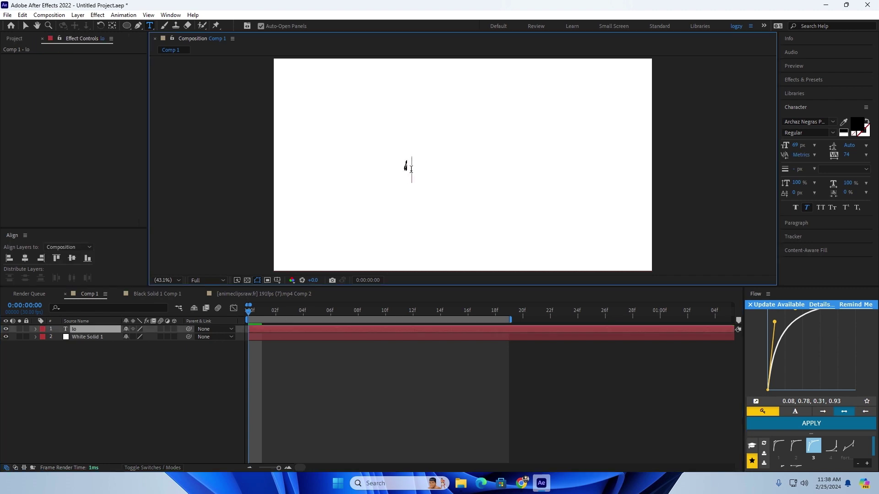
text(logzy)
Step: Change the font of the whole "logzy" text to LEMON MILK Bold
key(ctrl+a)
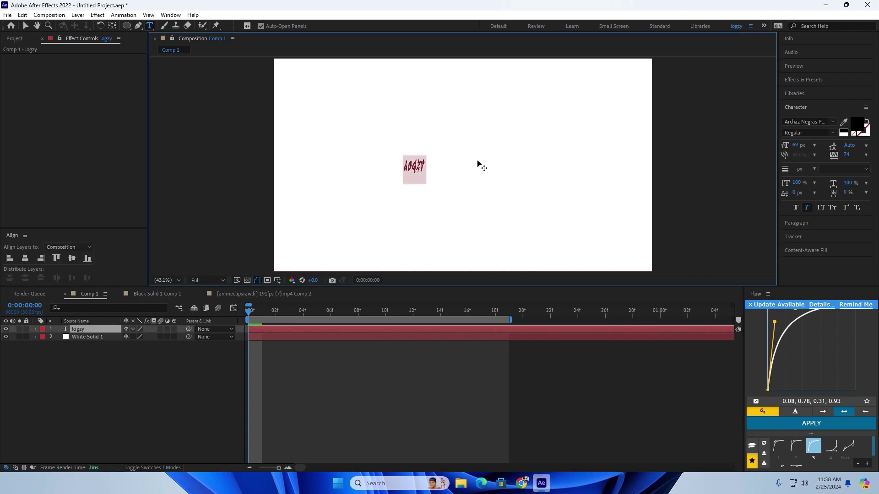
click(834, 122)
scroll(776, 167, up, 2)
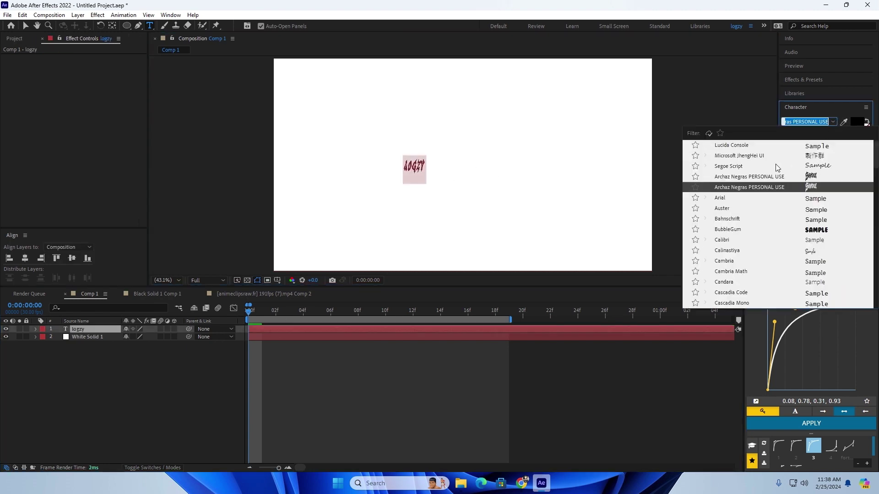
text(le)
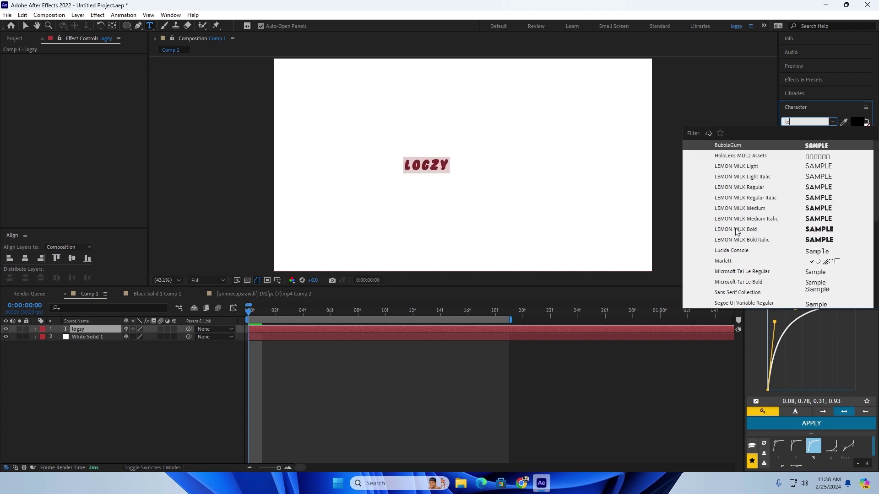
click(737, 231)
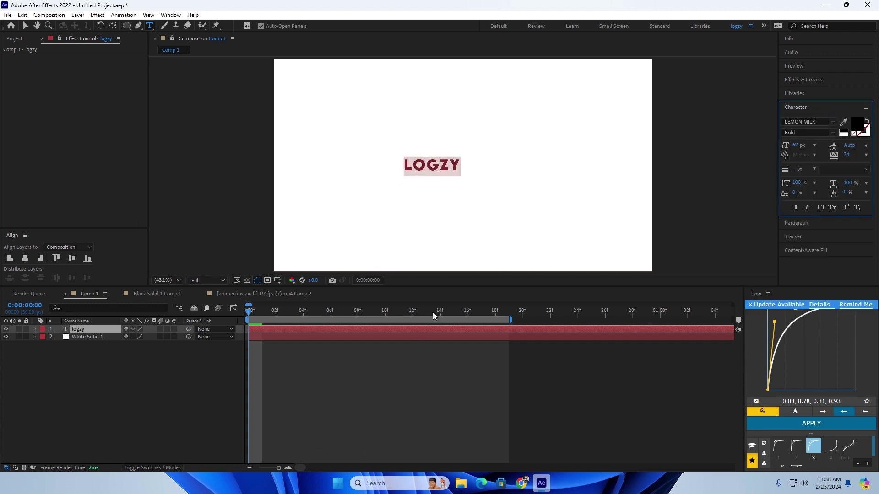
click(429, 419)
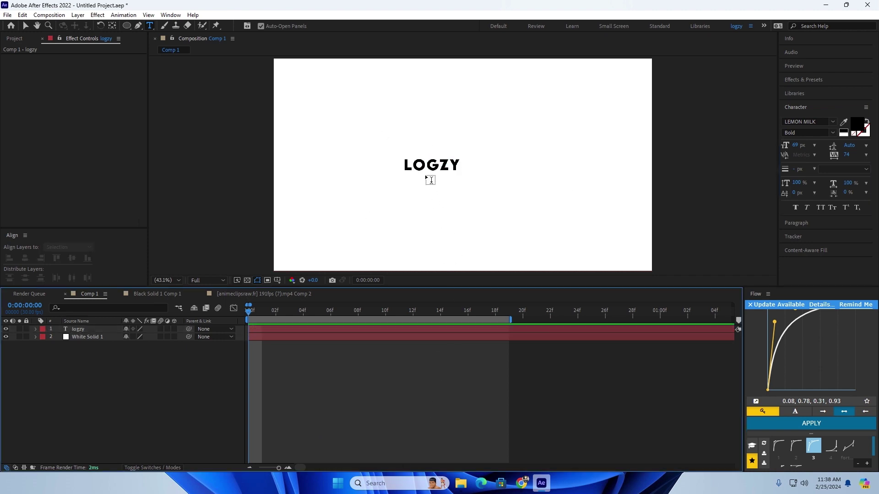
Step: Hide the logzy text layer in Comp 1
click(271, 327)
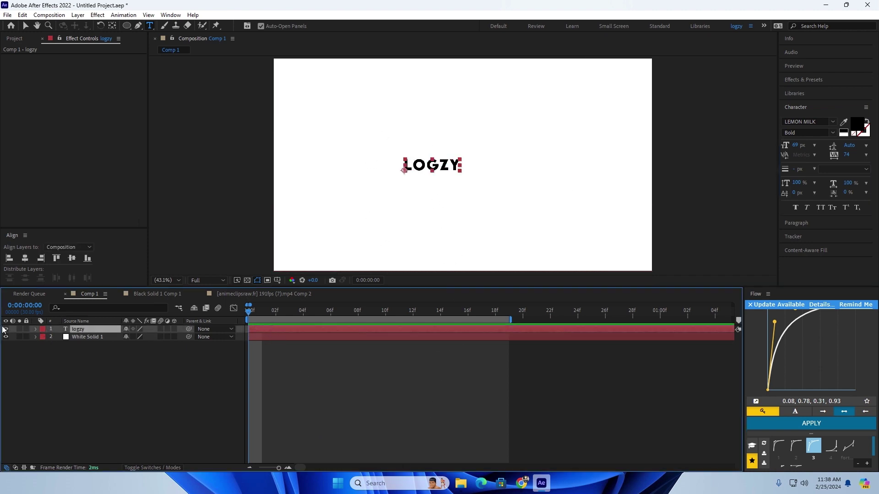
click(6, 329)
click(6, 329)
click(6, 329)
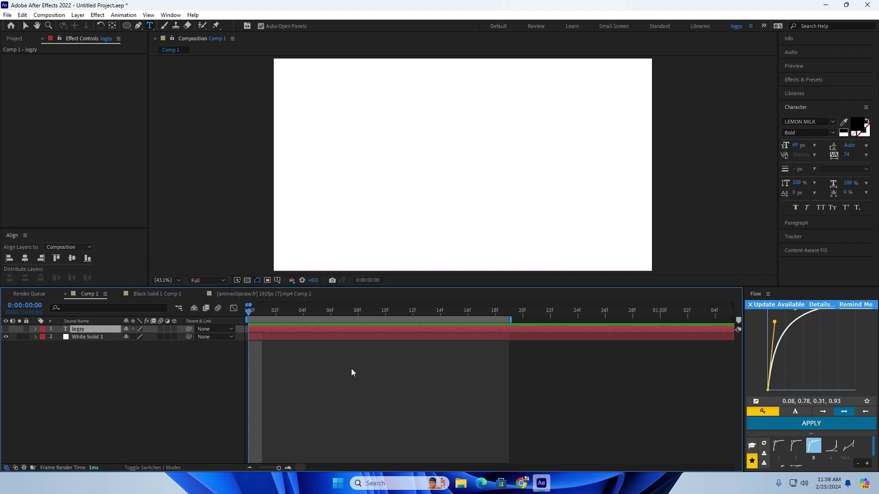
Step: Add another full-frame white solid above the text layer and apply the Element effect to it
key(ctrl+y)
click(471, 320)
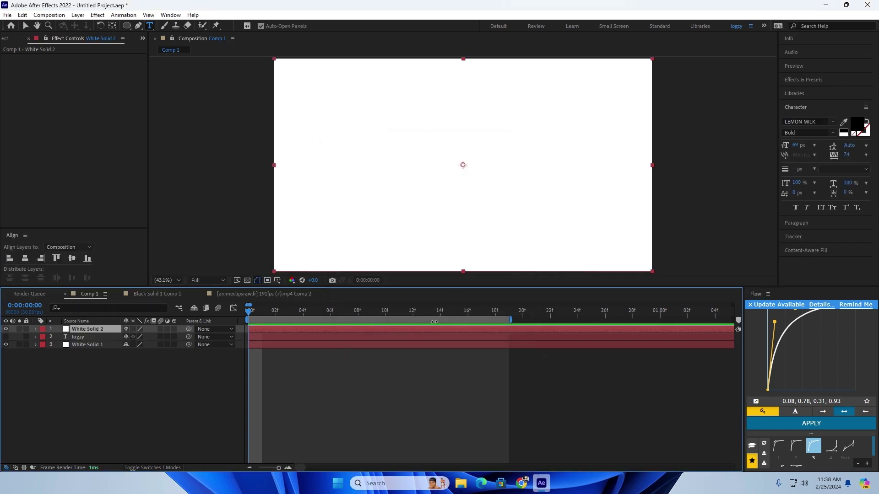
key(ctrl+space)
text(el)
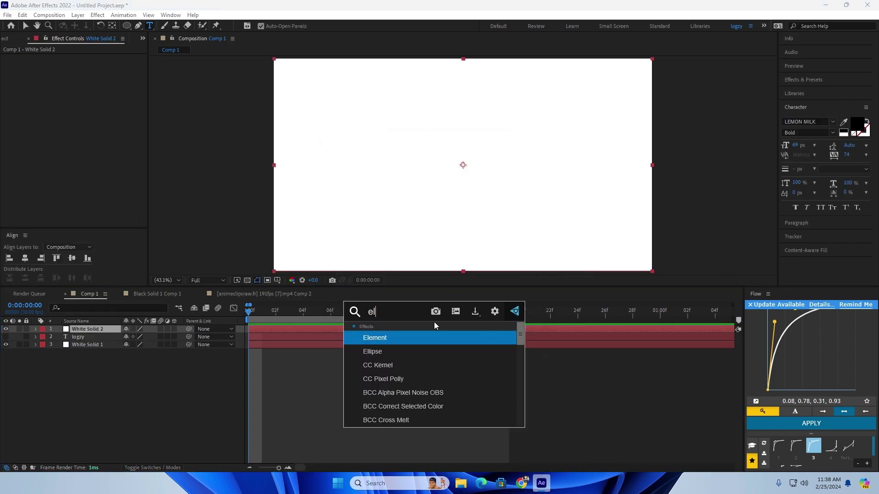
click(390, 342)
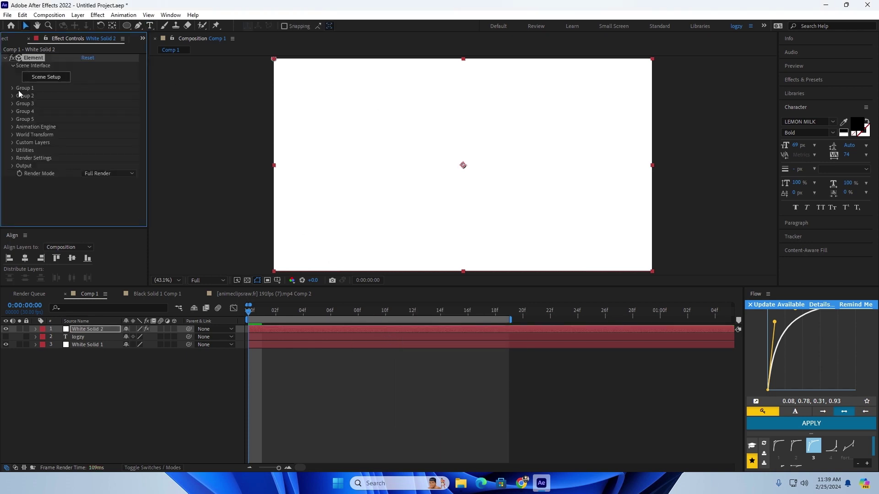
Step: Assign the logzy text layer to Path Layer 1 in Element's Custom Text and Masks settings
click(11, 88)
click(12, 88)
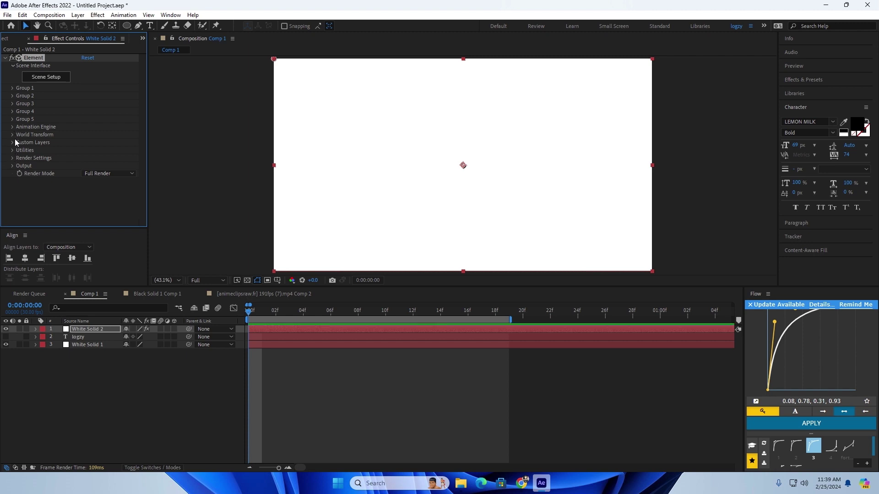
click(13, 143)
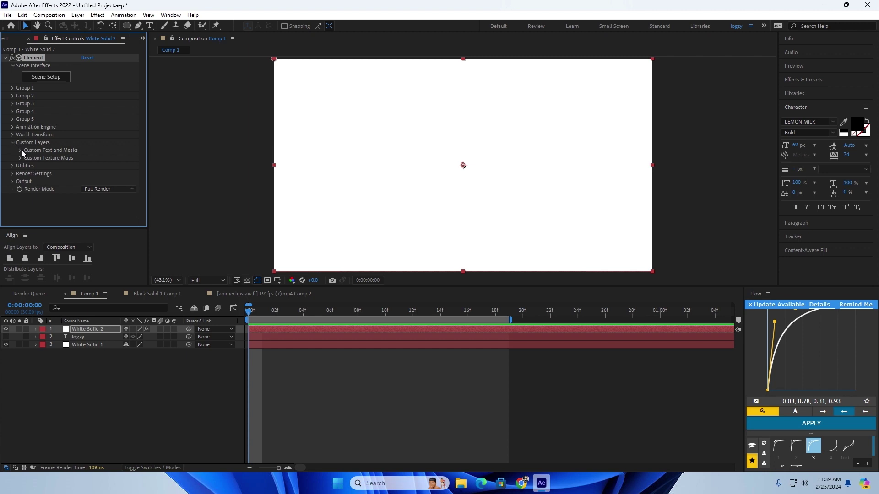
click(21, 150)
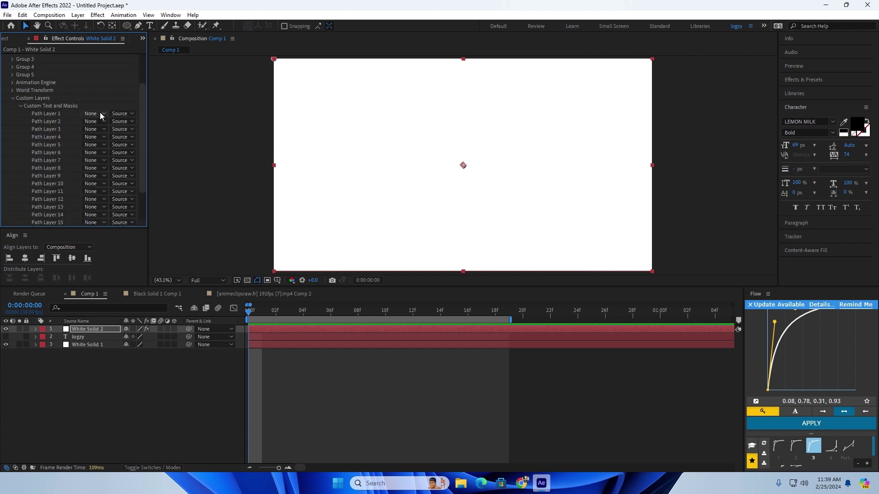
click(100, 113)
click(109, 148)
click(13, 98)
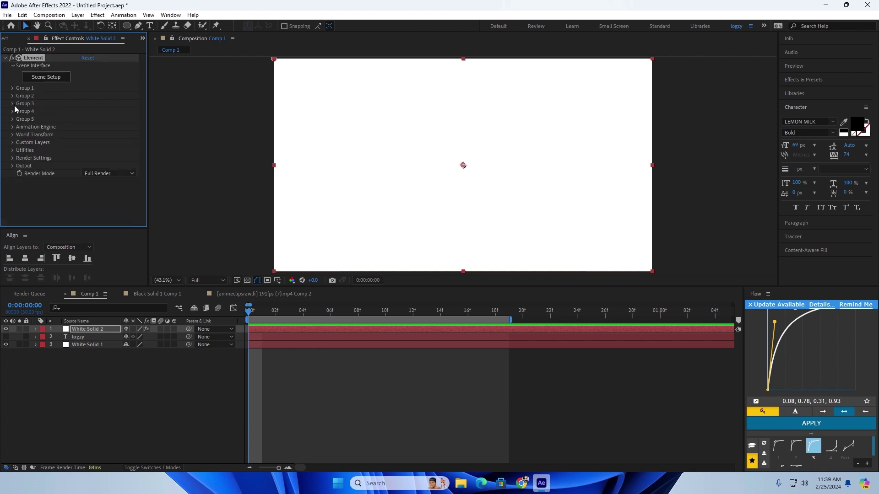
Step: Open Element's Scene Setup and extrude the custom text path into a 3D model
click(35, 79)
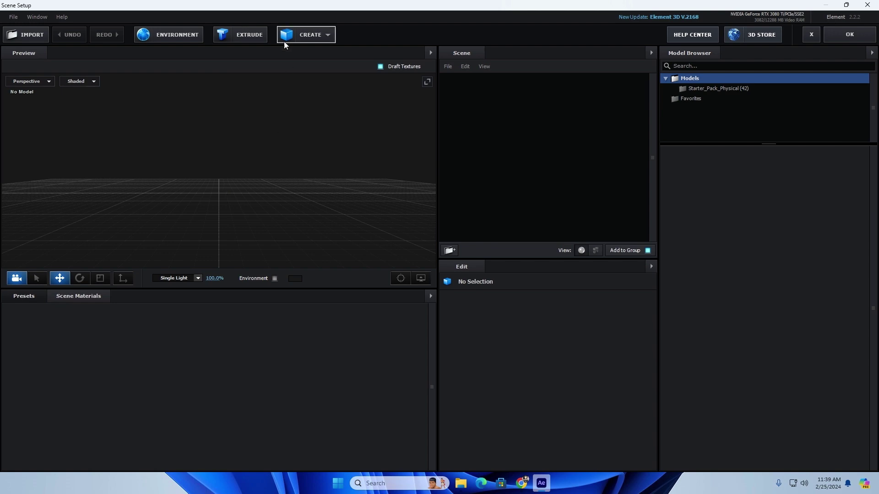
click(242, 35)
drag(334, 166, 134, 208)
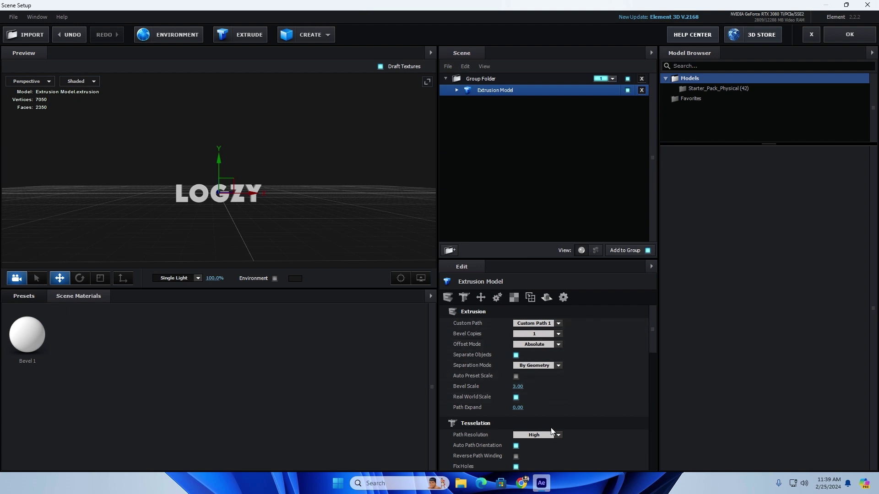
Step: Compare Path Resolution levels for the extrusion model's tesselation and set it to Extreme
scroll(567, 409, down, 1)
click(558, 404)
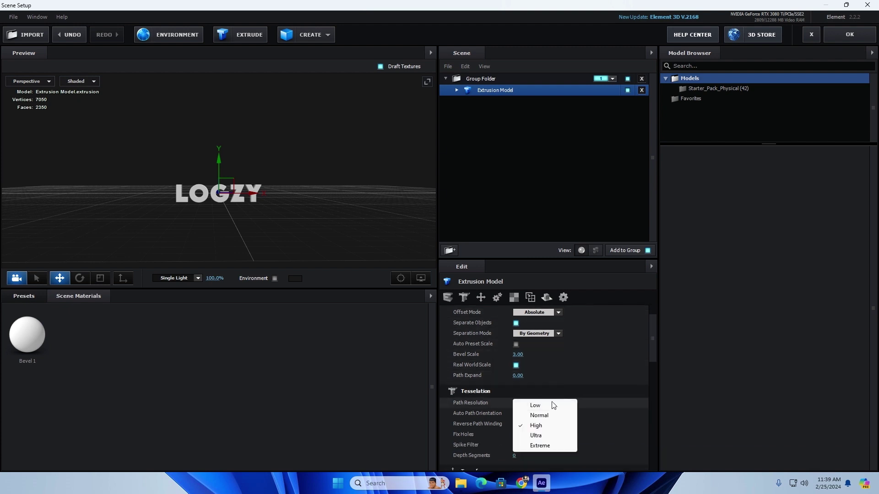
click(540, 447)
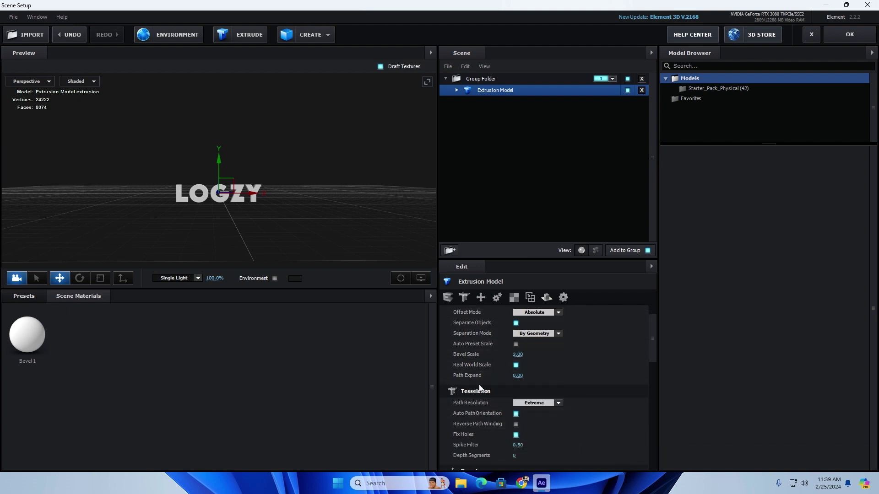
click(557, 403)
click(541, 430)
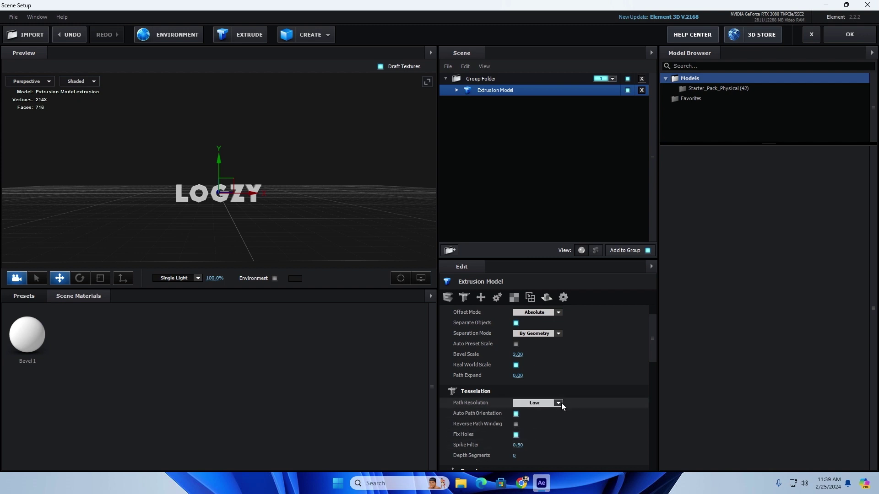
click(557, 402)
click(540, 446)
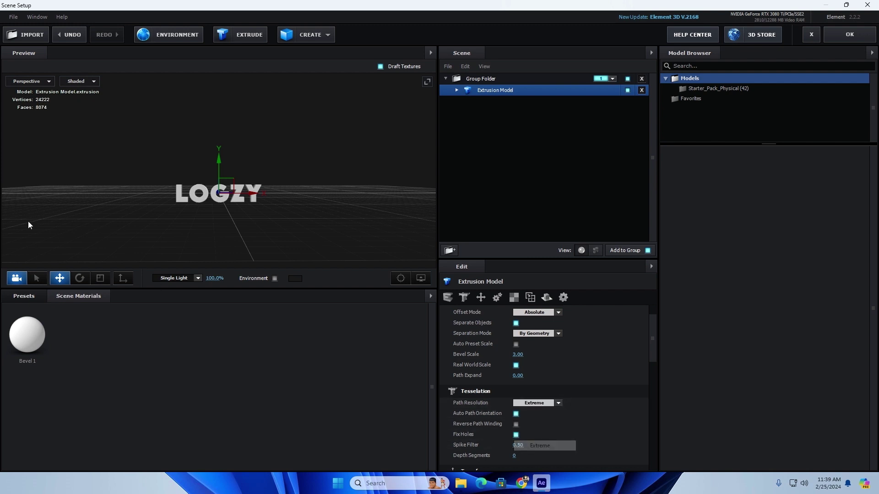
Step: Apply the Caution bevel from the Physical bevel presets to the extruded text
click(35, 300)
click(28, 318)
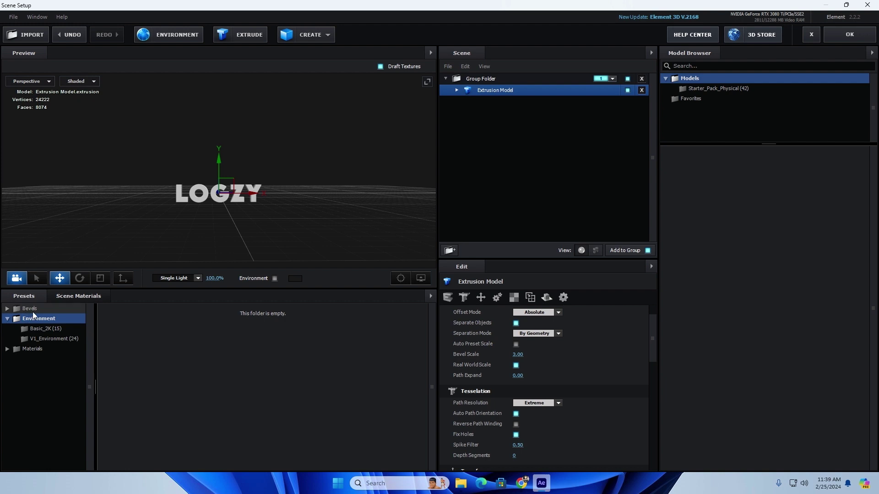
click(32, 312)
click(42, 318)
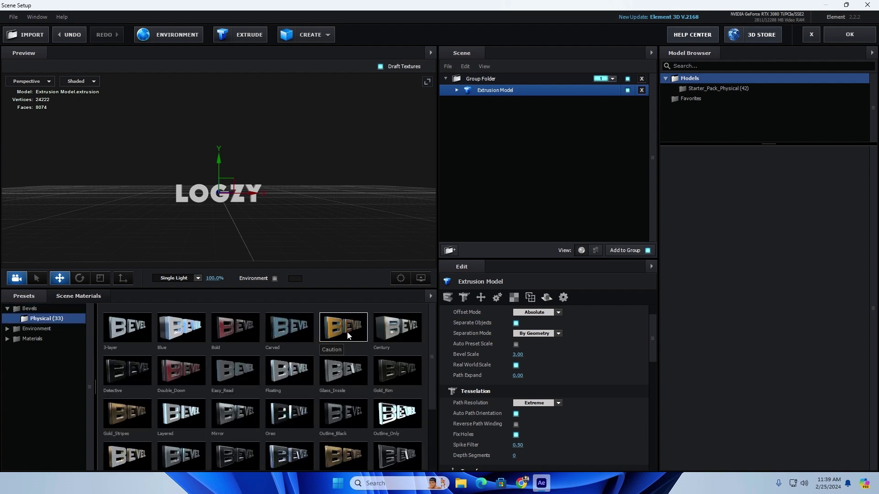
scroll(347, 332, down, 3)
scroll(348, 341, up, 2)
click(344, 337)
drag(268, 175, 18, 208)
Step: Set the Illumination colour of the model's Shiny_Light material to black (000000)
click(456, 90)
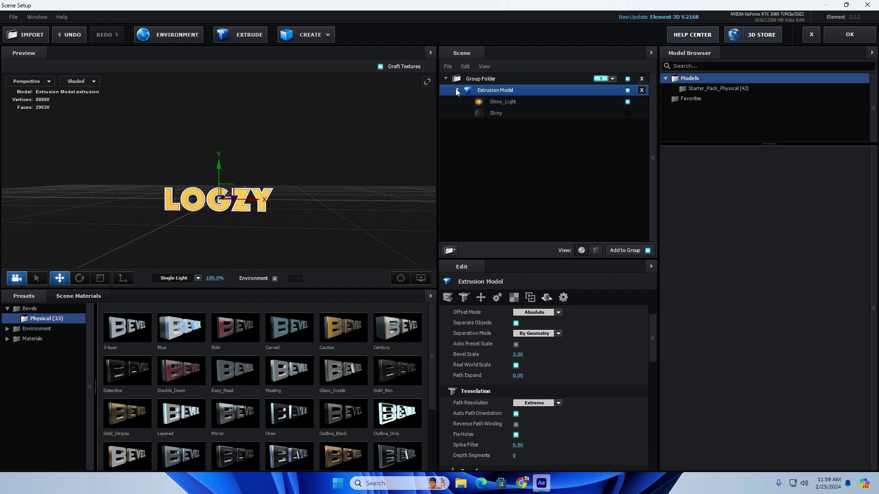
click(498, 102)
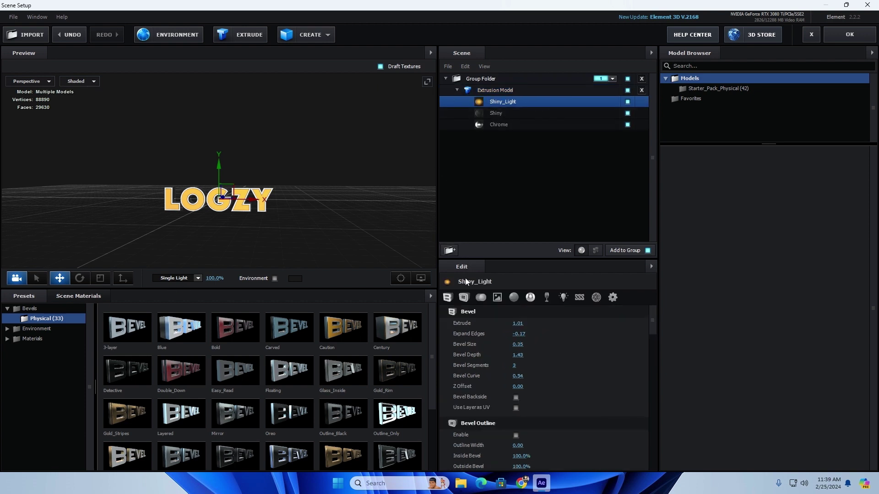
click(513, 298)
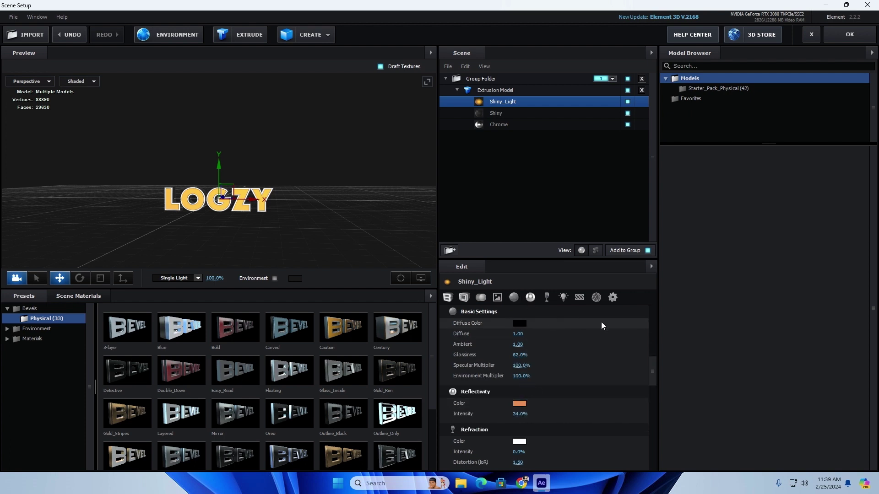
click(522, 404)
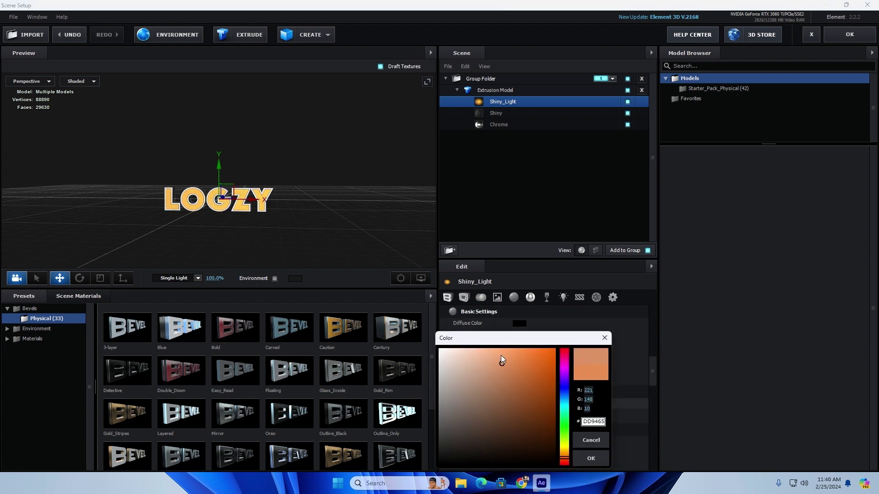
click(604, 338)
scroll(575, 358, down, 3)
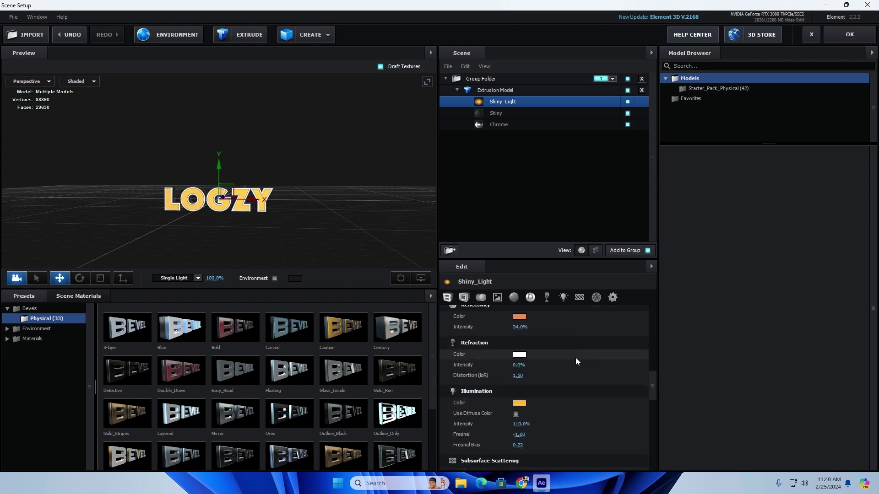
click(521, 394)
click(440, 349)
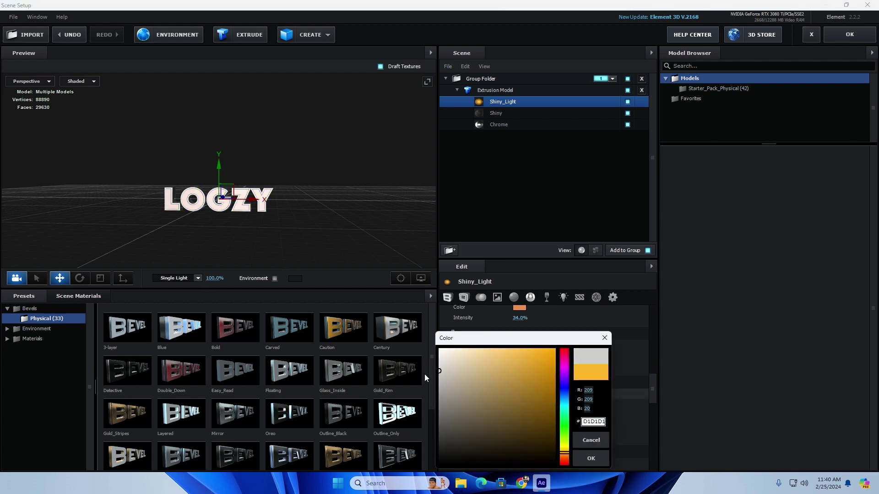
click(565, 444)
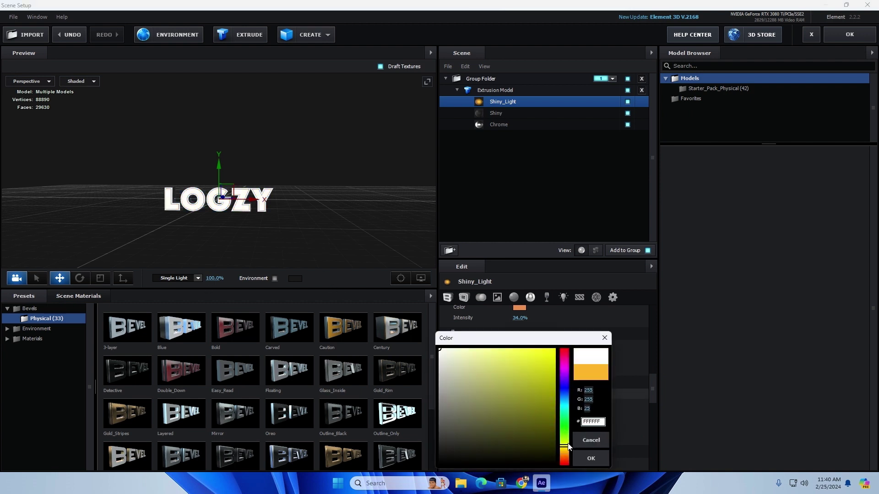
click(438, 465)
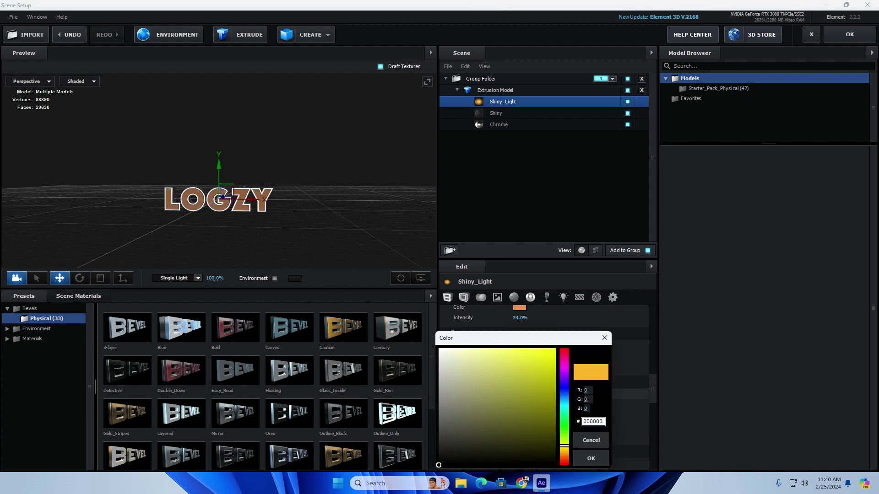
click(590, 459)
Step: Set Shiny_Light's Reflectivity colour to white and lower its Reflectivity intensity to 3%
click(519, 308)
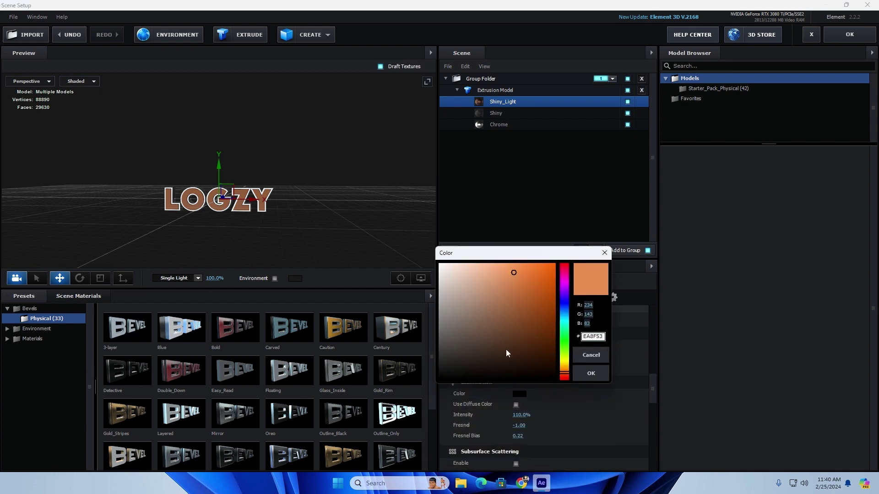
drag(506, 354, 411, 235)
click(575, 369)
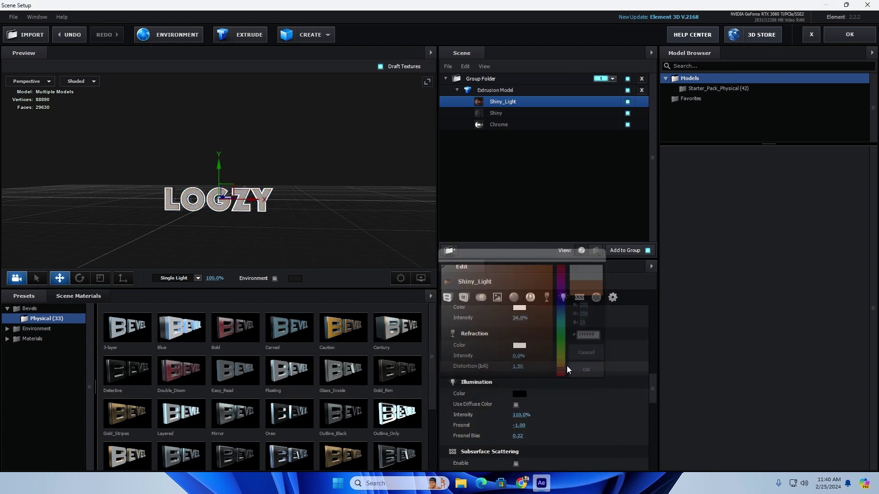
scroll(523, 358, up, 1)
drag(517, 350, 492, 350)
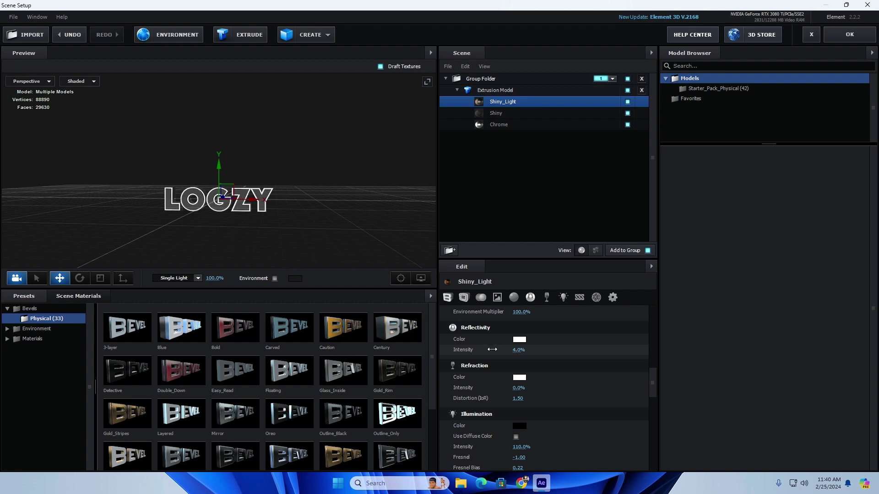
Step: Look through the Basic_2K environment presets, inspect the extruded text from the front, and accept the Element scene
drag(293, 224, 96, 281)
click(62, 328)
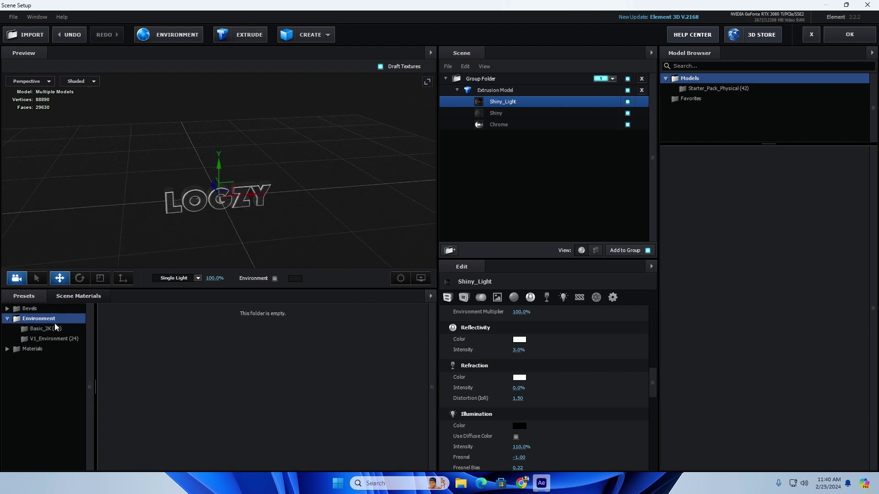
click(61, 329)
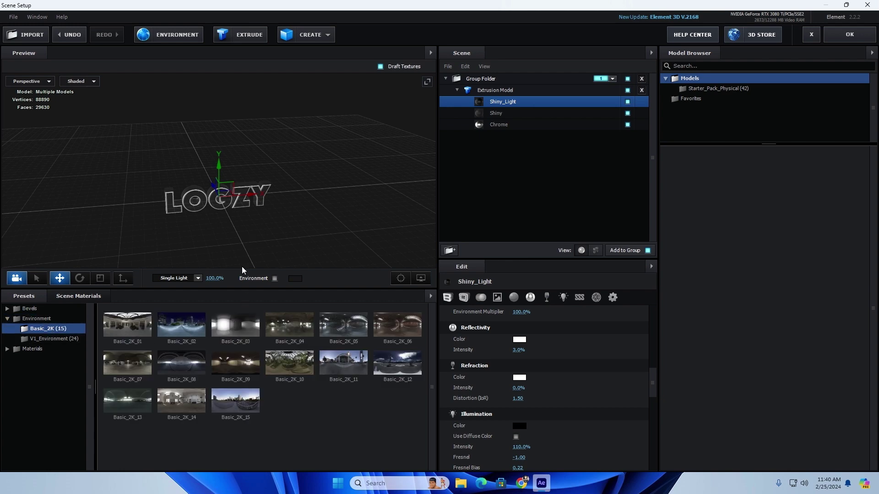
click(476, 90)
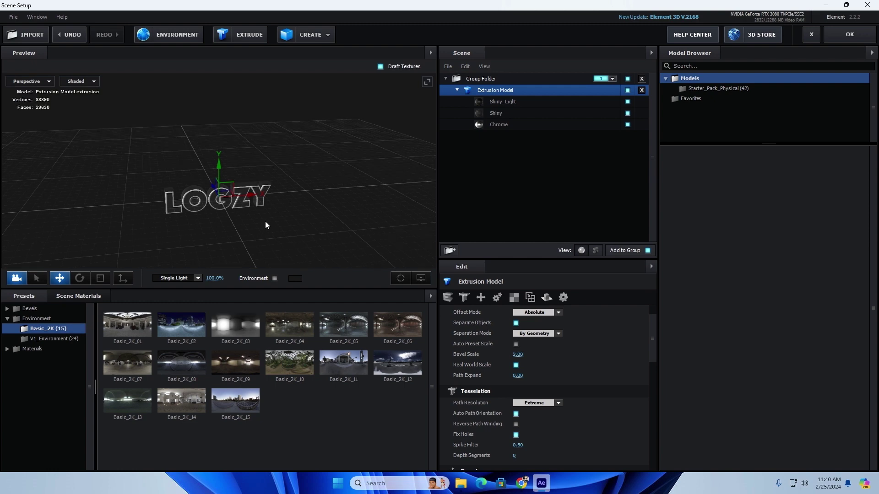
drag(265, 221, 329, 208)
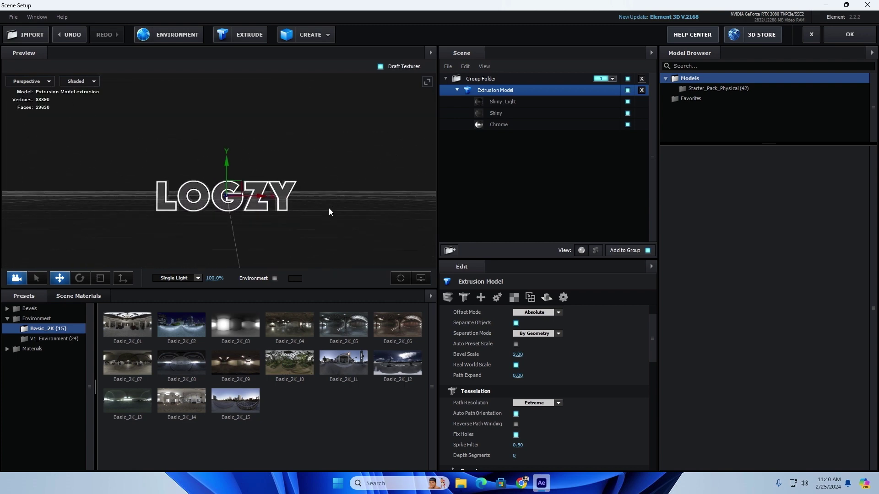
click(827, 35)
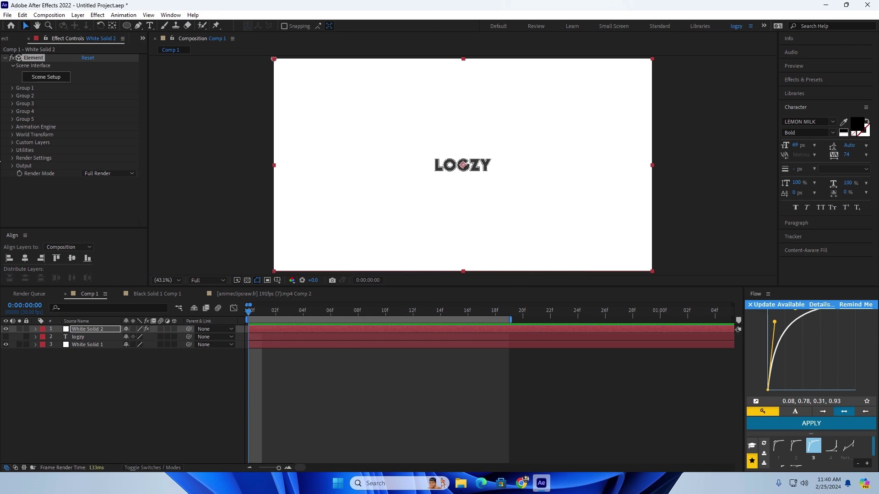
click(12, 158)
scroll(61, 170, down, 2)
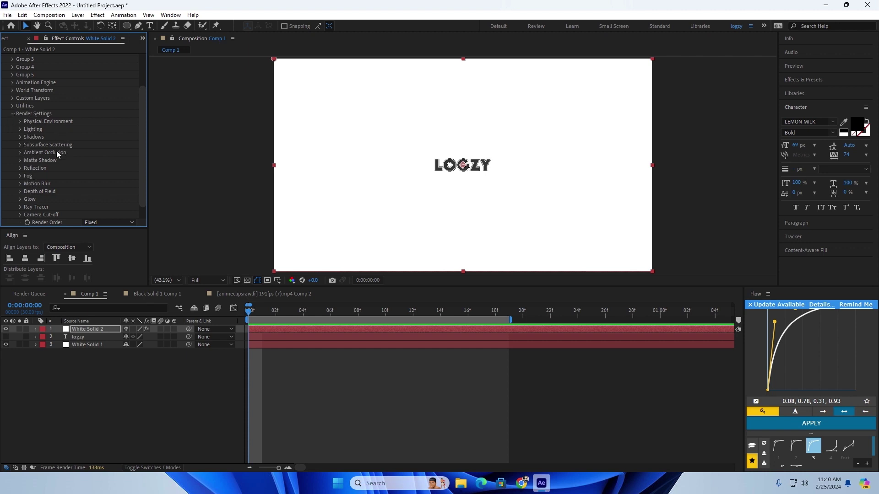
scroll(27, 206, down, 1)
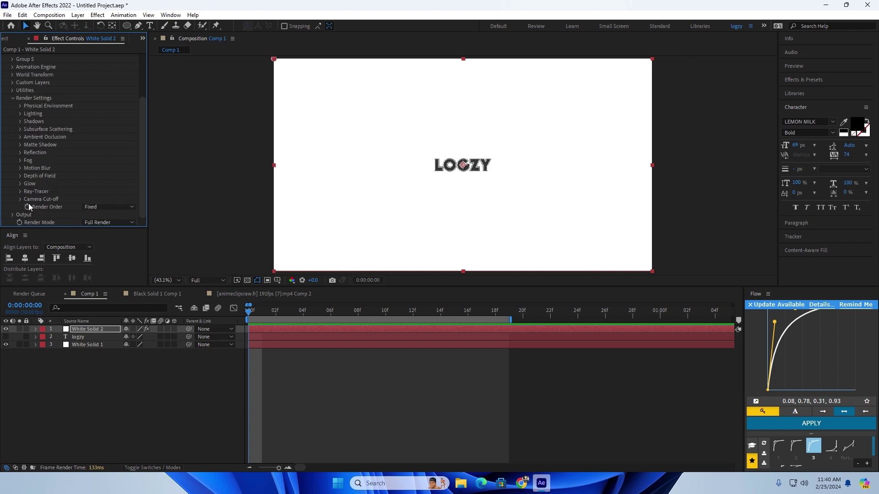
click(13, 98)
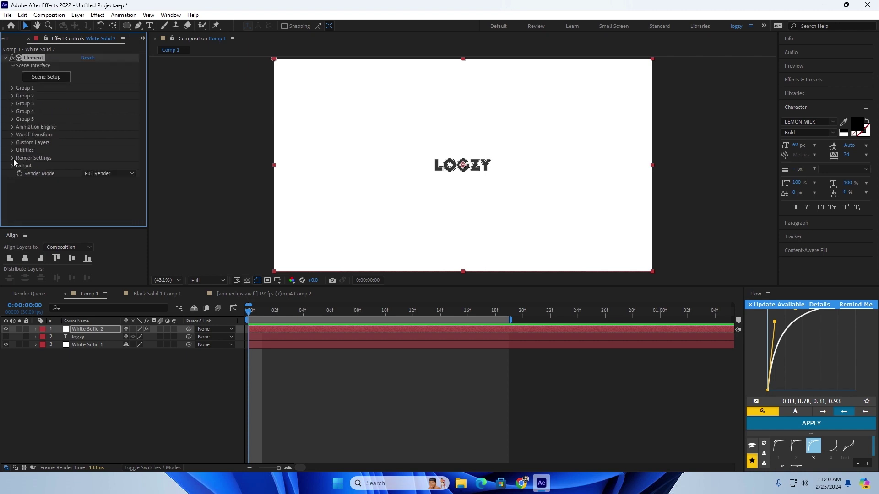
Step: Set Element's output to Multisampling 32 and Supersampling 8, with Enhanced Multisampling enabled
click(12, 166)
scroll(33, 167, down, 3)
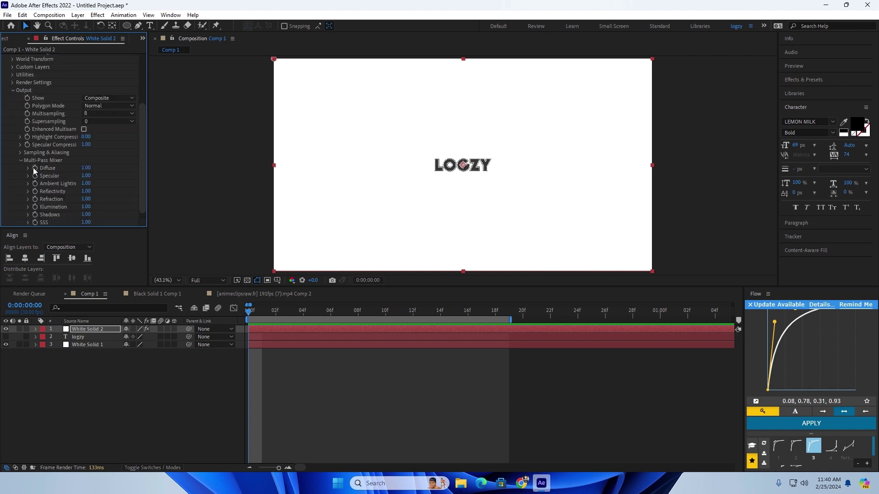
click(88, 114)
click(111, 184)
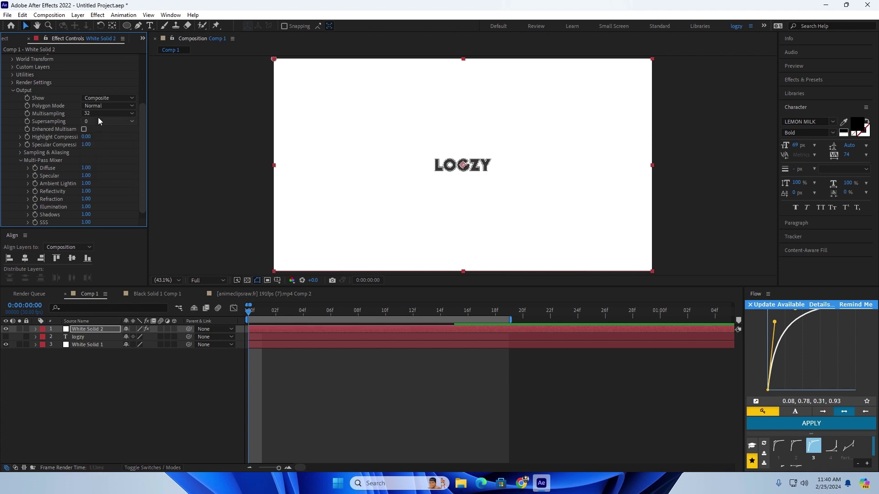
click(96, 122)
click(85, 127)
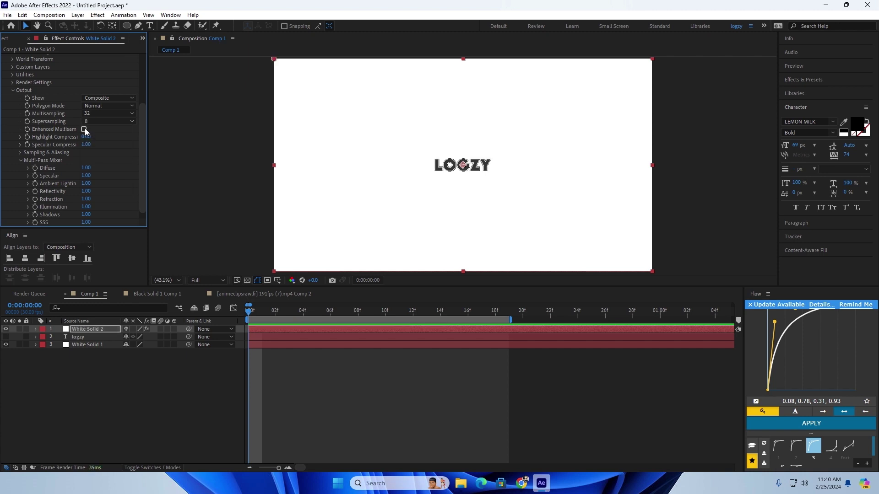
click(85, 129)
scroll(117, 83, up, 3)
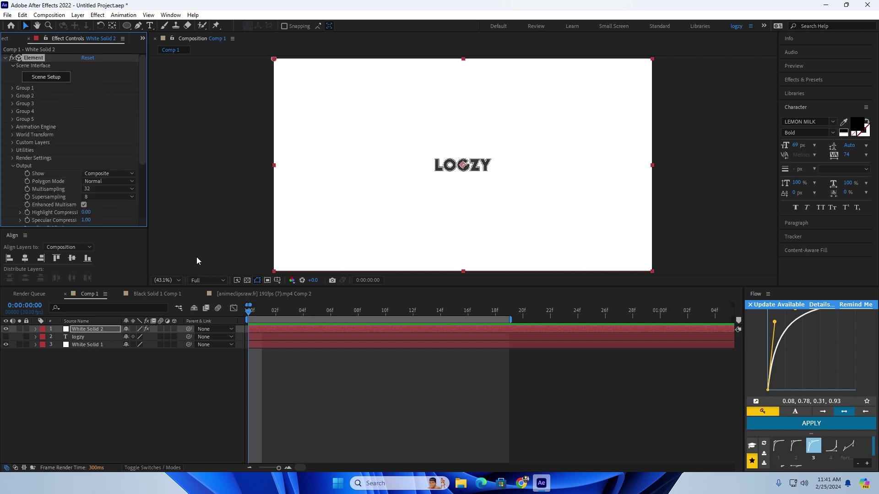
click(14, 165)
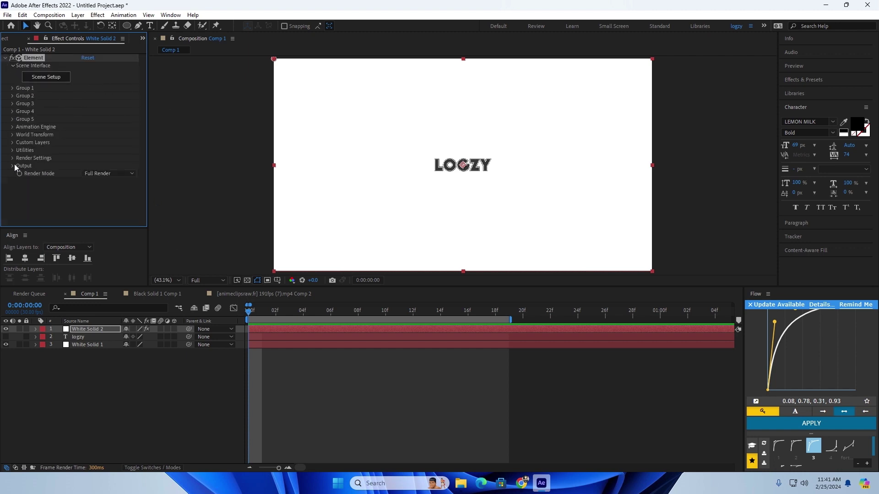
Step: Enable Multi-Object in the Particle Look settings of Element's Group 1
click(11, 91)
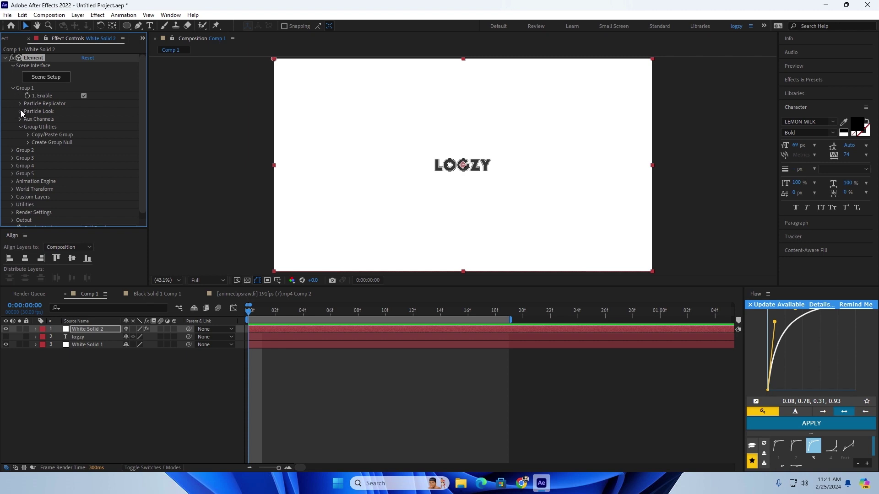
click(21, 111)
click(28, 173)
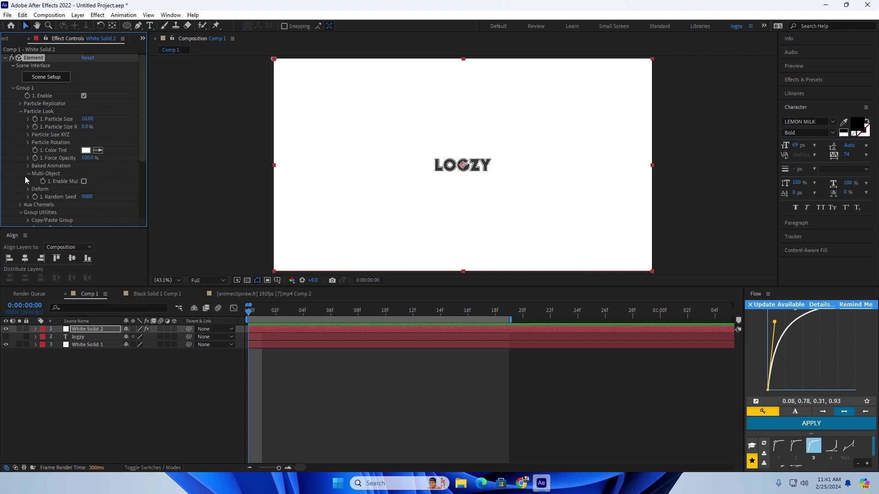
click(84, 181)
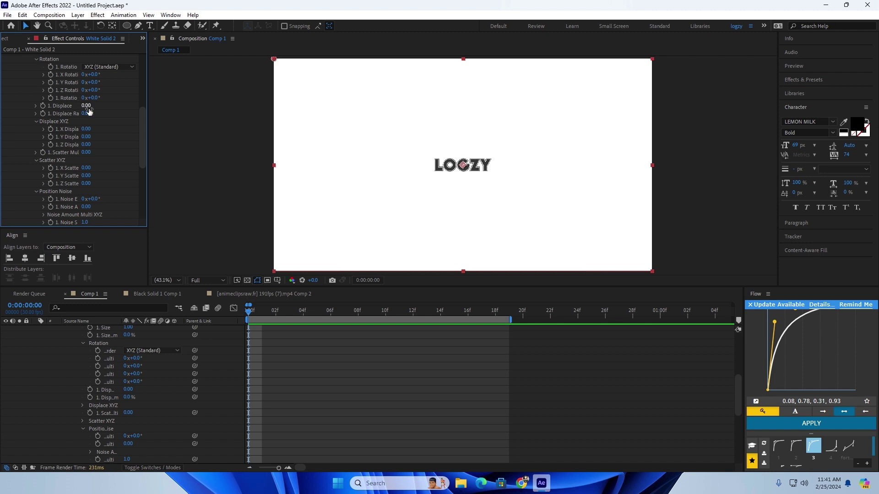
Step: Add Multi-Object keyframes for all four rotation properties and Displace at the first frame and at frame 18
key(u)
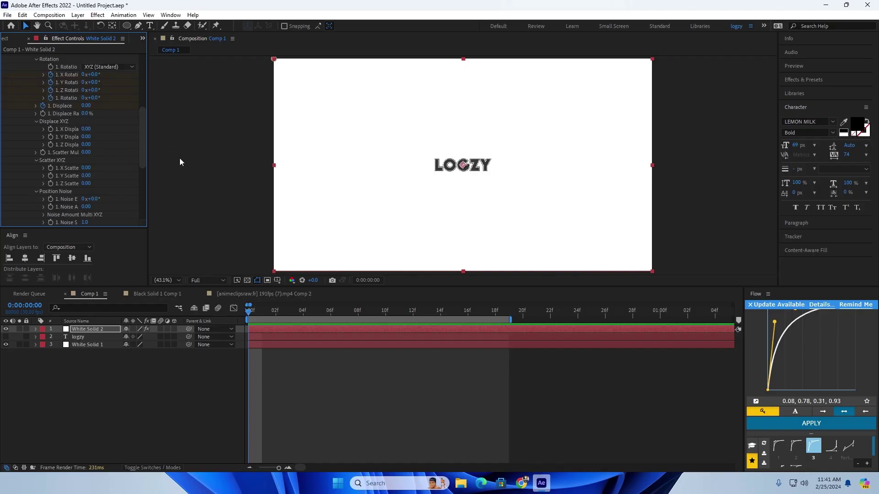
drag(316, 308, 495, 325)
key(u)
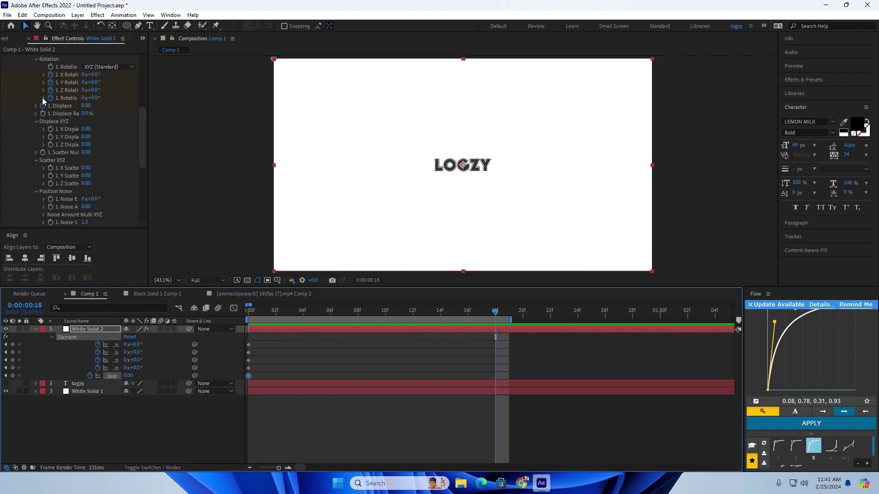
click(13, 344)
click(12, 352)
click(12, 360)
click(12, 367)
drag(274, 311, 248, 311)
click(331, 416)
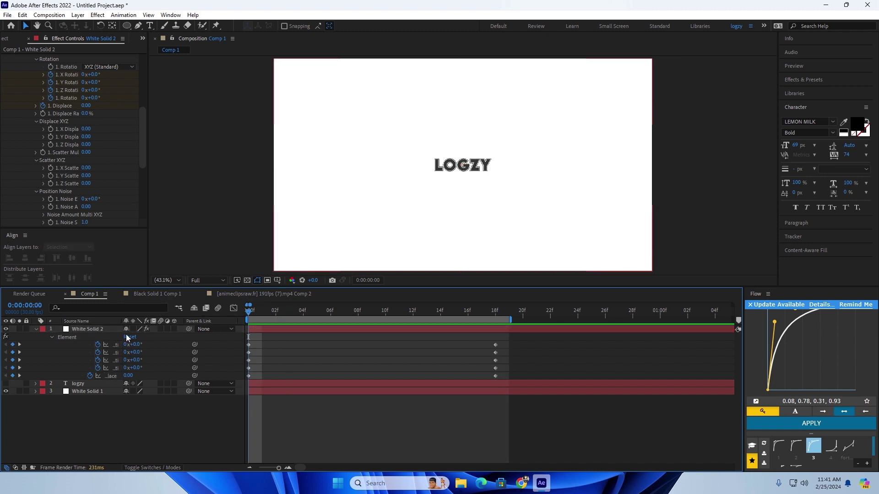
Step: Set Position Z in Group 1's Particle Replicator to -300 at the first frame
click(276, 330)
scroll(56, 83, up, 5)
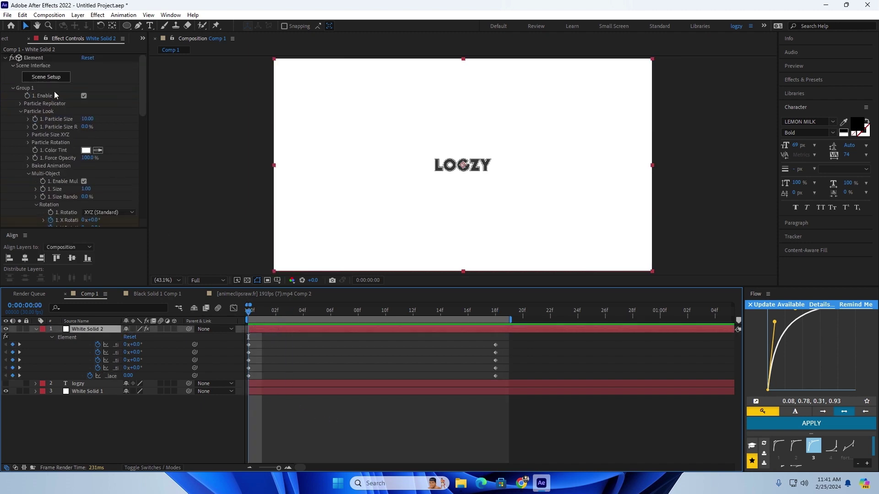
click(29, 133)
click(29, 134)
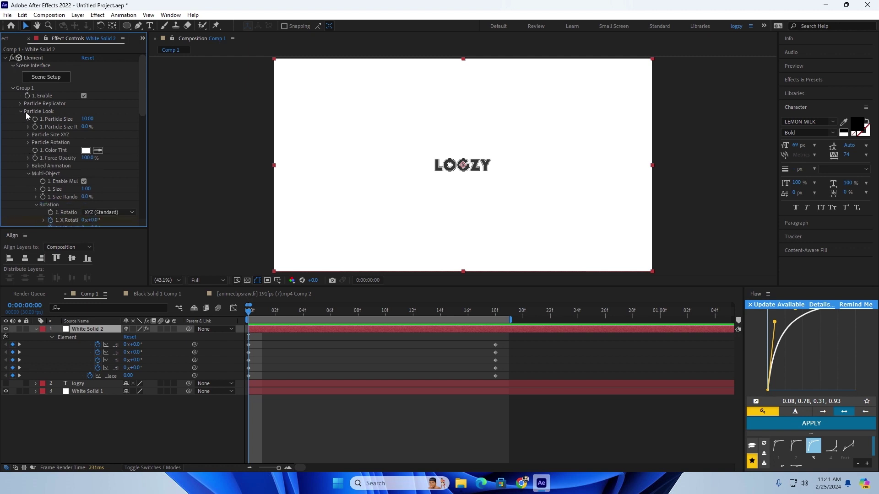
click(19, 112)
click(19, 112)
scroll(25, 105, up, 3)
click(20, 103)
click(34, 58)
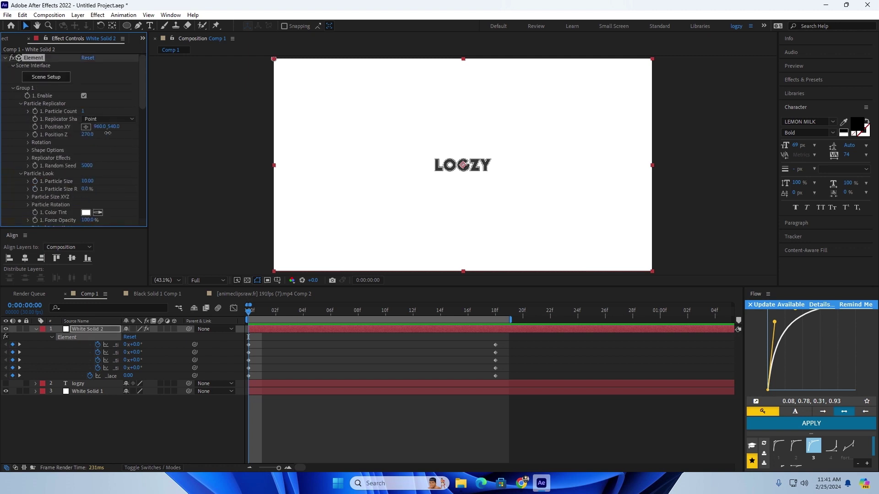
drag(171, 139, 32, 127)
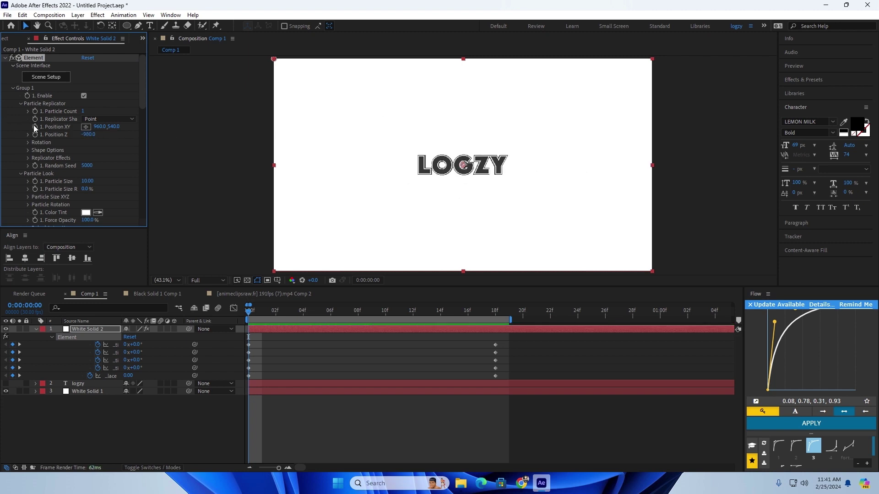
drag(91, 136, 122, 136)
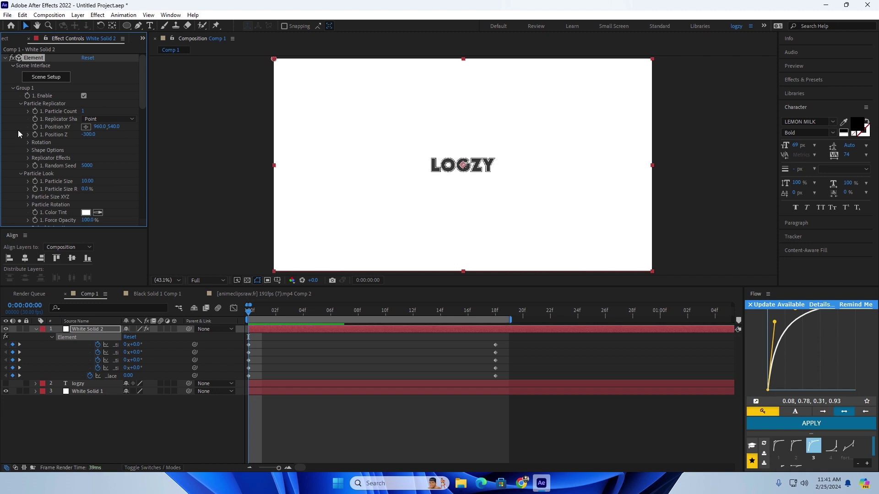
Step: Animate Group 1's Position Z to -1400 at frame 18 and play the animation from the start
drag(404, 319, 496, 317)
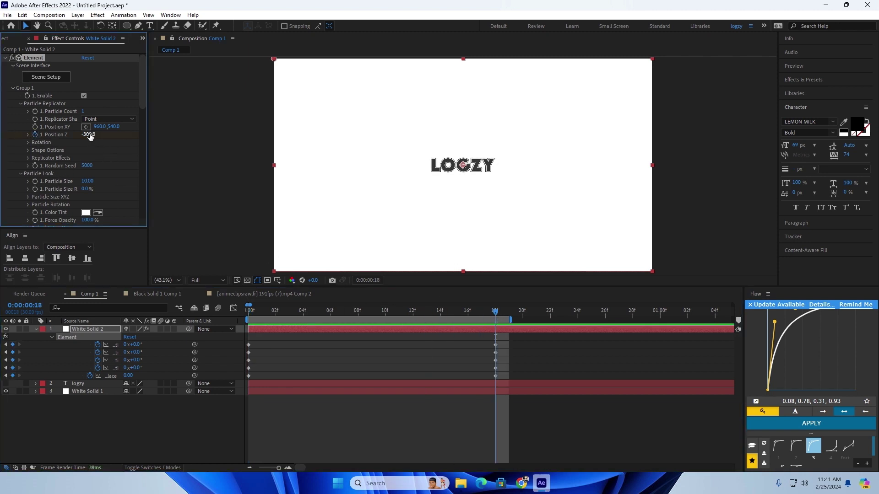
drag(90, 137, 37, 131)
click(238, 320)
key(Home)
key(space)
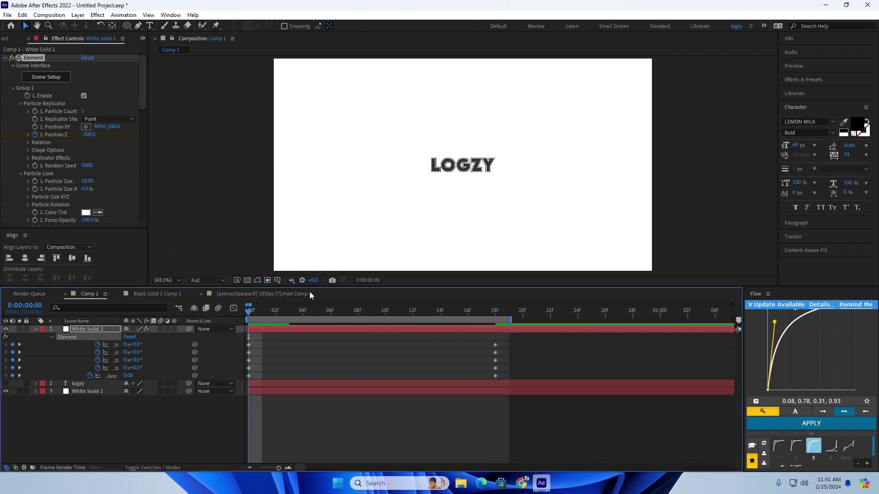
Step: Set the Multi-Object Displace to -0.96 at the first frame and 0.08 at frame 18
click(325, 444)
drag(128, 376, 72, 365)
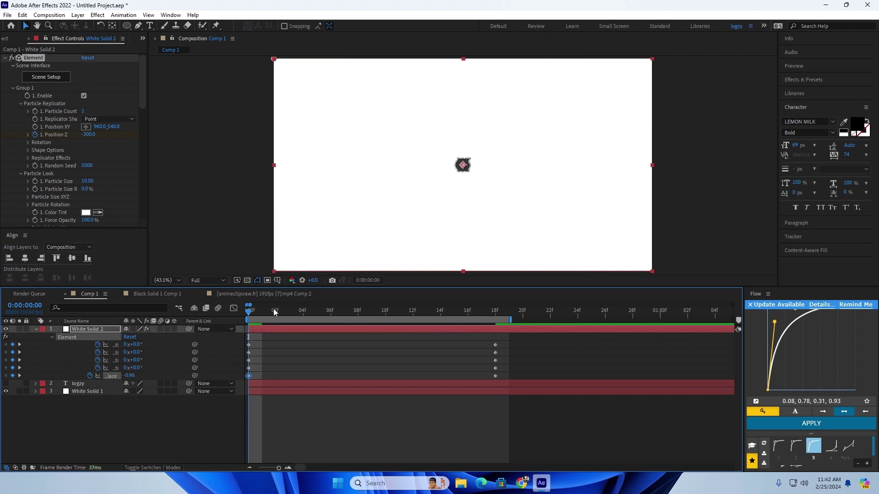
drag(274, 312, 495, 350)
click(223, 444)
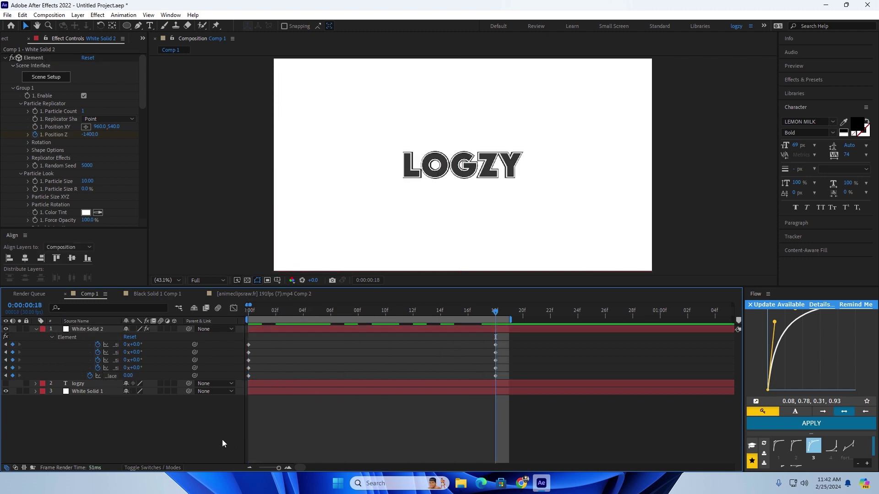
drag(128, 376, 133, 376)
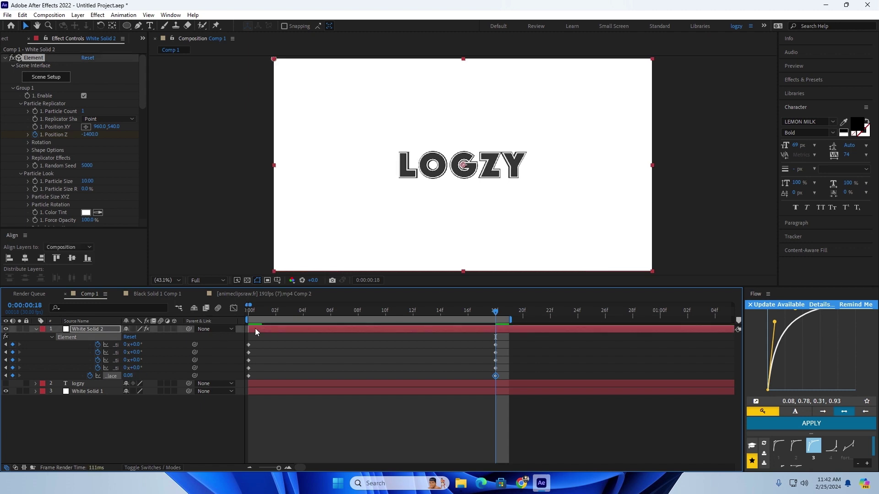
Step: At the first frame, set the Multi-Object rotation to X 41°, Y 28°, Z 42° and the last rotation property to 77°
drag(255, 313, 211, 312)
click(255, 416)
drag(136, 368, 120, 351)
drag(133, 345, 160, 352)
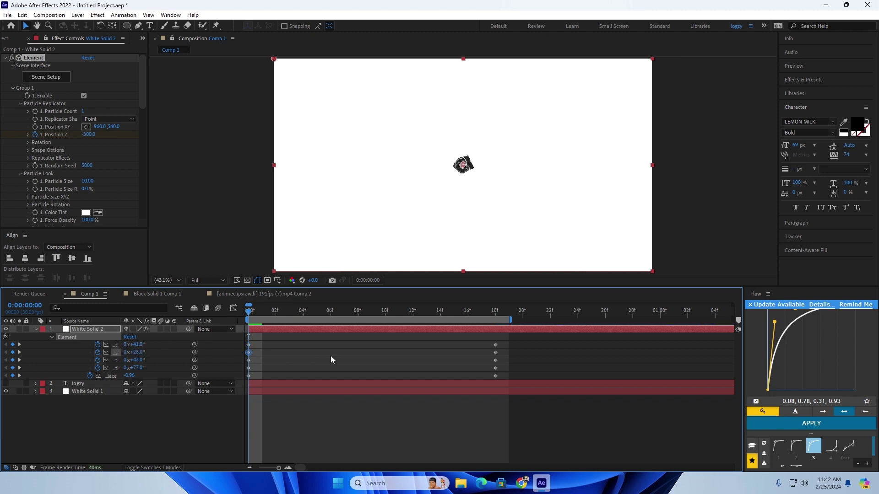
Step: At frame 18, set the Multi-Object X rotation to 4° and the last rotation property to 22°
drag(478, 313, 487, 311)
click(495, 368)
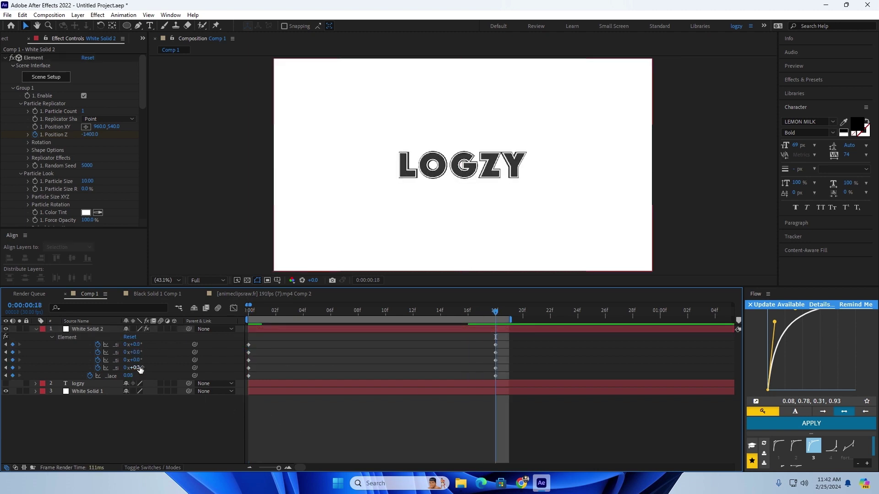
drag(141, 368, 140, 347)
key(ctrl+z)
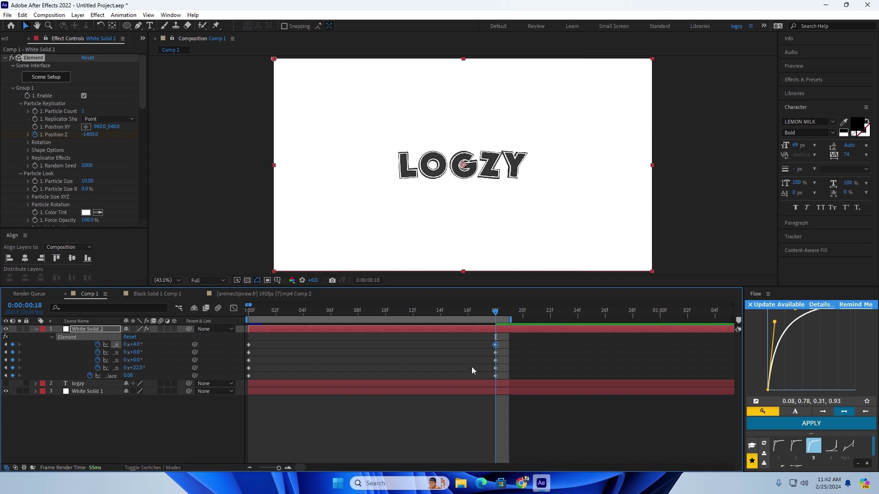
Step: Dismiss the Flow extension's update notice and play the text animation from the first frame
drag(512, 342, 186, 388)
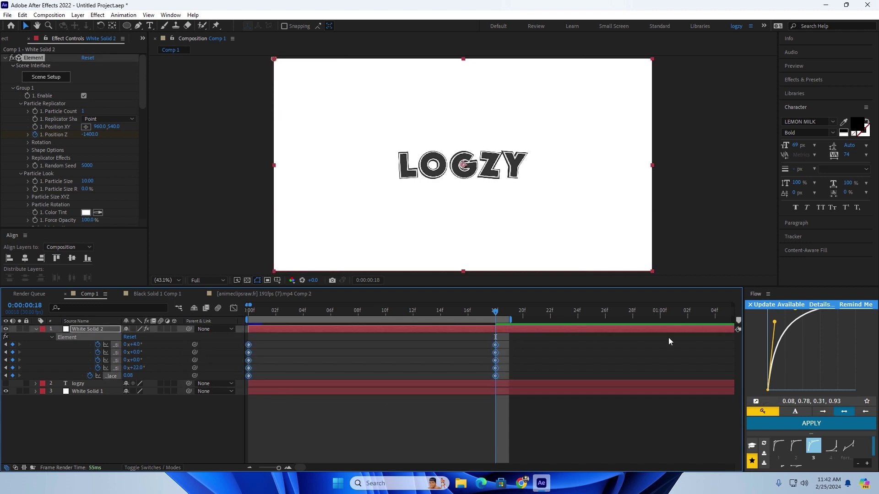
click(751, 305)
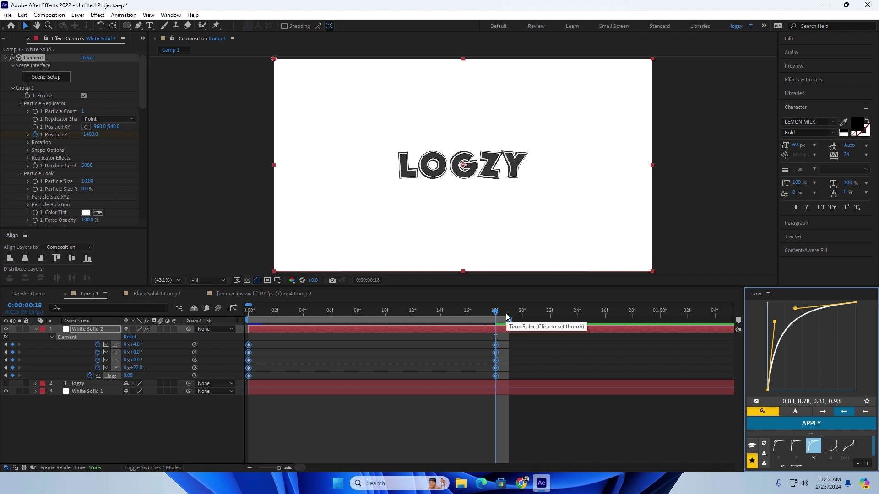
drag(495, 313, 207, 323)
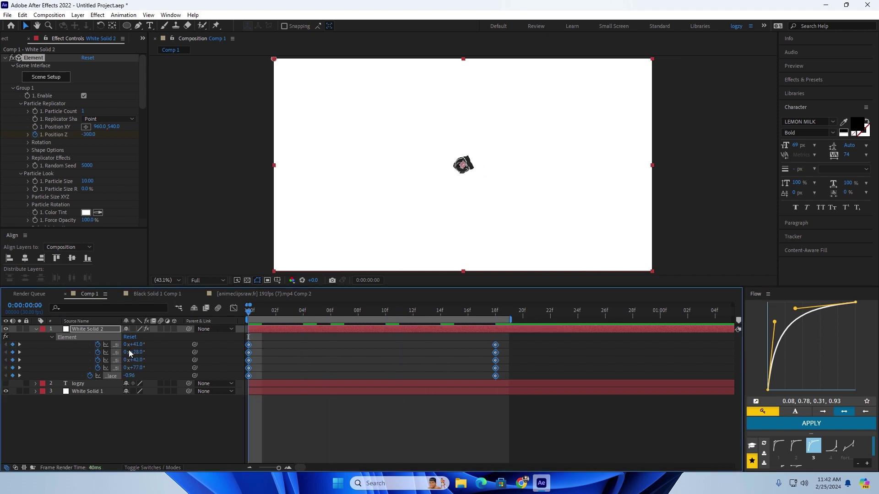
key(space)
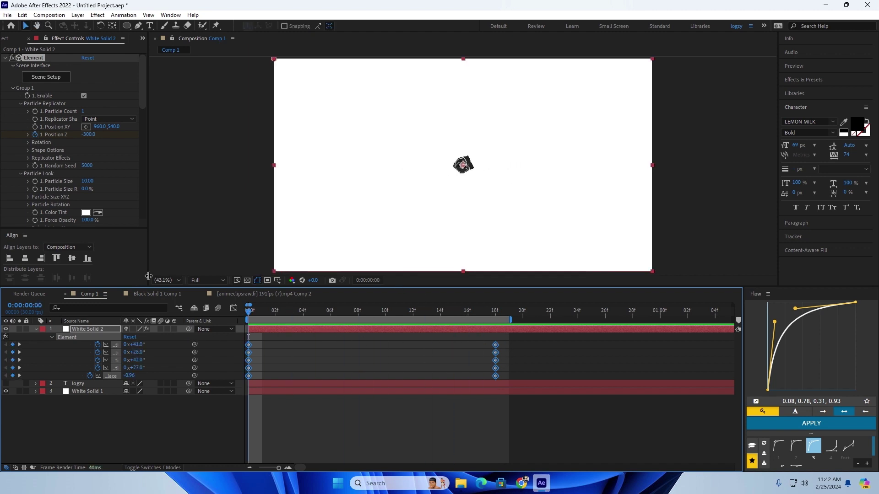
Step: Apply Easy Ease to all Multi-Object rotation and displace keyframes and display their speed graph
drag(523, 337, 180, 409)
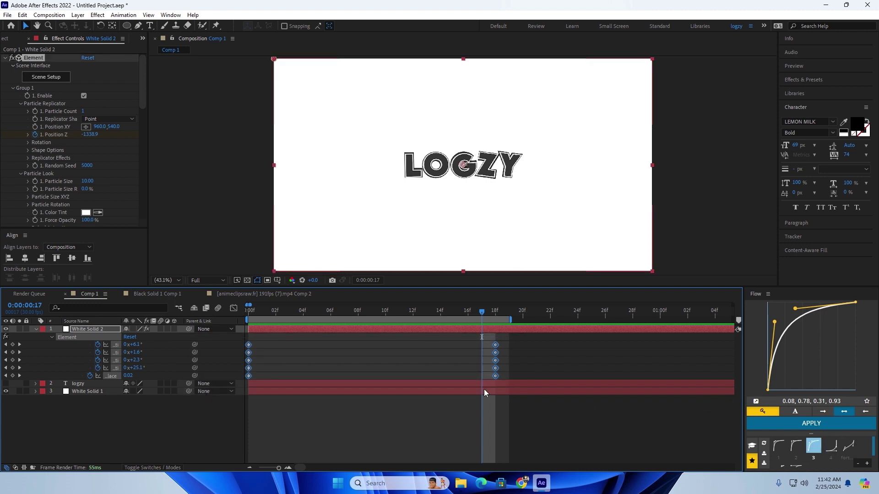
key(F9)
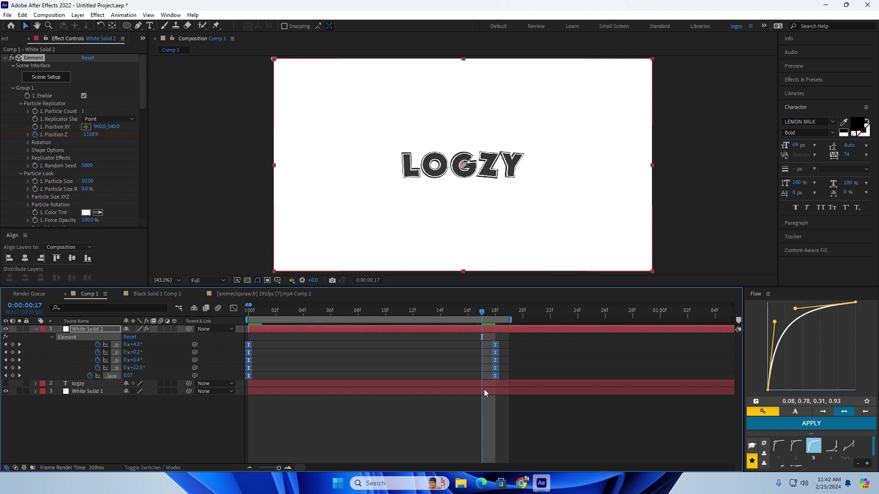
click(233, 308)
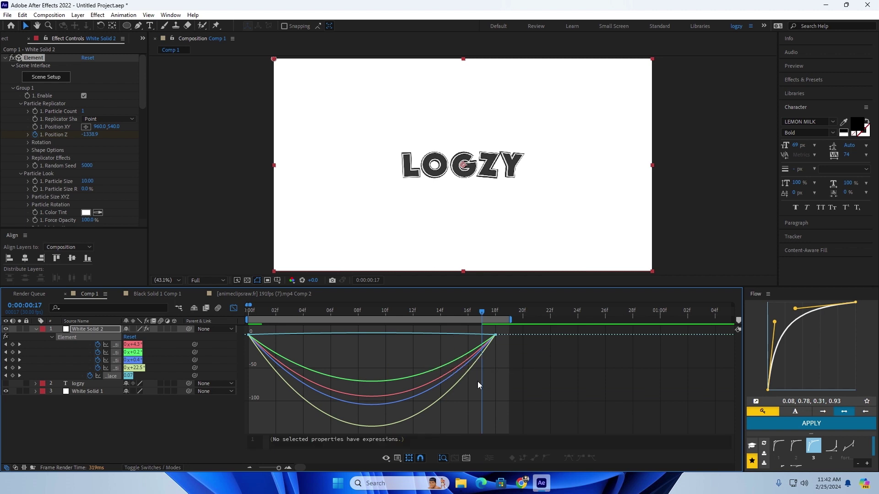
right_click(506, 366)
click(540, 277)
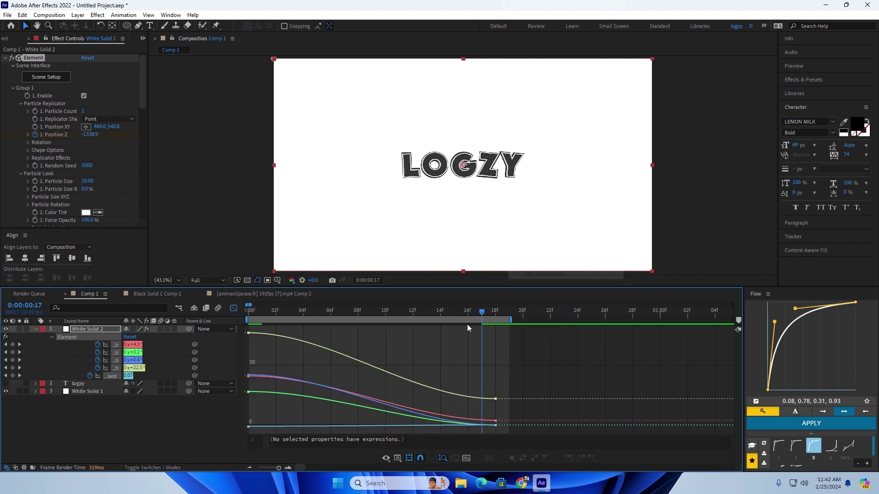
right_click(410, 329)
click(450, 250)
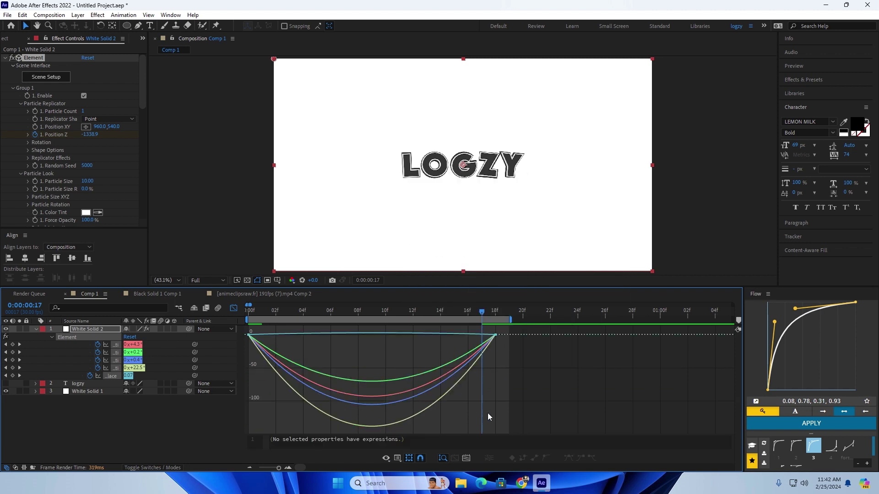
Step: Reshape the Multi-Object speed curves to peak at the first frame and slow gradually toward frame 18, and preview the animation
click(474, 351)
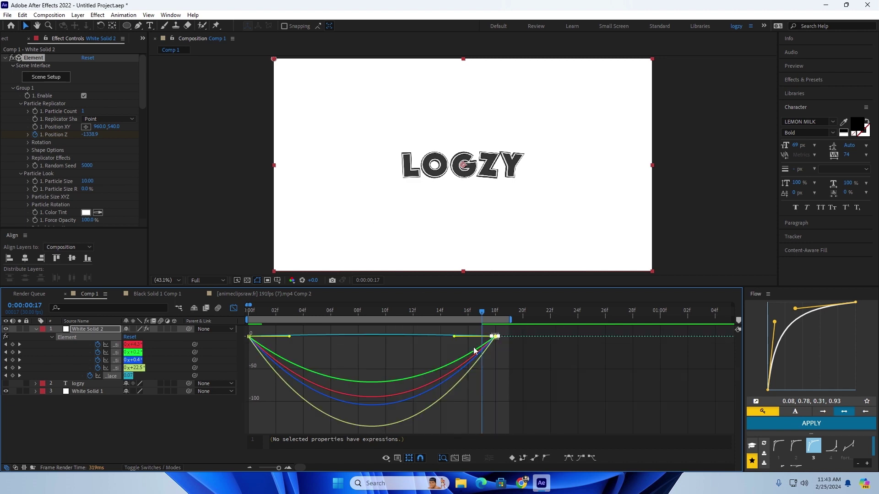
drag(451, 339, 371, 335)
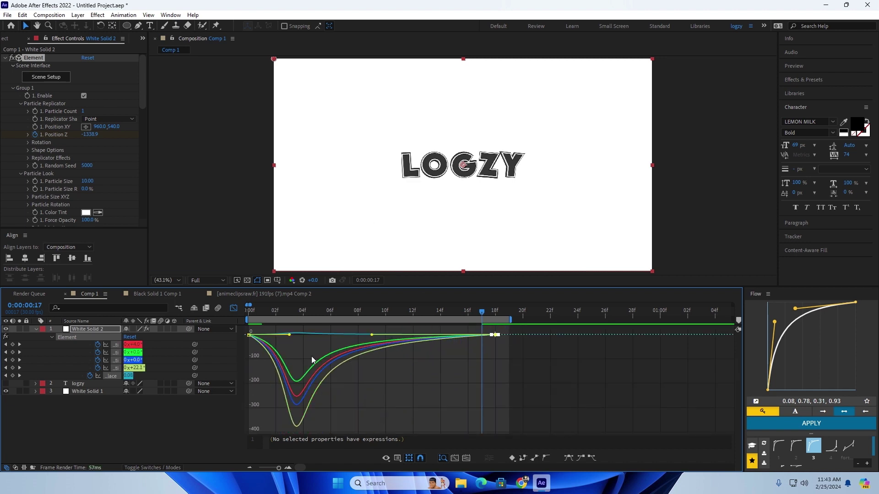
drag(252, 368, 229, 334)
key(Home)
key(space)
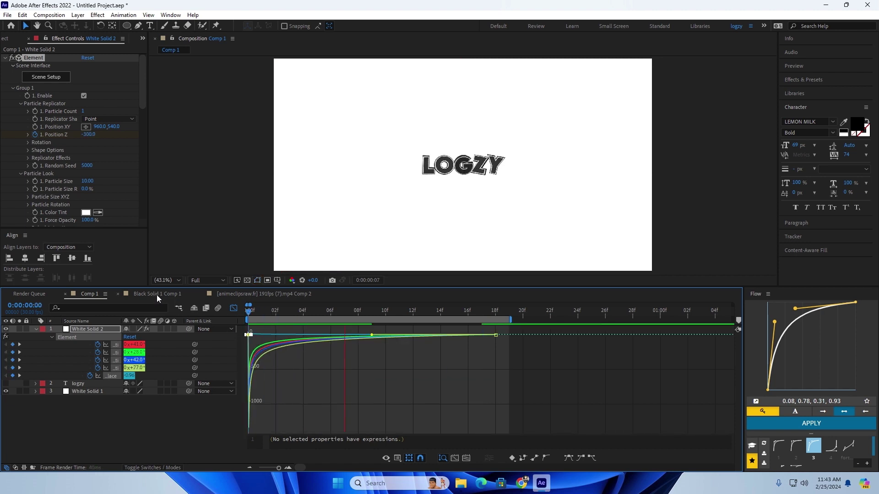
key(space)
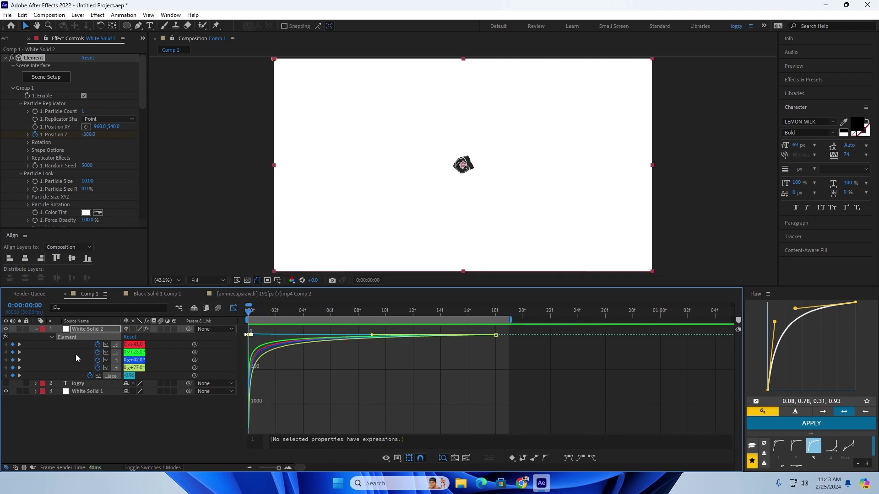
Step: Reveal all animated properties of White Solid 2, apply Easy Ease to every keyframe including Position Z, and show their speed graph
click(232, 308)
click(284, 331)
key(u)
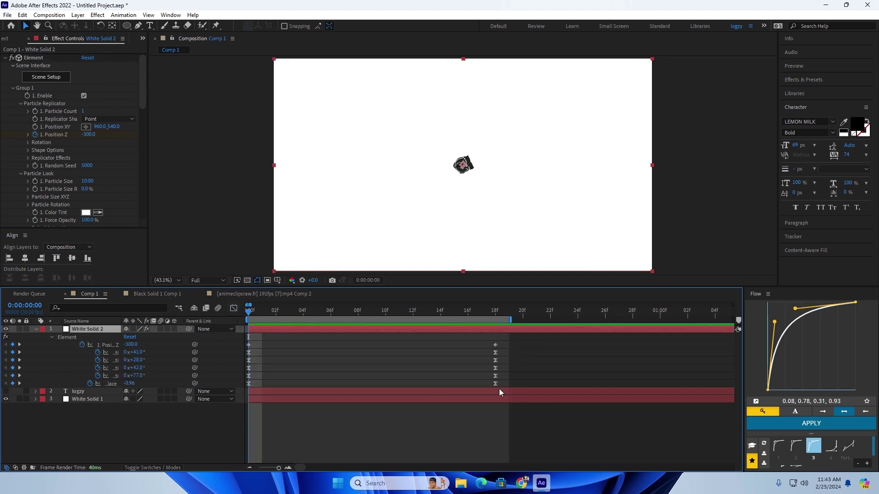
drag(514, 382, 214, 335)
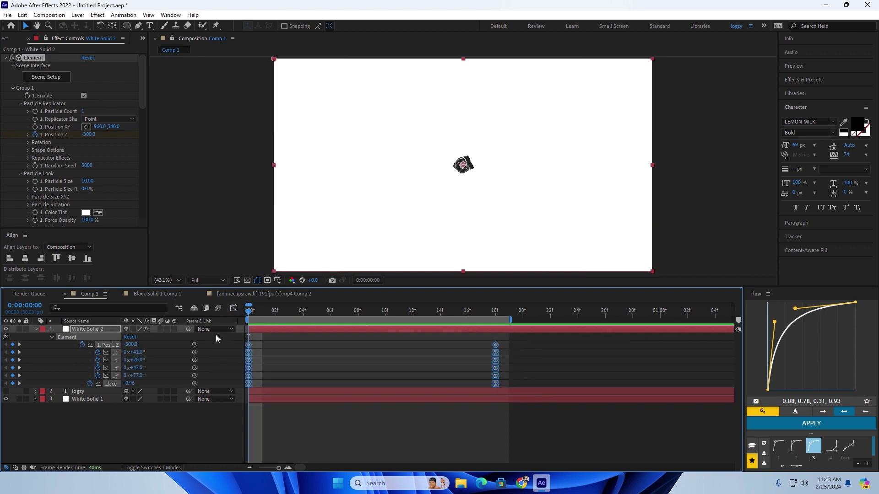
click(234, 309)
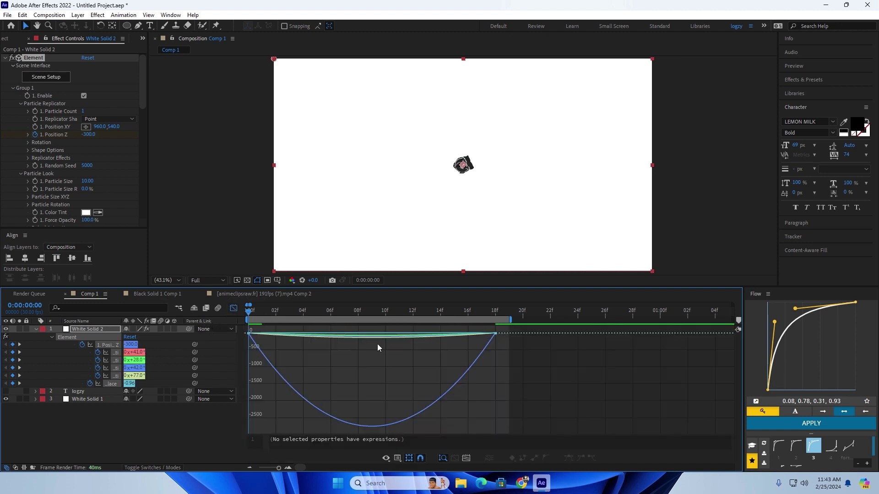
Step: Give the Position Z and Multi-Object speed curves a sharp start with a long ease-out, and play the result
drag(508, 347, 350, 341)
drag(294, 385, 197, 304)
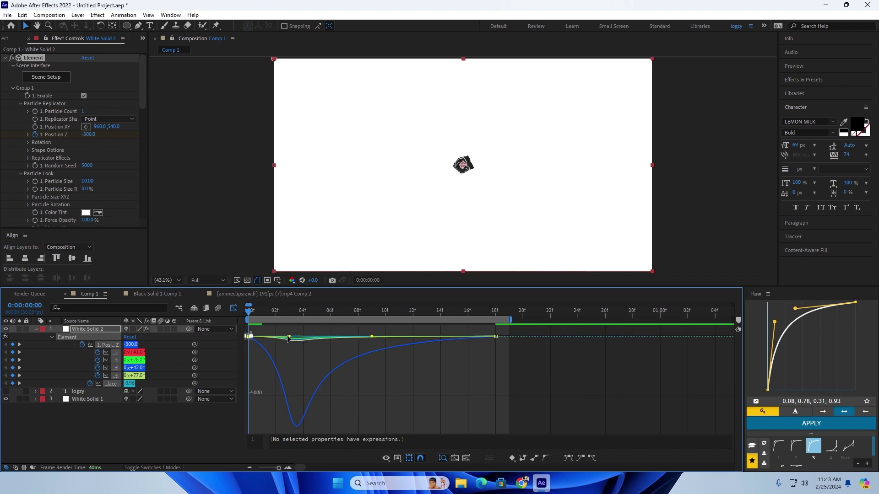
drag(289, 339, 199, 335)
key(space)
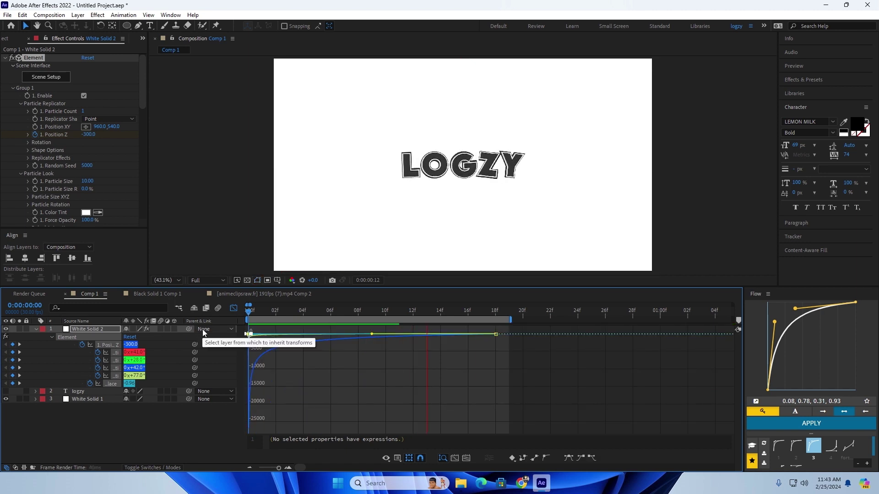
Step: Close the graph, collapse White Solid 2's properties and replay the text animation from the first frame
click(234, 308)
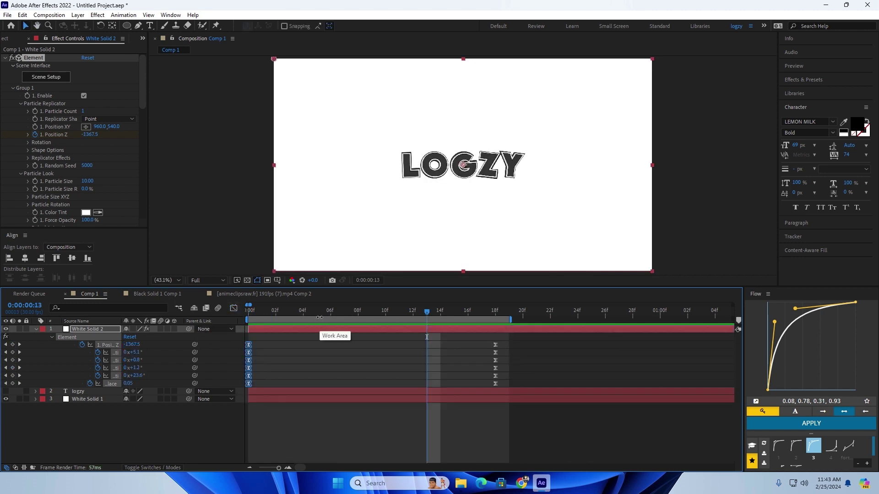
key(Home)
key(u)
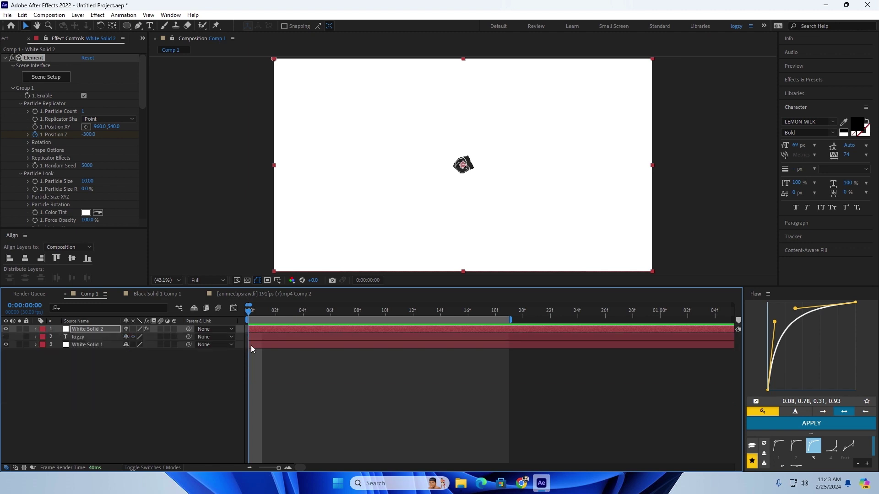
click(239, 350)
click(300, 336)
key(space)
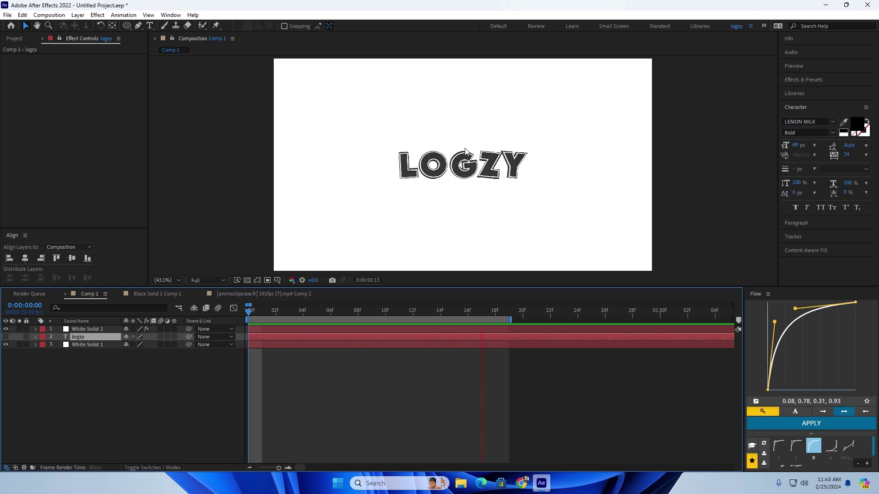
key(space)
Step: Duplicate the White Solid 2 text layer and apply Deep Glow to the lower copy
click(363, 328)
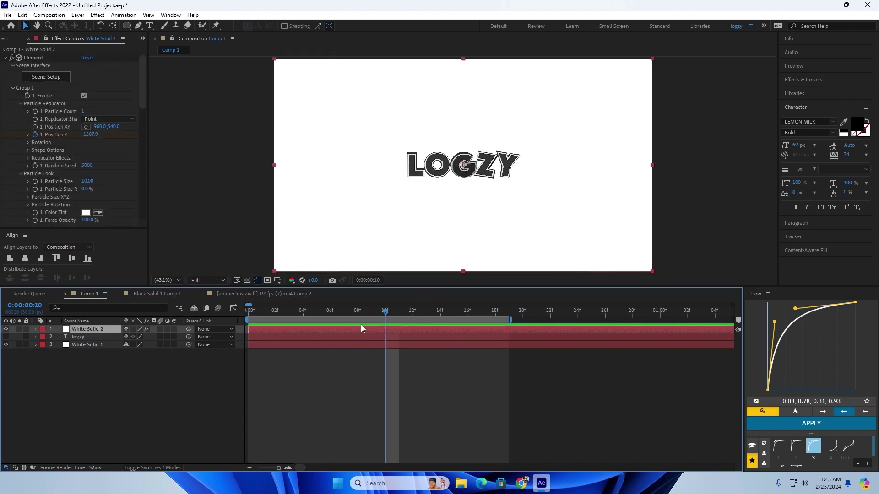
key(ctrl+d)
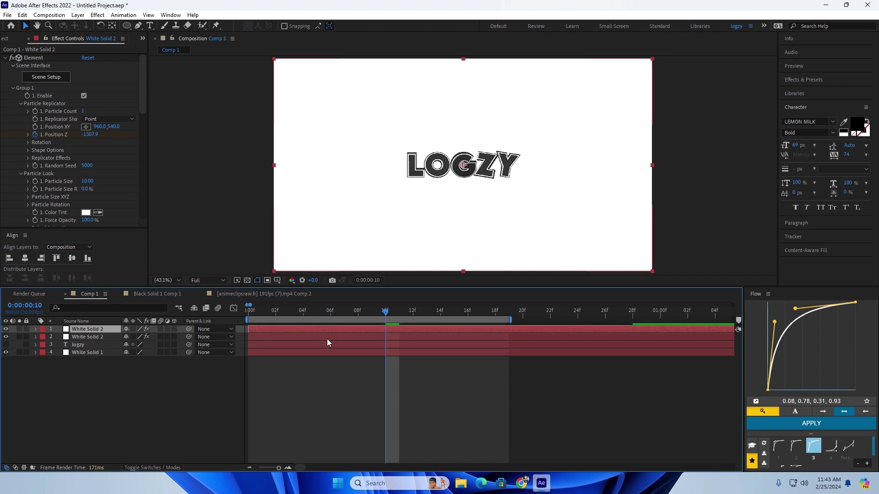
key(ctrl+space)
text(deep)
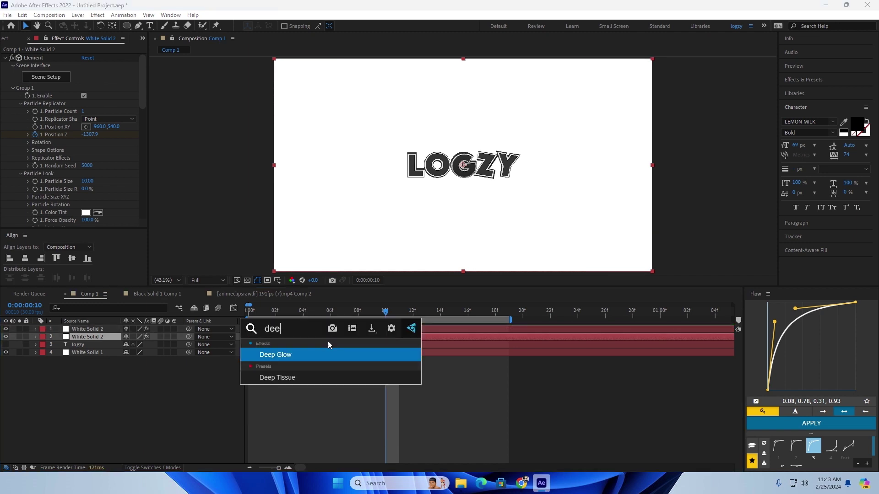
key(Return)
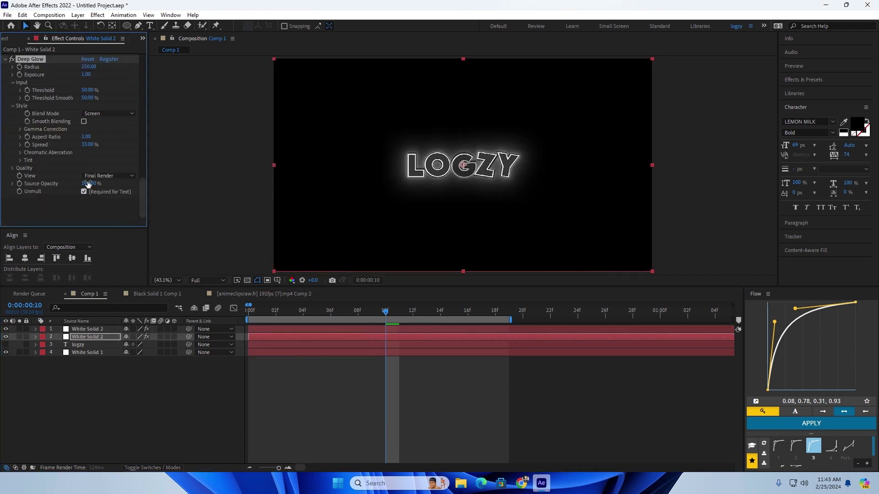
Step: Apply the Fill effect to the White Solid 1 background layer
click(3, 356)
click(267, 352)
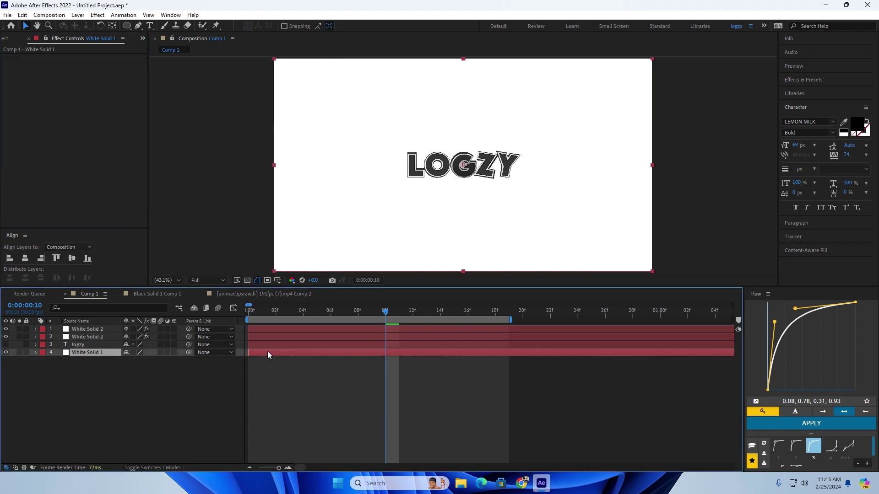
key(ctrl+space)
text(fill)
click(200, 378)
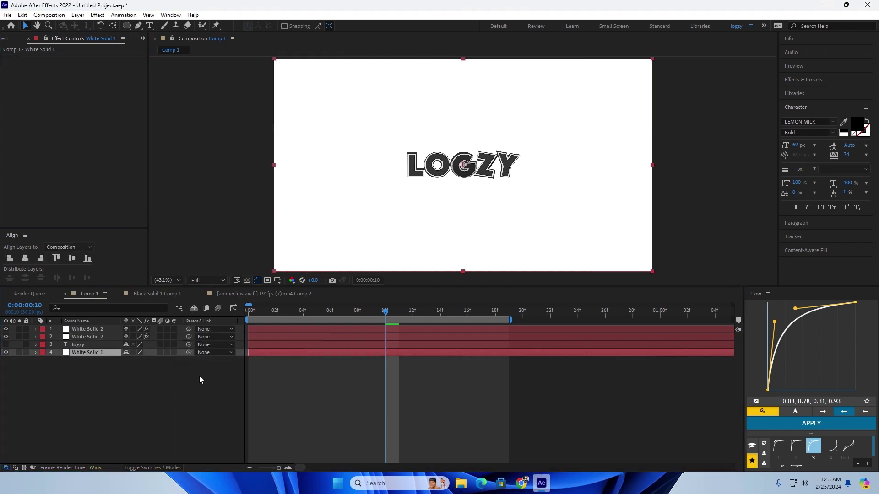
Step: Set the background's Fill color to light blue and preview the composition from the first frame
click(86, 82)
mouse_move(443, 398)
mouse_down()
mouse_move(442, 422)
mouse_move(441, 387)
mouse_up()
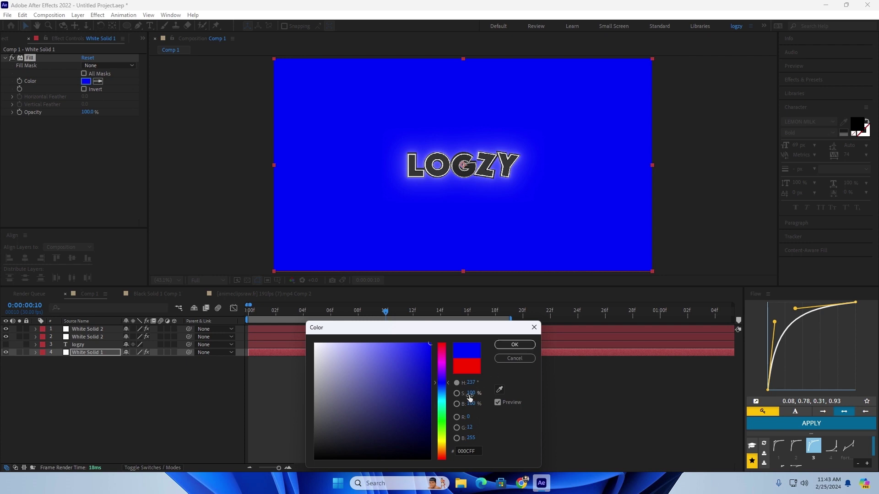
drag(443, 396, 442, 396)
drag(403, 354, 353, 286)
click(496, 343)
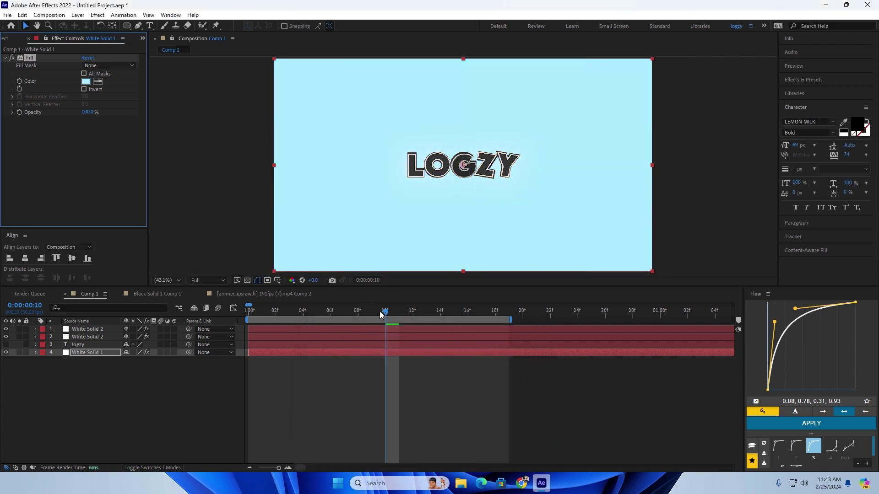
key(Home)
key(space)
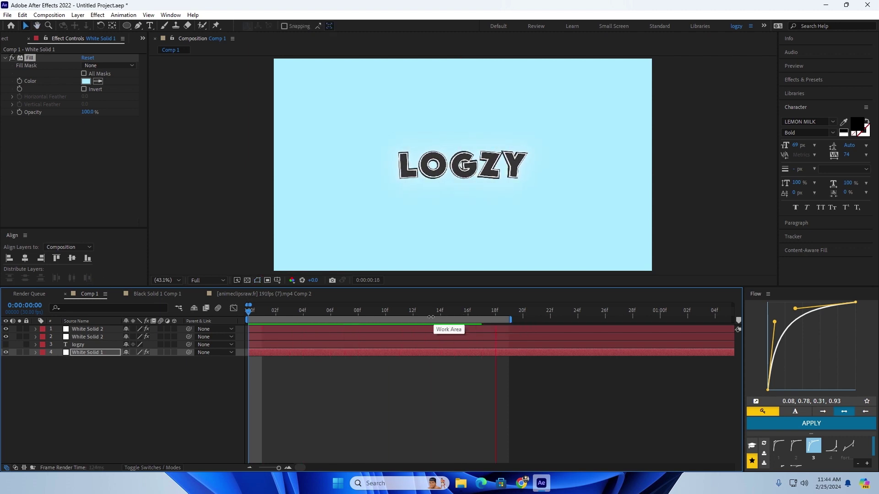
Step: Set Deep Glow on the lower White Solid 2 to radius 441 and exposure about 2.28, and preview it
click(332, 344)
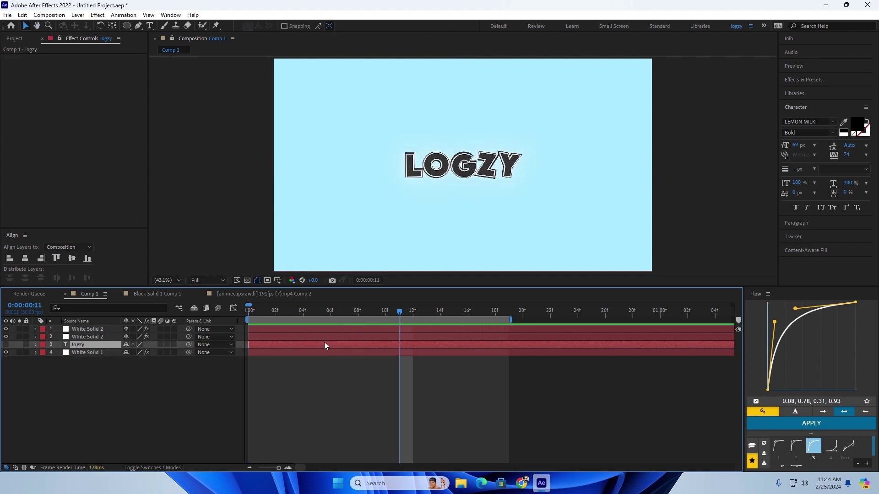
click(108, 337)
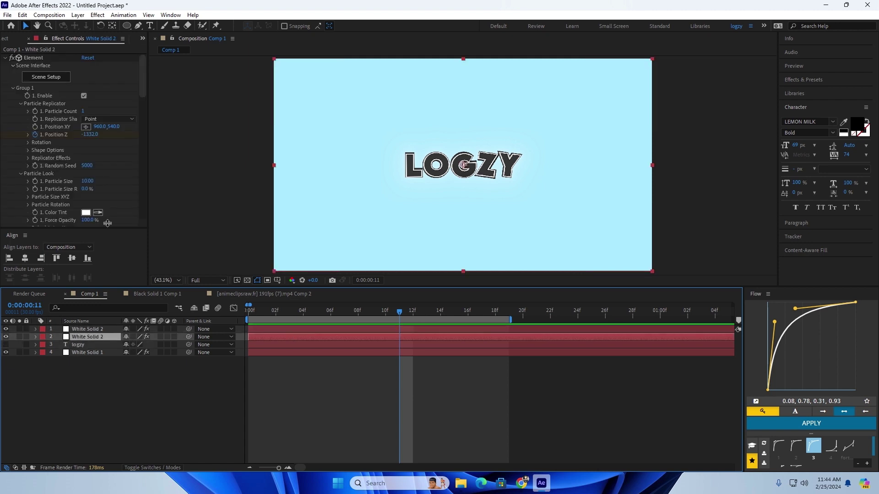
scroll(94, 118, down, 2)
scroll(94, 124, down, 10)
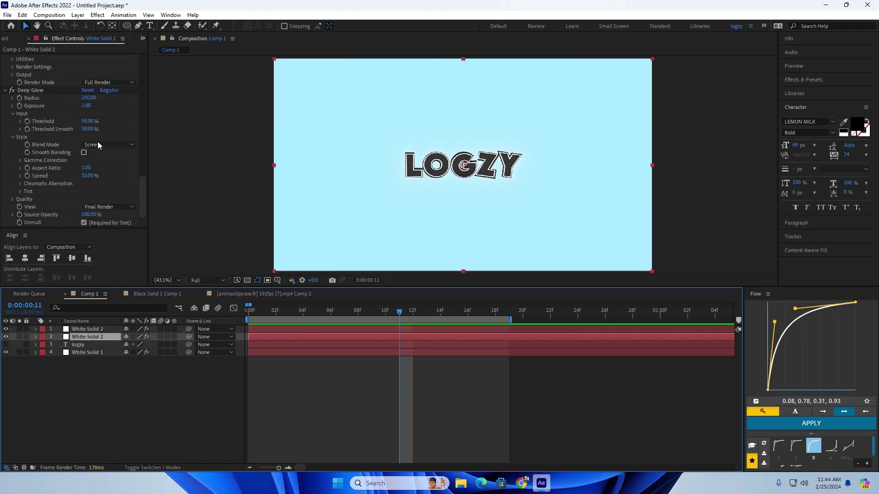
drag(88, 108, 164, 118)
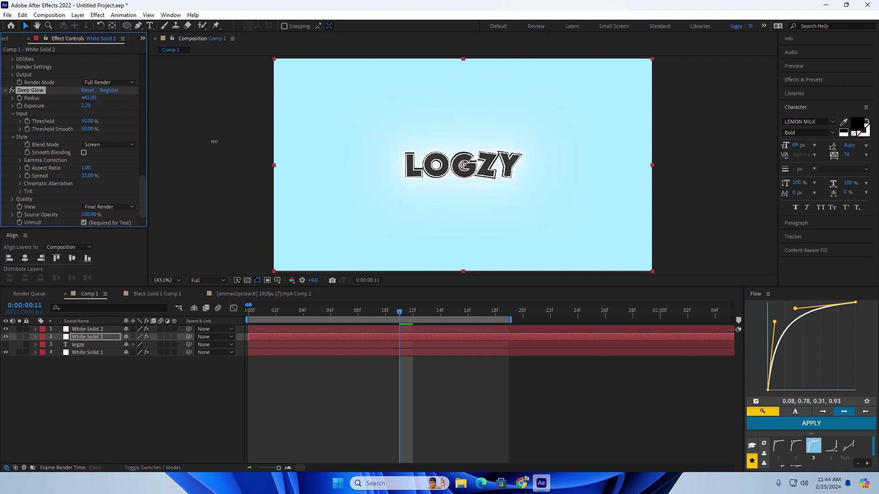
key(space)
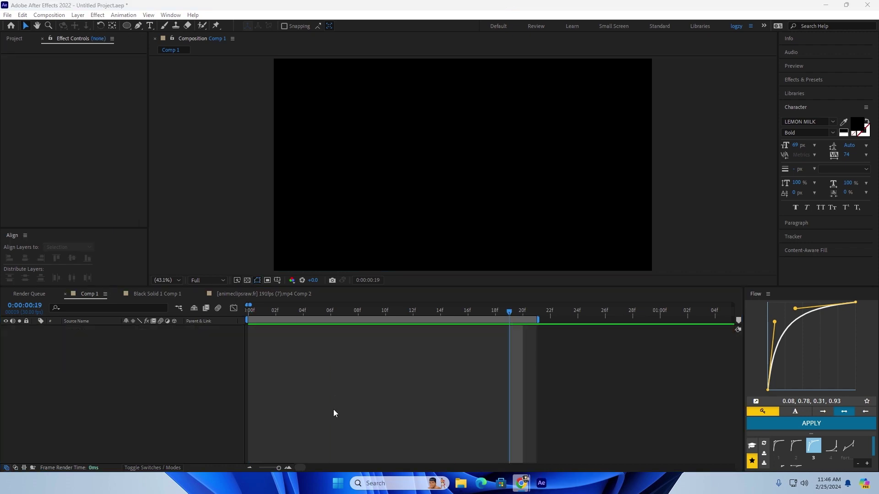
Step: Add the [animeclipsraw.fr] 191fps (7).mp4 clip to Comp 1, preview it, and end the work area at frame 14
click(461, 484)
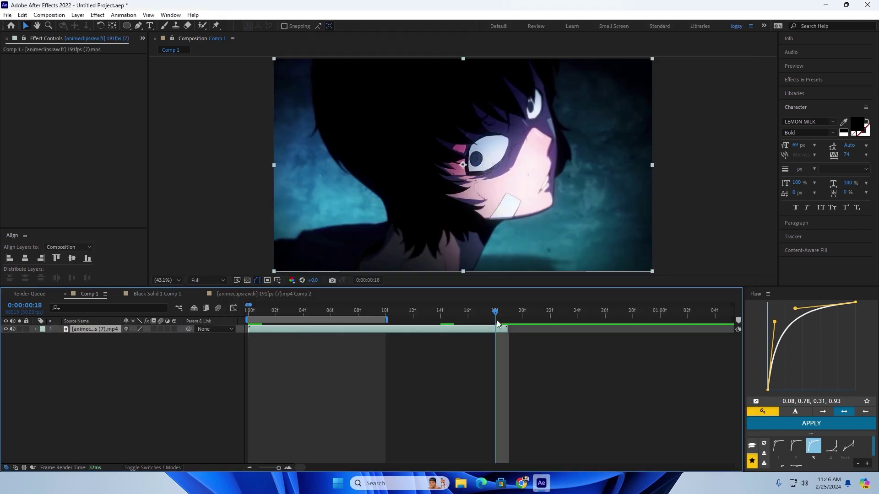
key(n)
key(space)
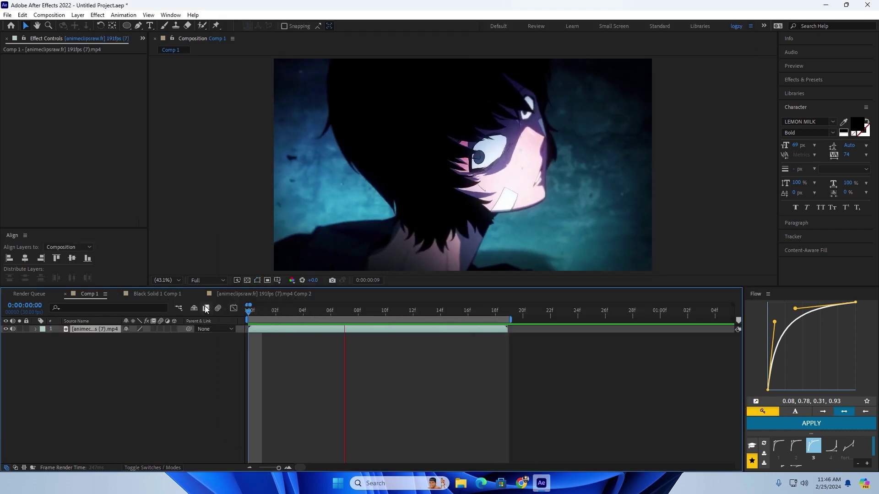
drag(267, 310, 336, 324)
key(n)
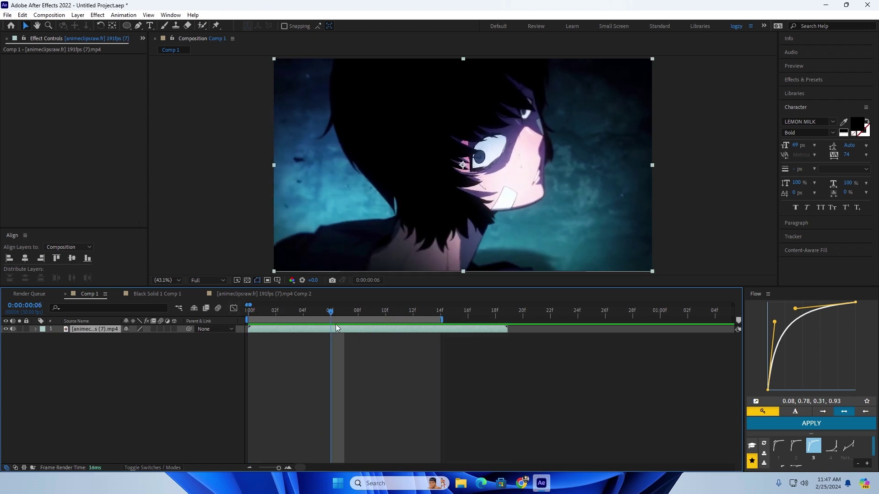
Step: Trim the end of the anime clip layer to frame 14, matching the work area
key(ctrl+shift+c)
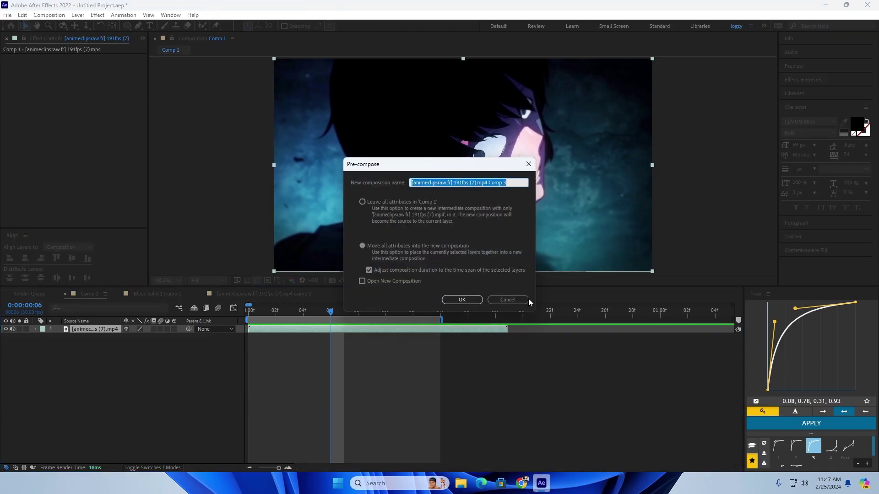
click(524, 298)
drag(507, 328, 466, 327)
key(ctrl+shift+c)
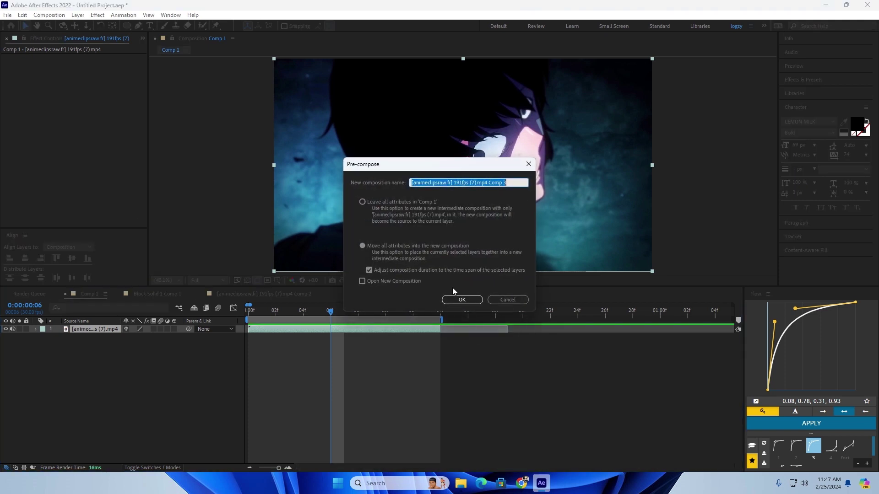
click(499, 300)
key(ctrl+alt+y)
key(ctrl+alt+y)
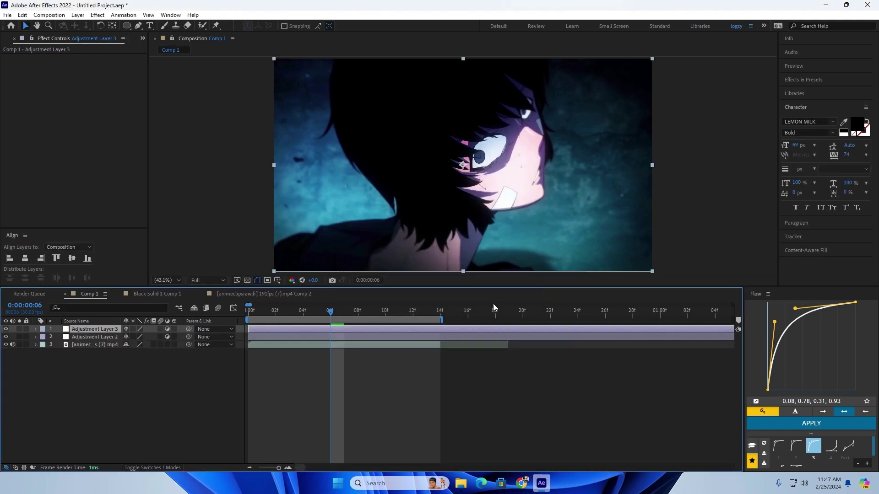
key(Delete)
Step: Enable motion blur on the Comp 4 layer below the nulls and preview Comp 1
key(equal)
click(161, 353)
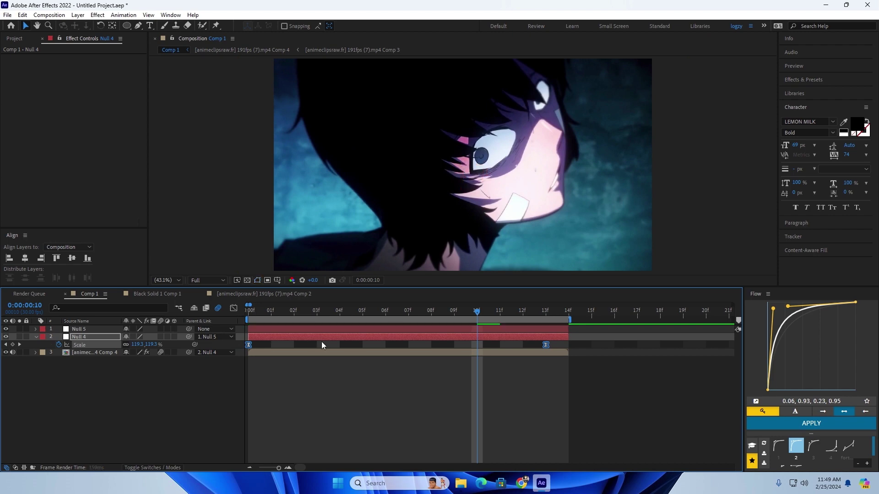
key(space)
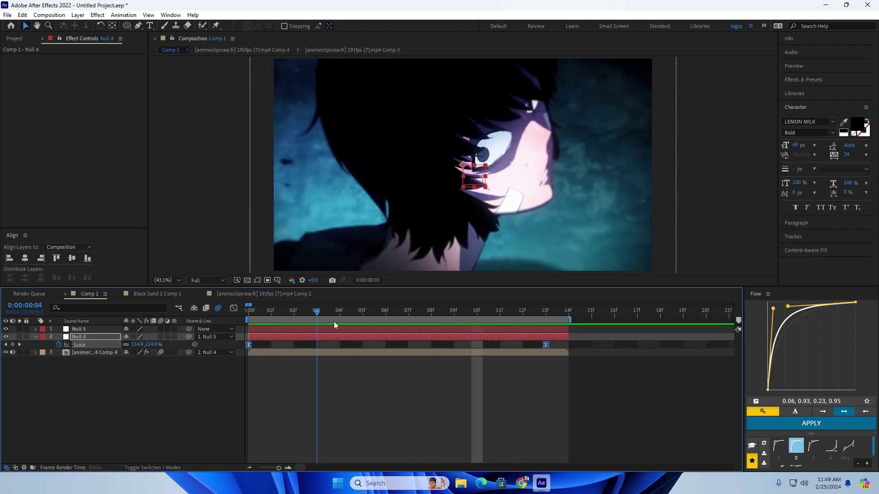
Step: Open the Comp 4 precomposition and duplicate its Comp 3 layer
double_click(281, 353)
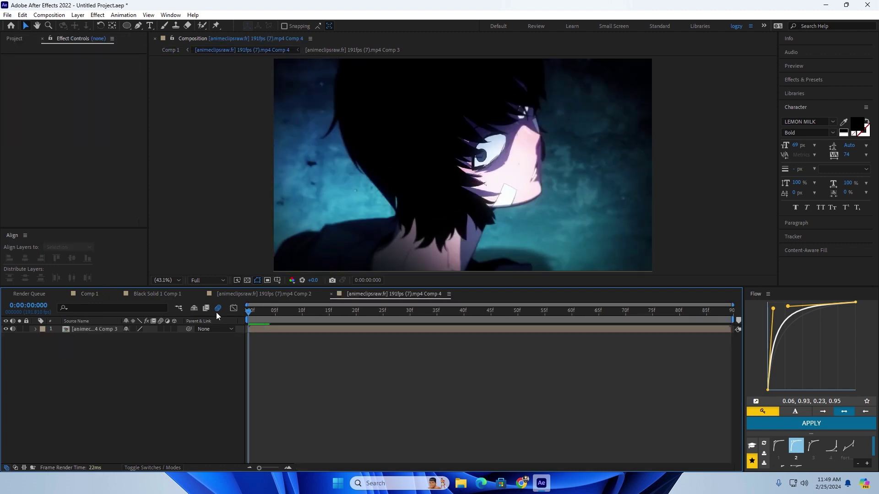
click(279, 329)
key(ctrl+d)
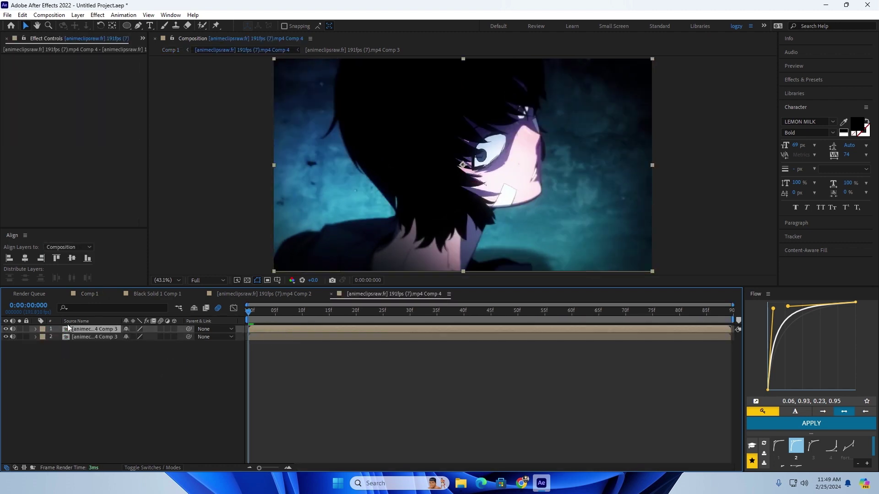
Step: Keyframe the upper Comp 3 copy's Scale from 100% at the first frame to 148% at frame 52
key(s)
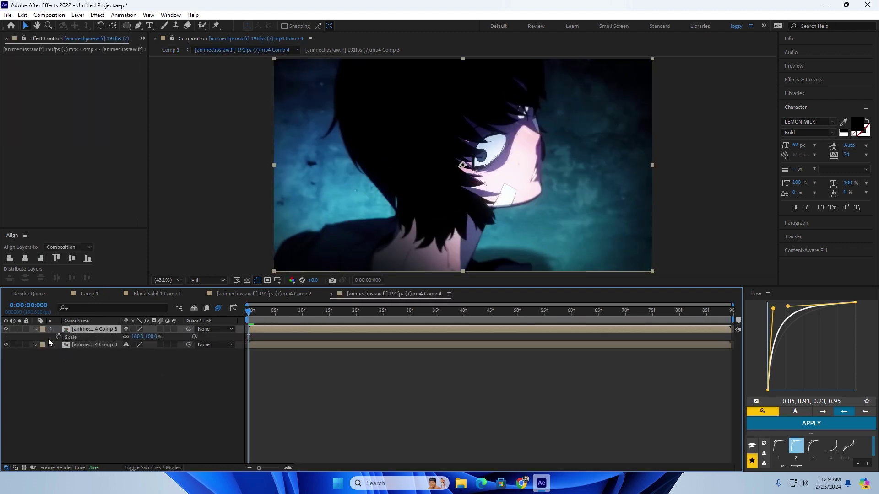
click(59, 337)
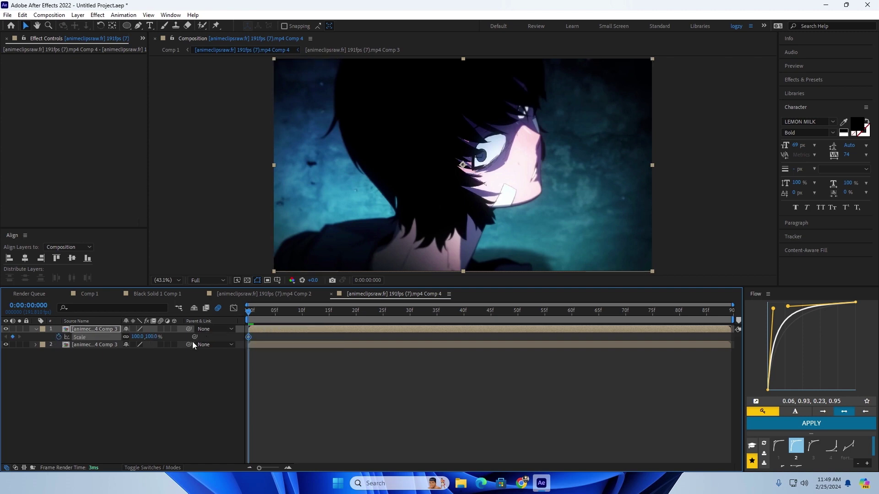
drag(276, 315, 188, 306)
key(space)
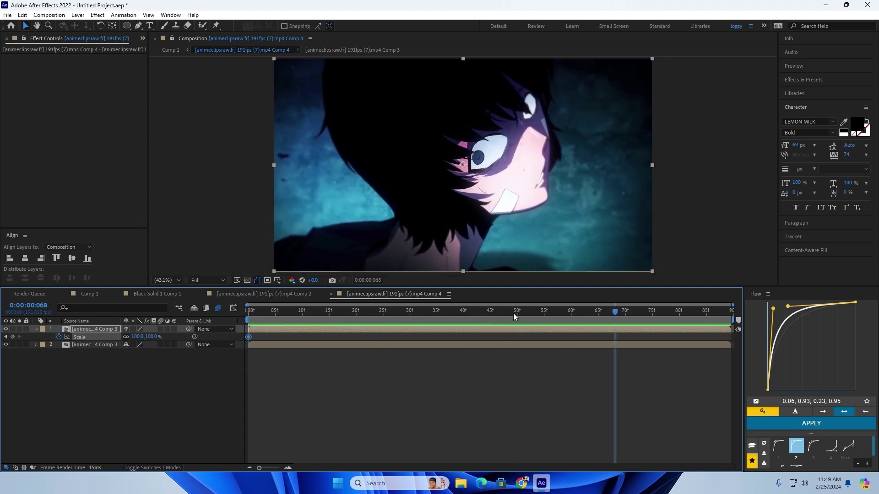
mouse_move(516, 314)
mouse_down()
mouse_move(527, 313)
mouse_move(518, 315)
mouse_up()
click(151, 353)
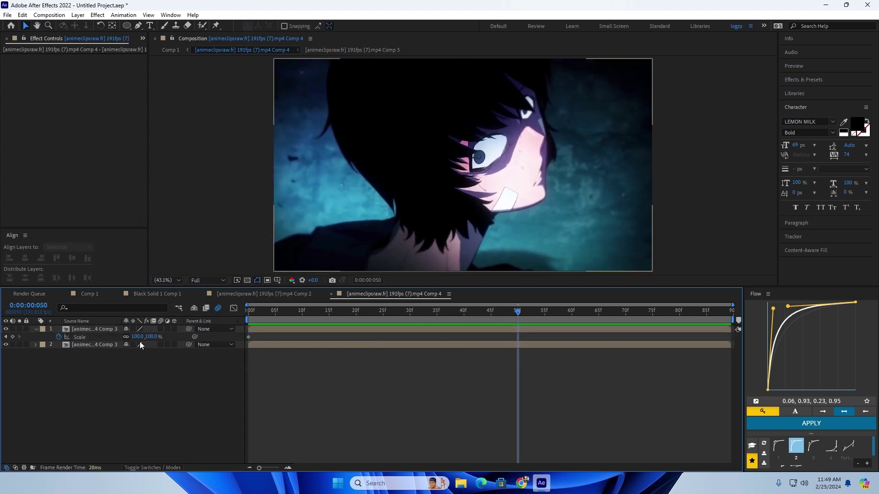
click(528, 312)
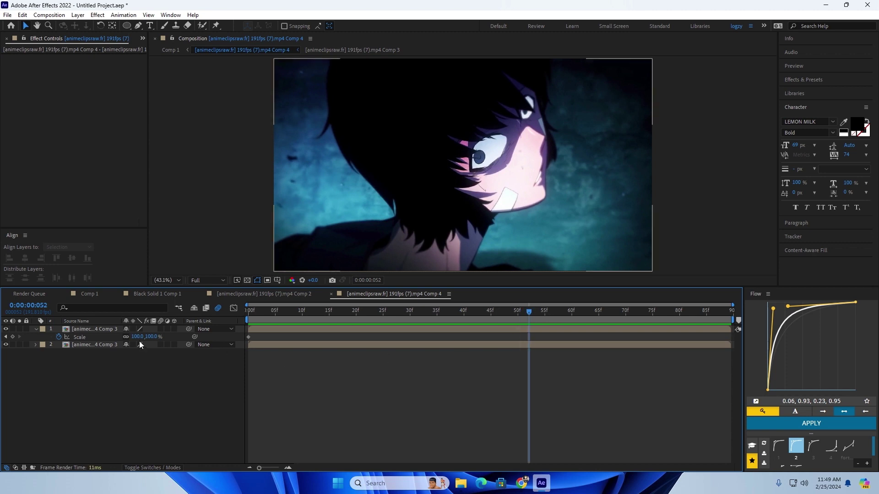
drag(137, 337, 158, 337)
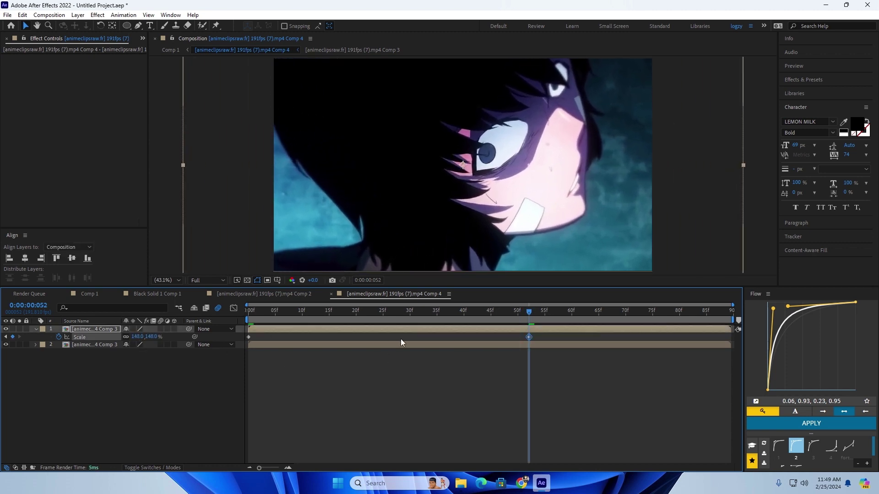
Step: Apply the Flow easing curve 0.08, 0.78, 0.31, 0.93 to both Scale keyframes
drag(546, 334, 212, 357)
click(813, 446)
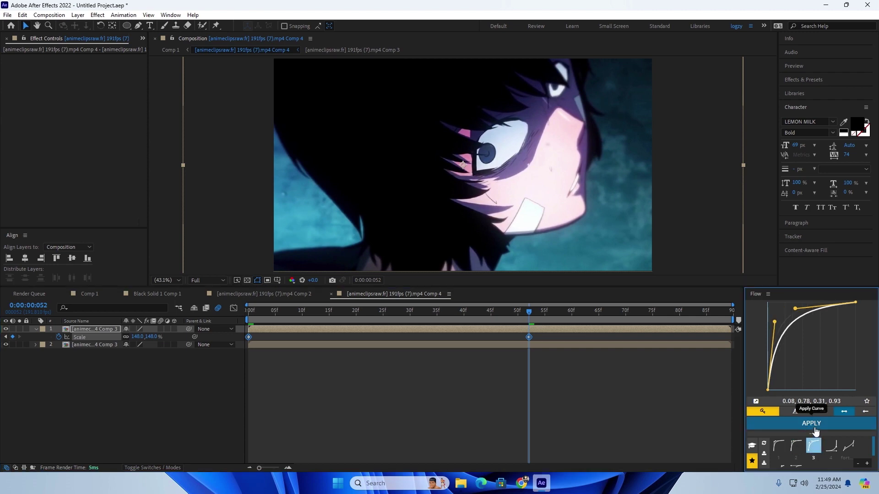
click(808, 423)
Step: Examine the Scale easing in the speed graph and preview the zoom from the first frame
click(234, 308)
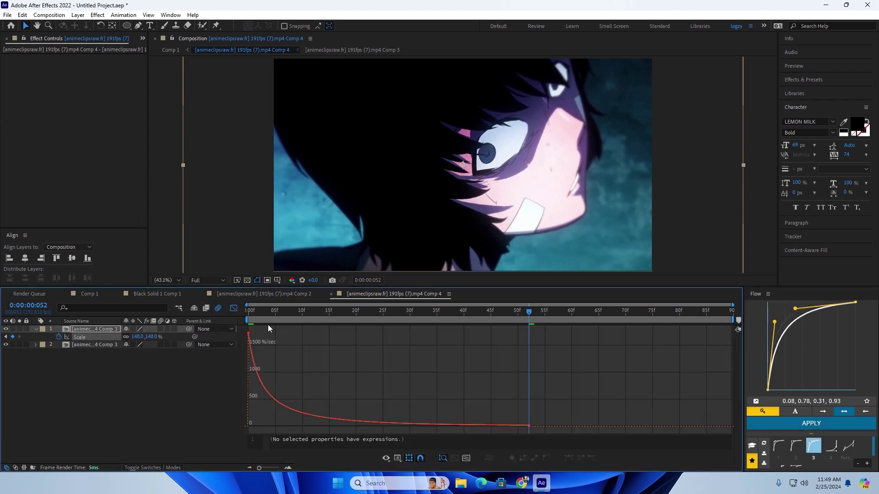
right_click(443, 365)
click(479, 275)
drag(455, 325, 540, 412)
click(233, 308)
drag(335, 314, 237, 312)
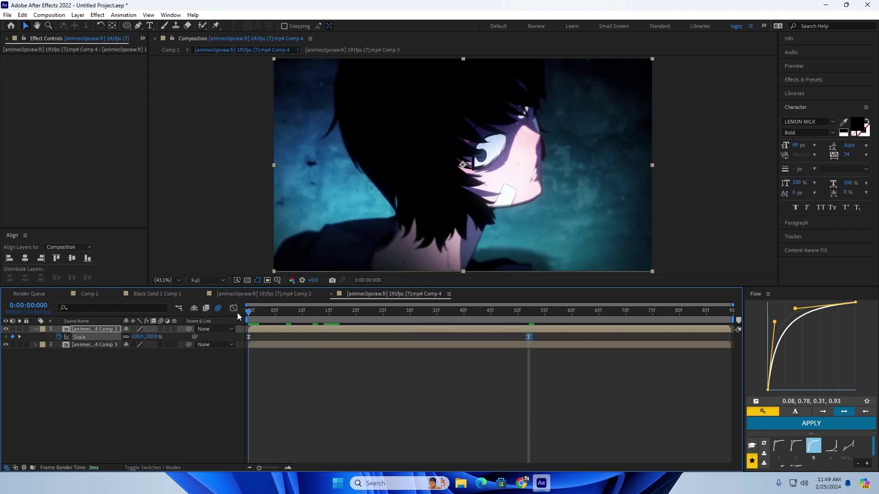
key(space)
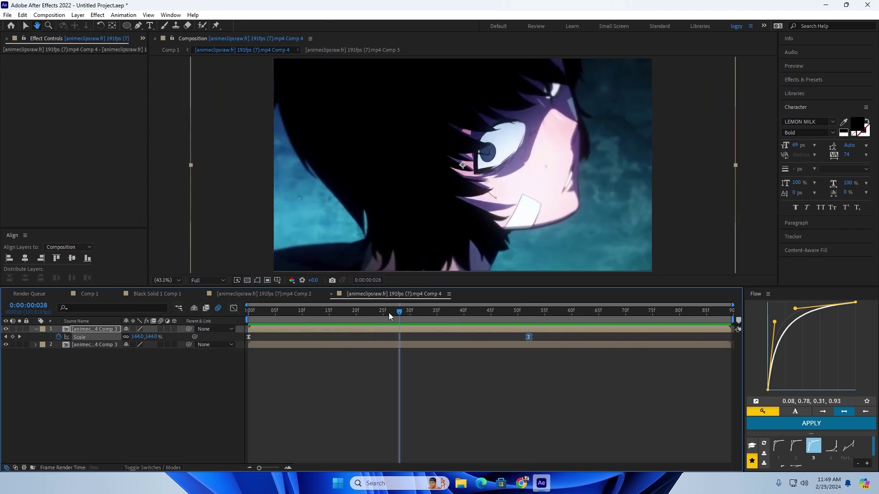
key(space)
Step: Keyframe the upper copy's Opacity from 100% at the first frame to 0% at frame 46, and preview the fade
key(t)
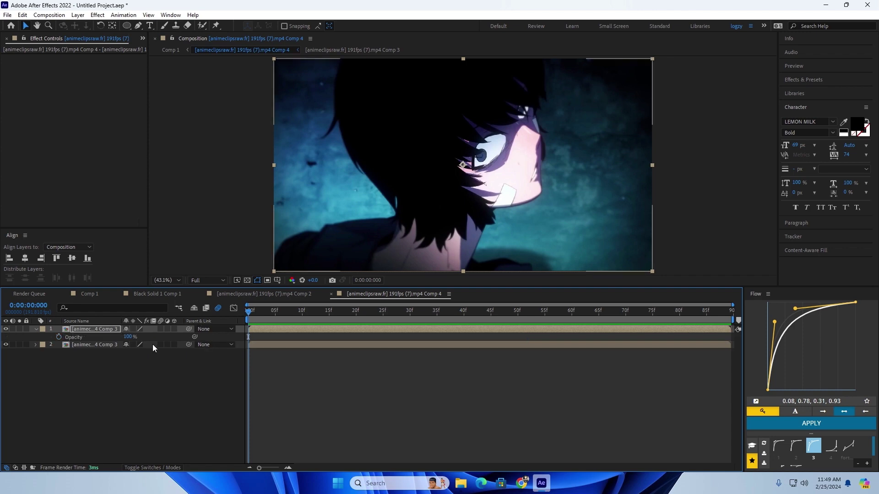
click(58, 337)
drag(316, 313, 545, 320)
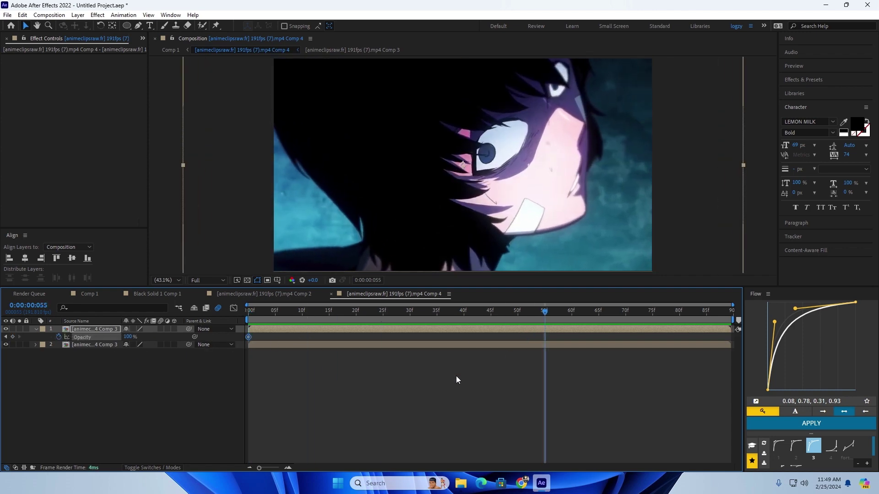
click(456, 376)
drag(128, 337, 78, 337)
key(shift+s)
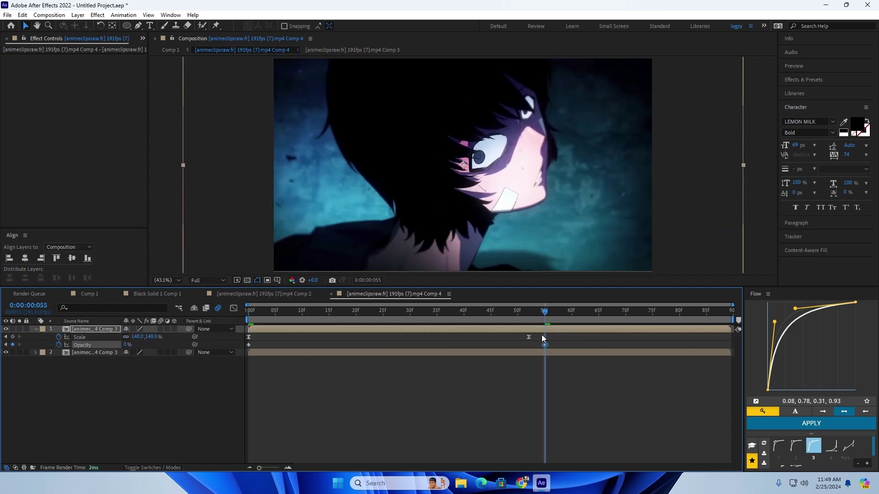
click(496, 345)
key(space)
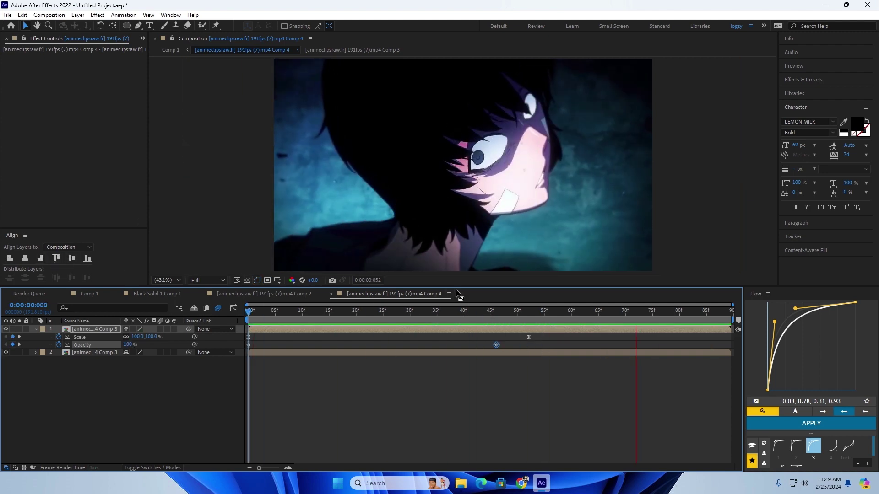
Step: Apply the Invert effect to the upper Comp 3 copy and preview it
click(277, 325)
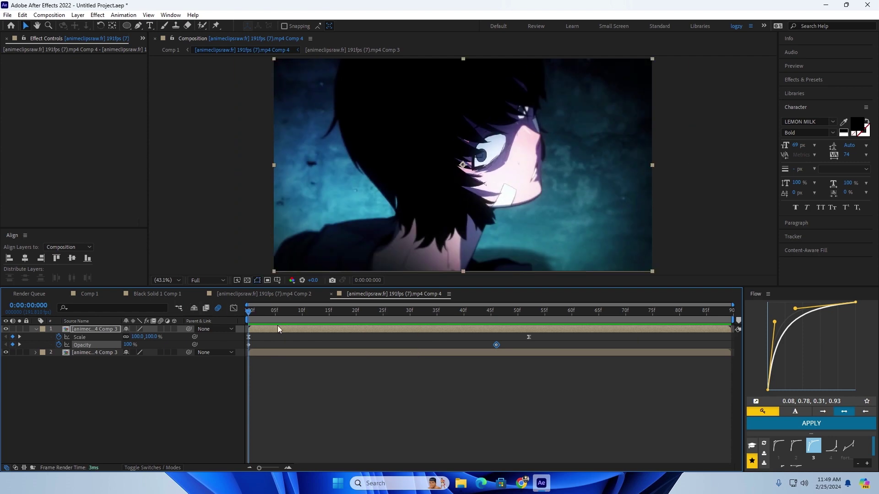
key(ctrl+space)
text(in)
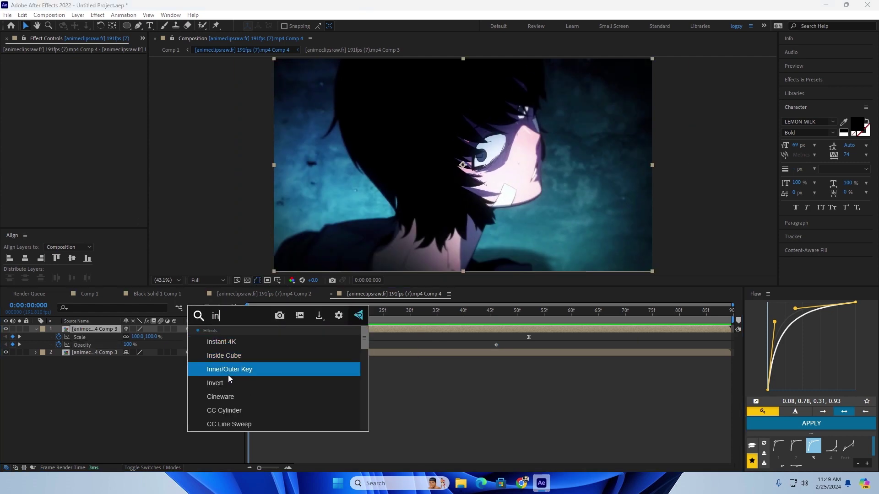
click(215, 381)
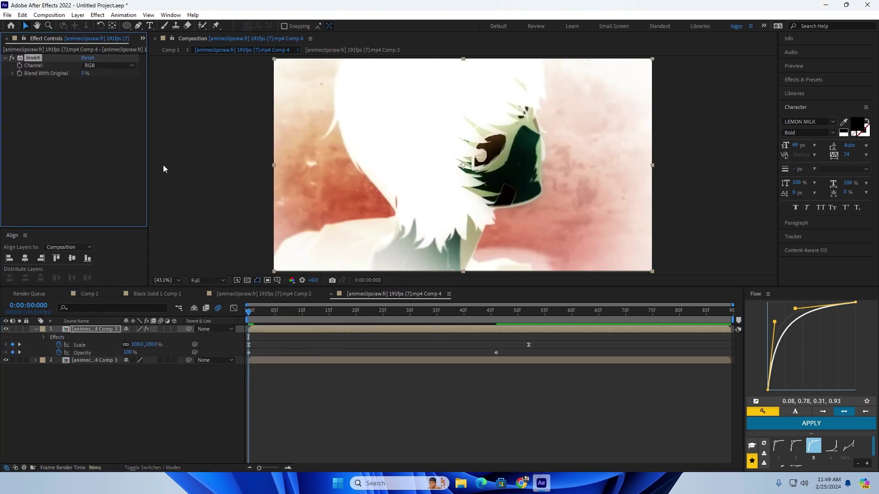
key(space)
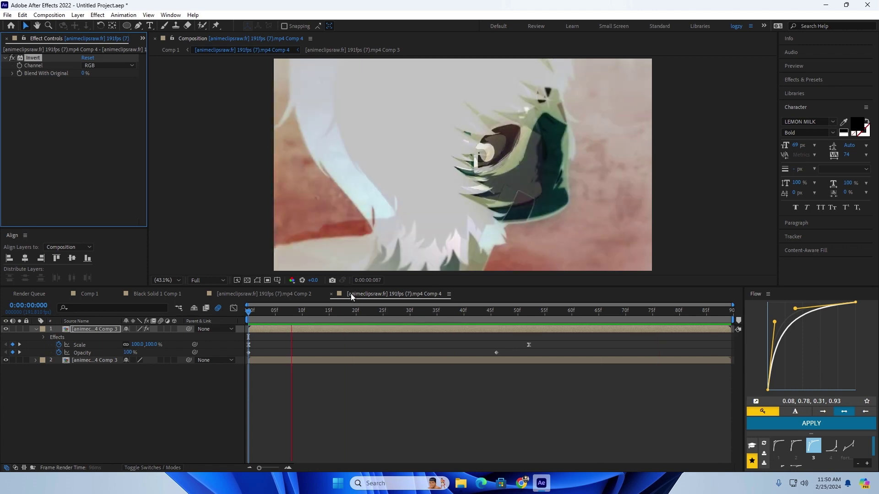
Step: Lower the upper copy's Opacity to 66% at the first frame and preview it in Comp 4 and Comp 1
click(237, 391)
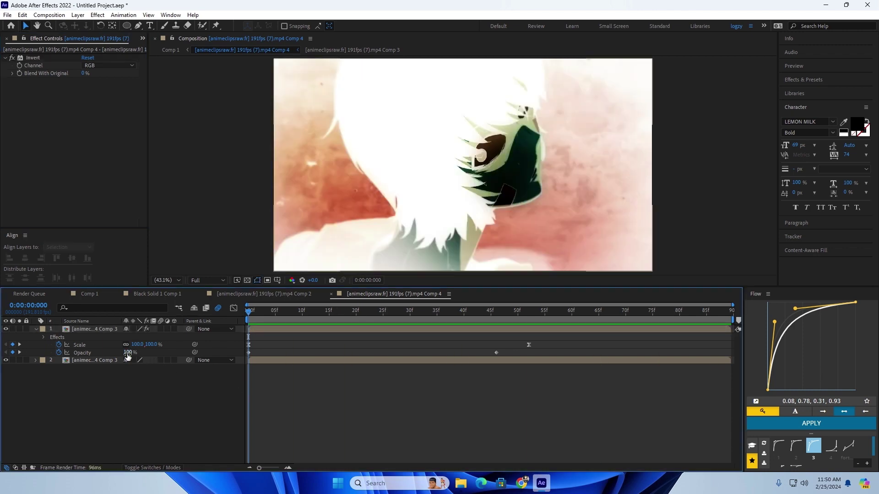
drag(128, 353, 113, 354)
click(218, 308)
key(space)
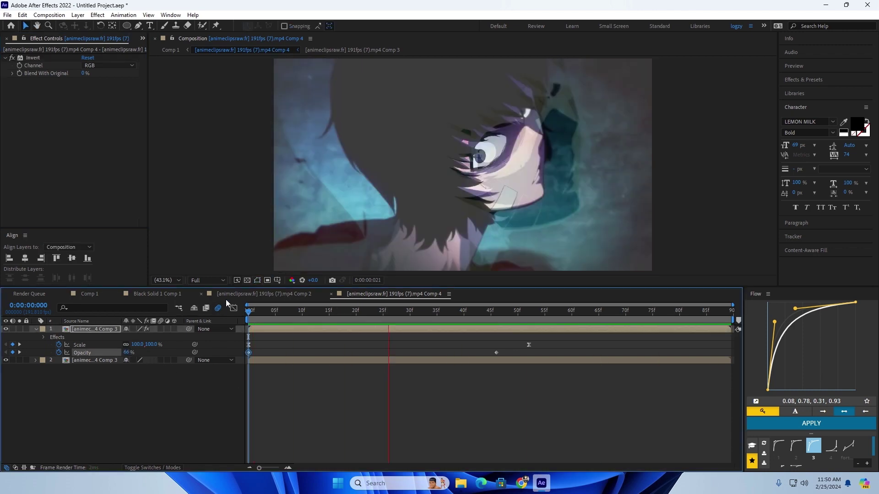
click(76, 295)
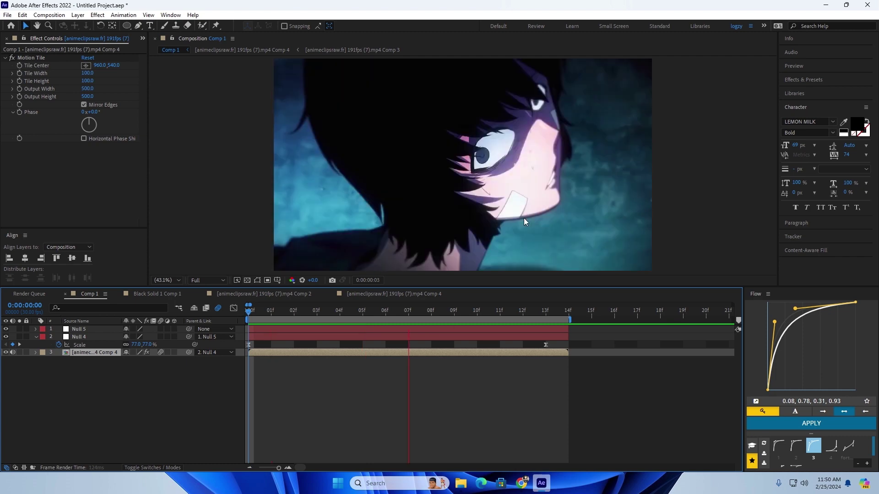
Step: Reopen Comp 4 at its first frame and apply CC Toner to the upper Comp 3 copy
double_click(383, 353)
drag(351, 312, 229, 305)
click(262, 328)
key(ctrl+space)
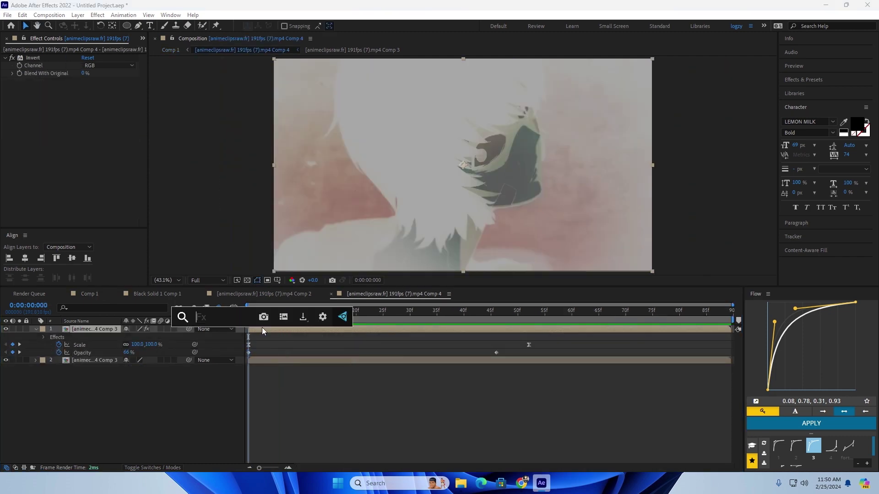
text(cc to)
key(Return)
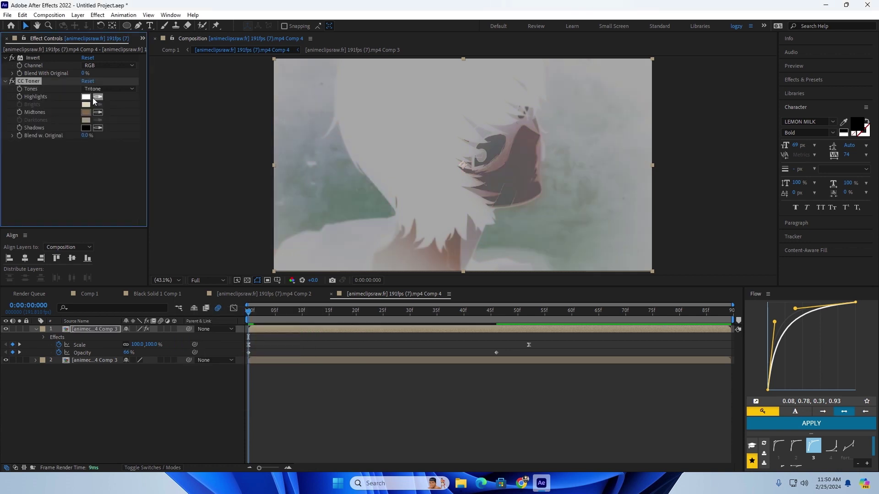
Step: Set the CC Toner Midtones color to white (FFFFFF) and preview the effect in Comp 4 and Comp 1
click(85, 112)
drag(355, 375, 274, 281)
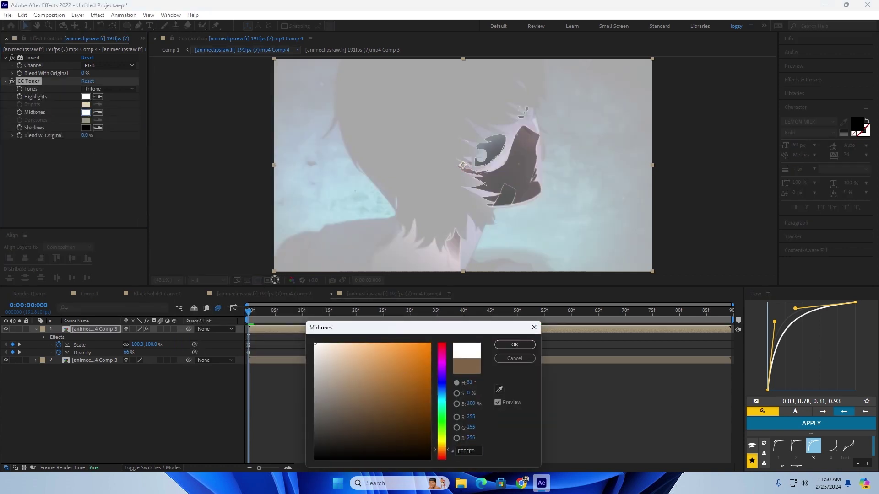
click(515, 344)
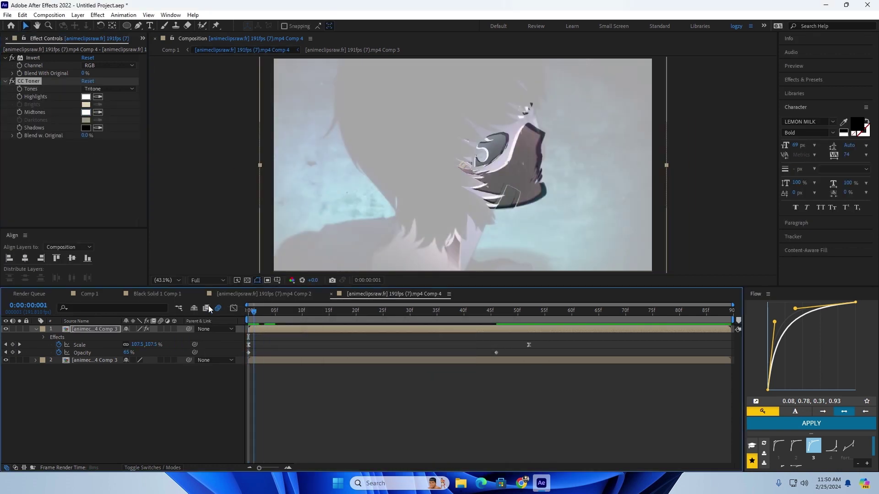
key(space)
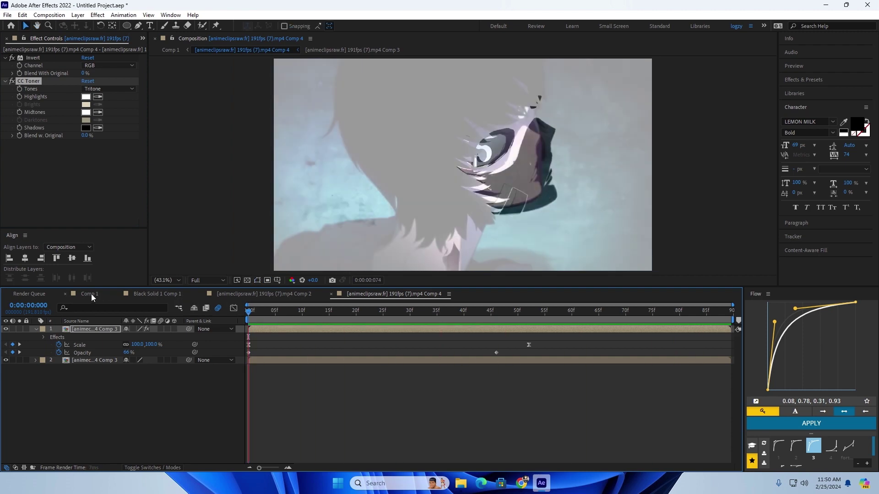
click(90, 294)
key(space)
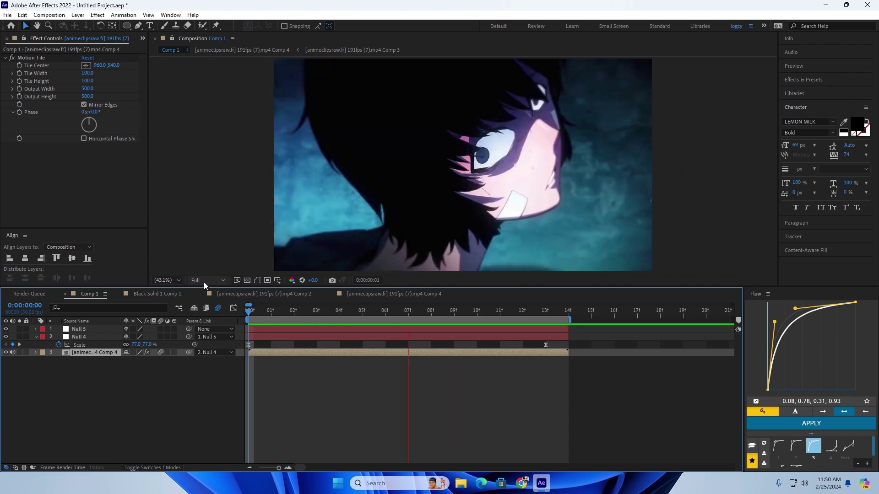